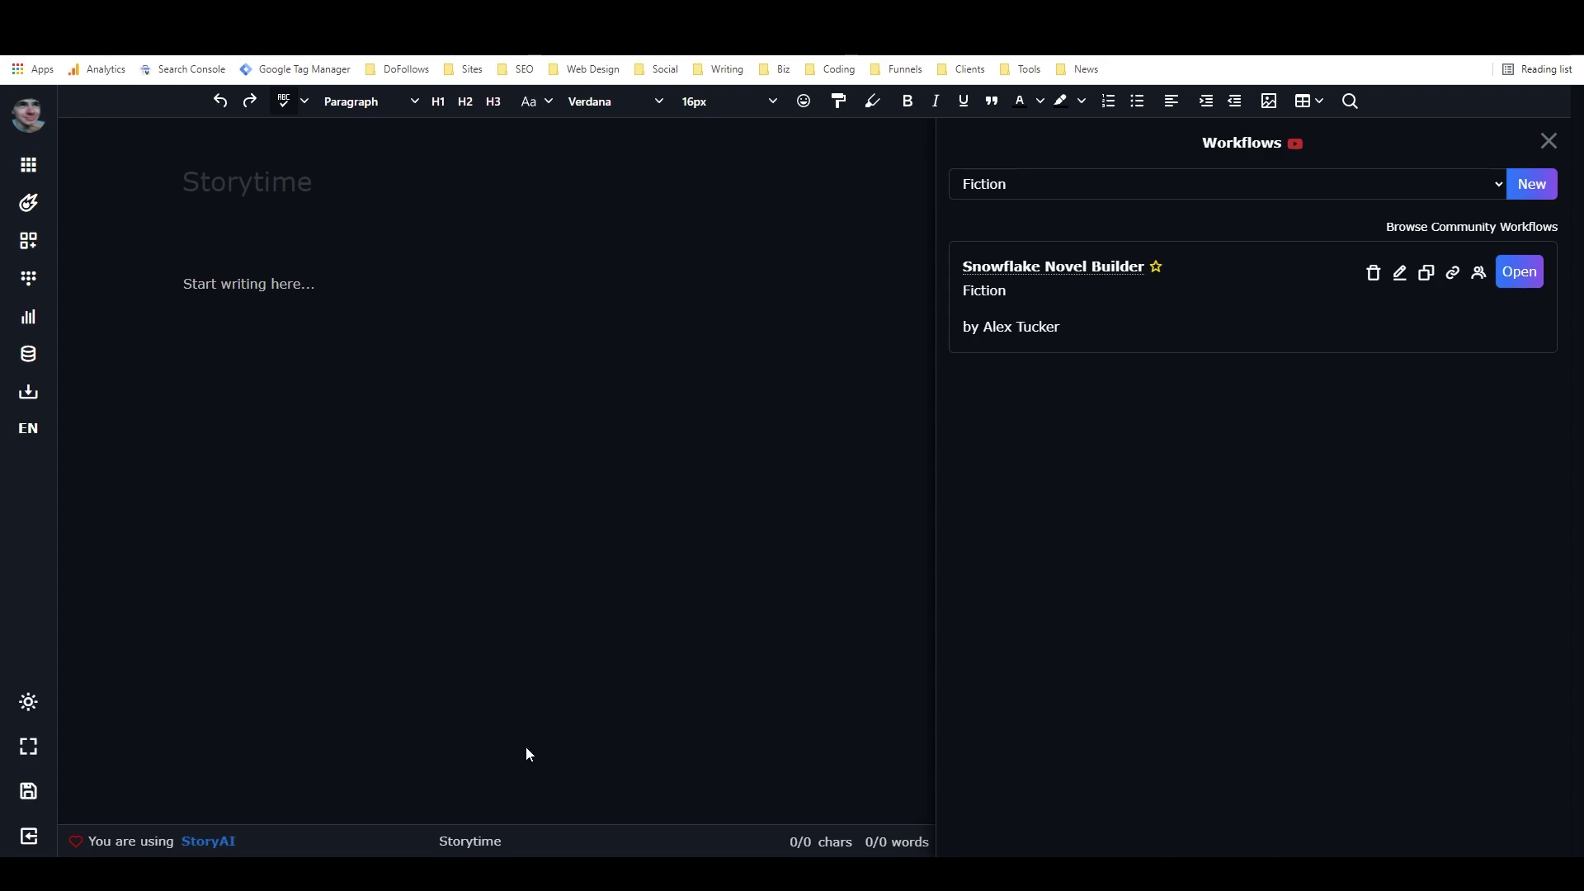
- Review the available AI models, SalesAI, BlogAI and StoryAI, without changing the model in use
click(210, 845)
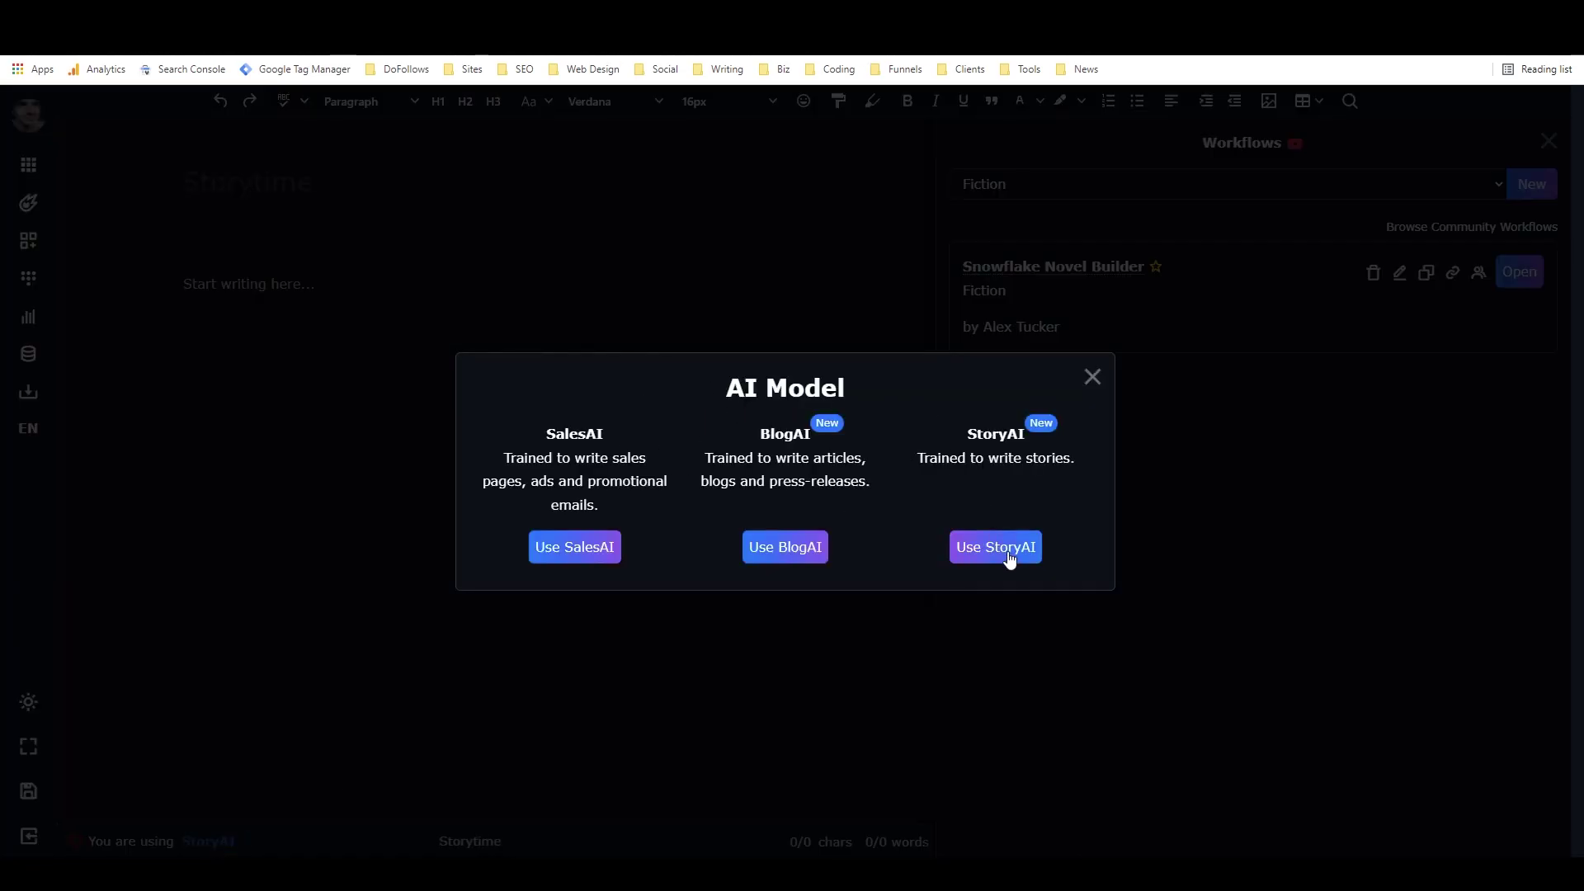
click(1089, 377)
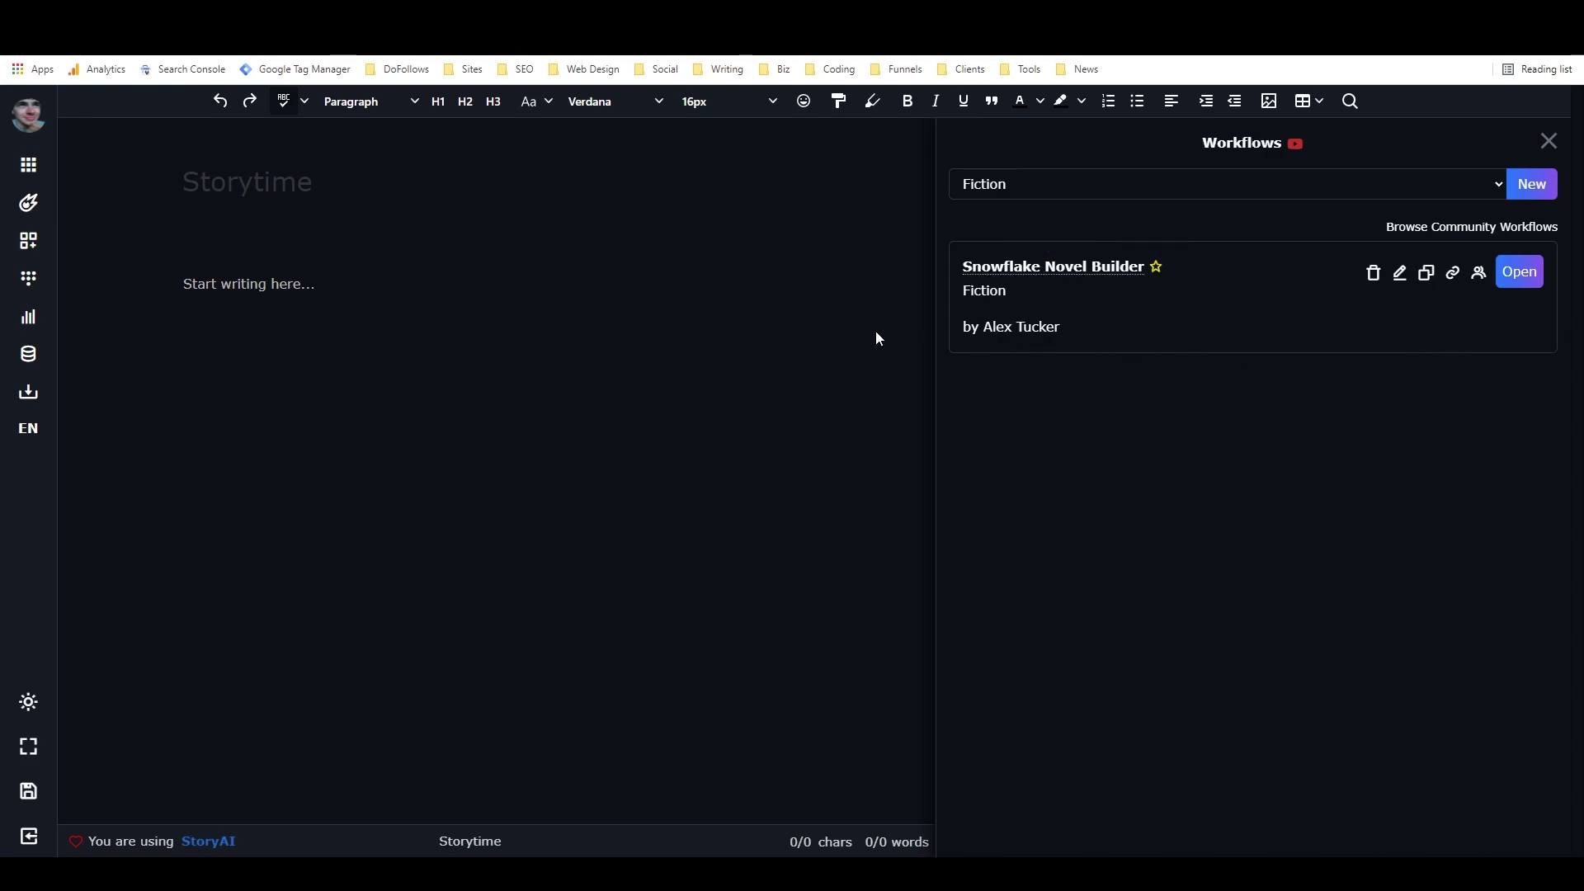
- Open the Snowflake Novel Builder workflow, look through its four steps and return to the Story Ideas Generator
click(1520, 283)
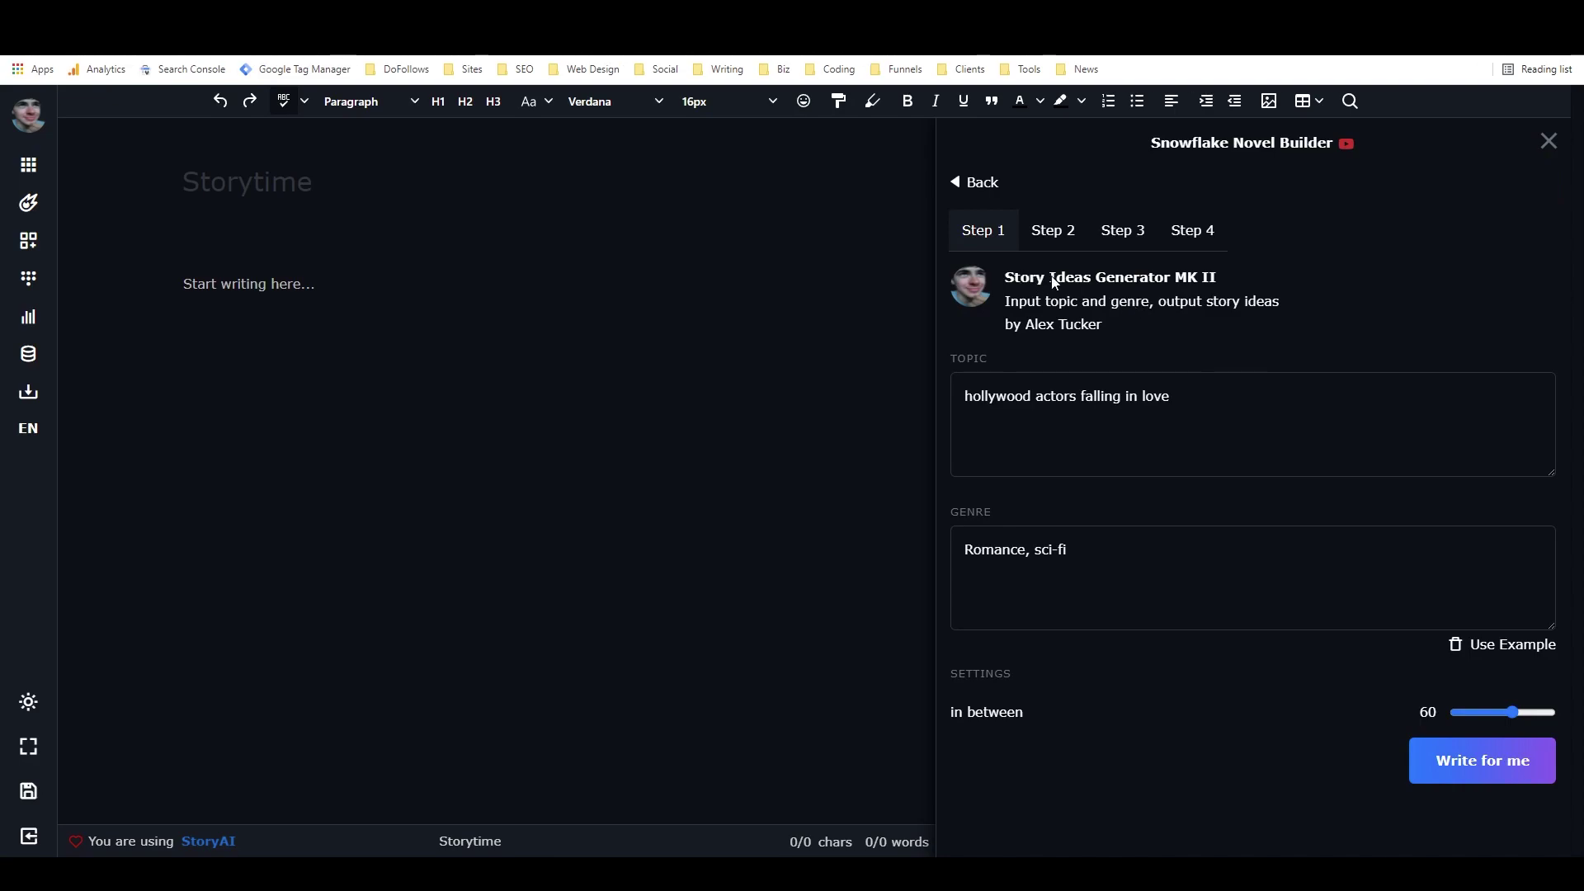
click(1054, 237)
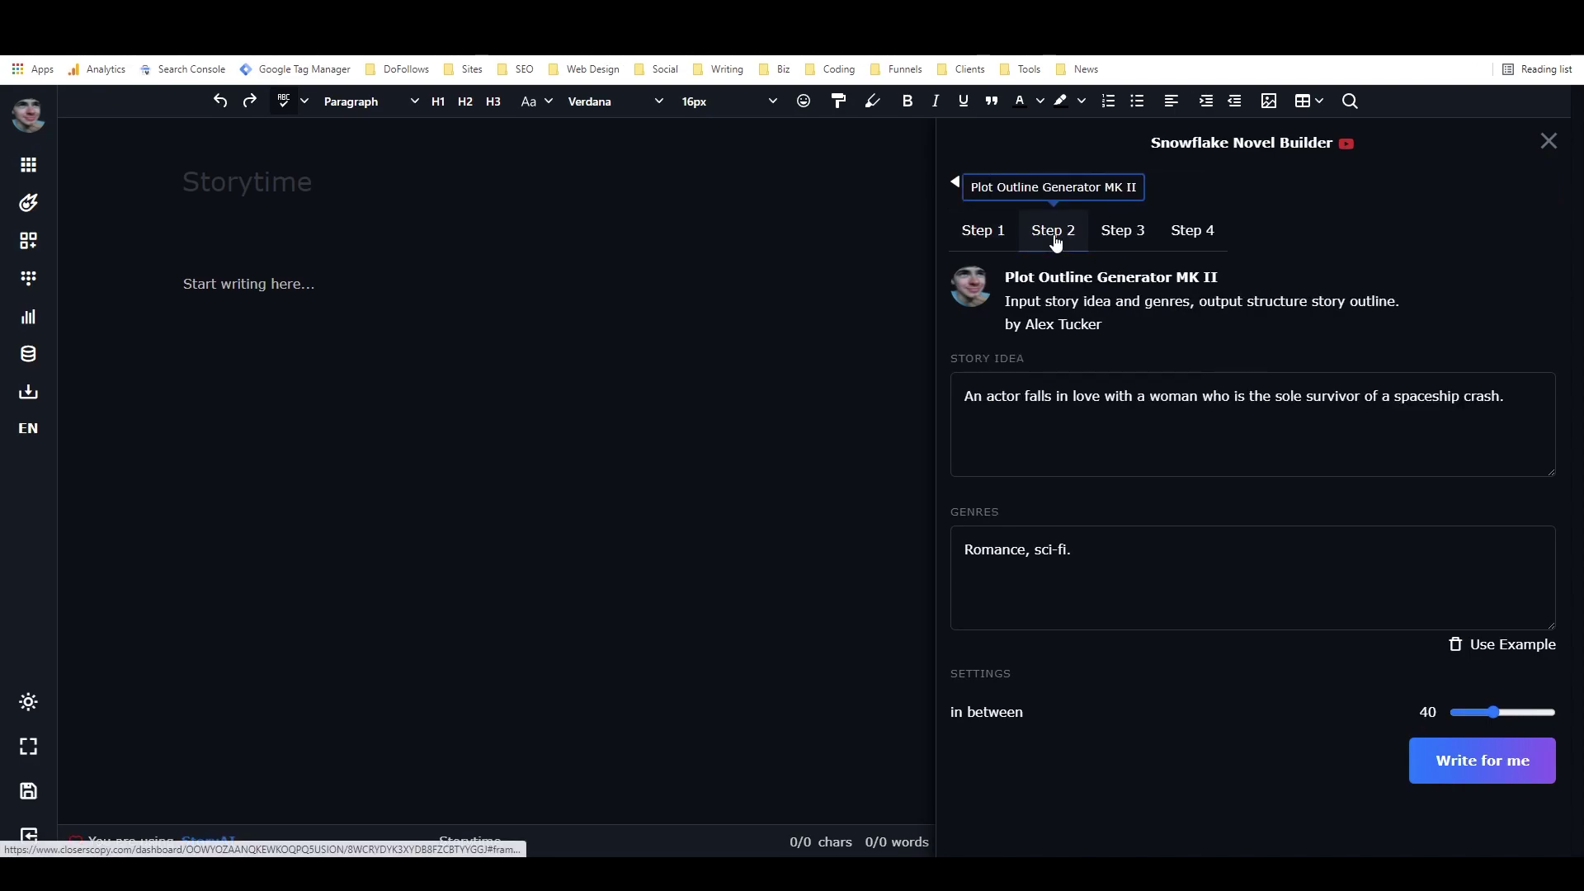
click(1122, 240)
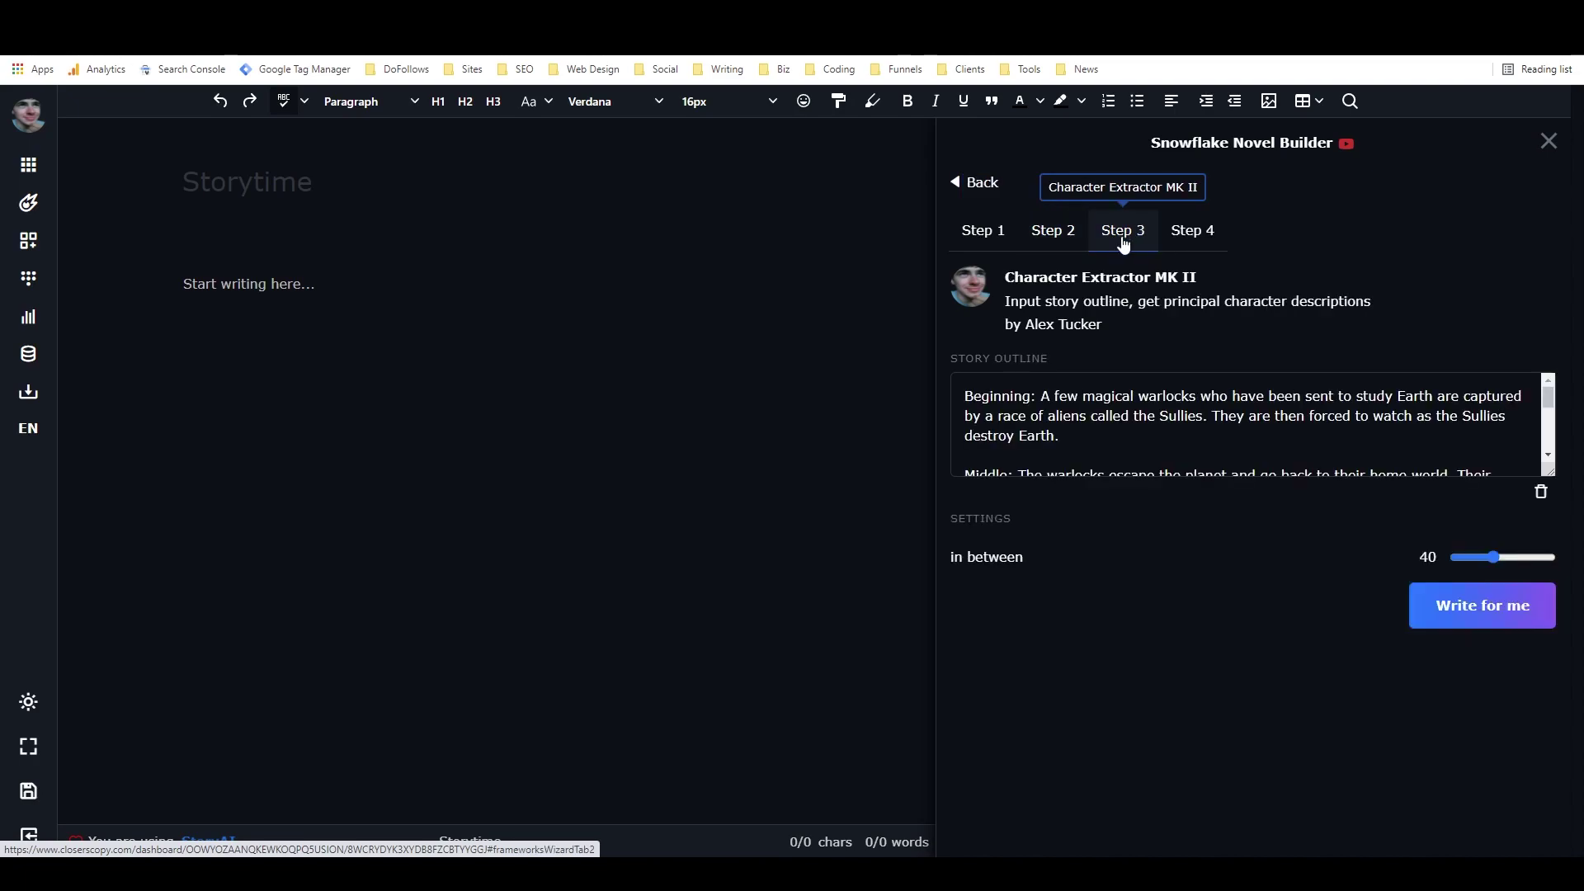
click(1191, 236)
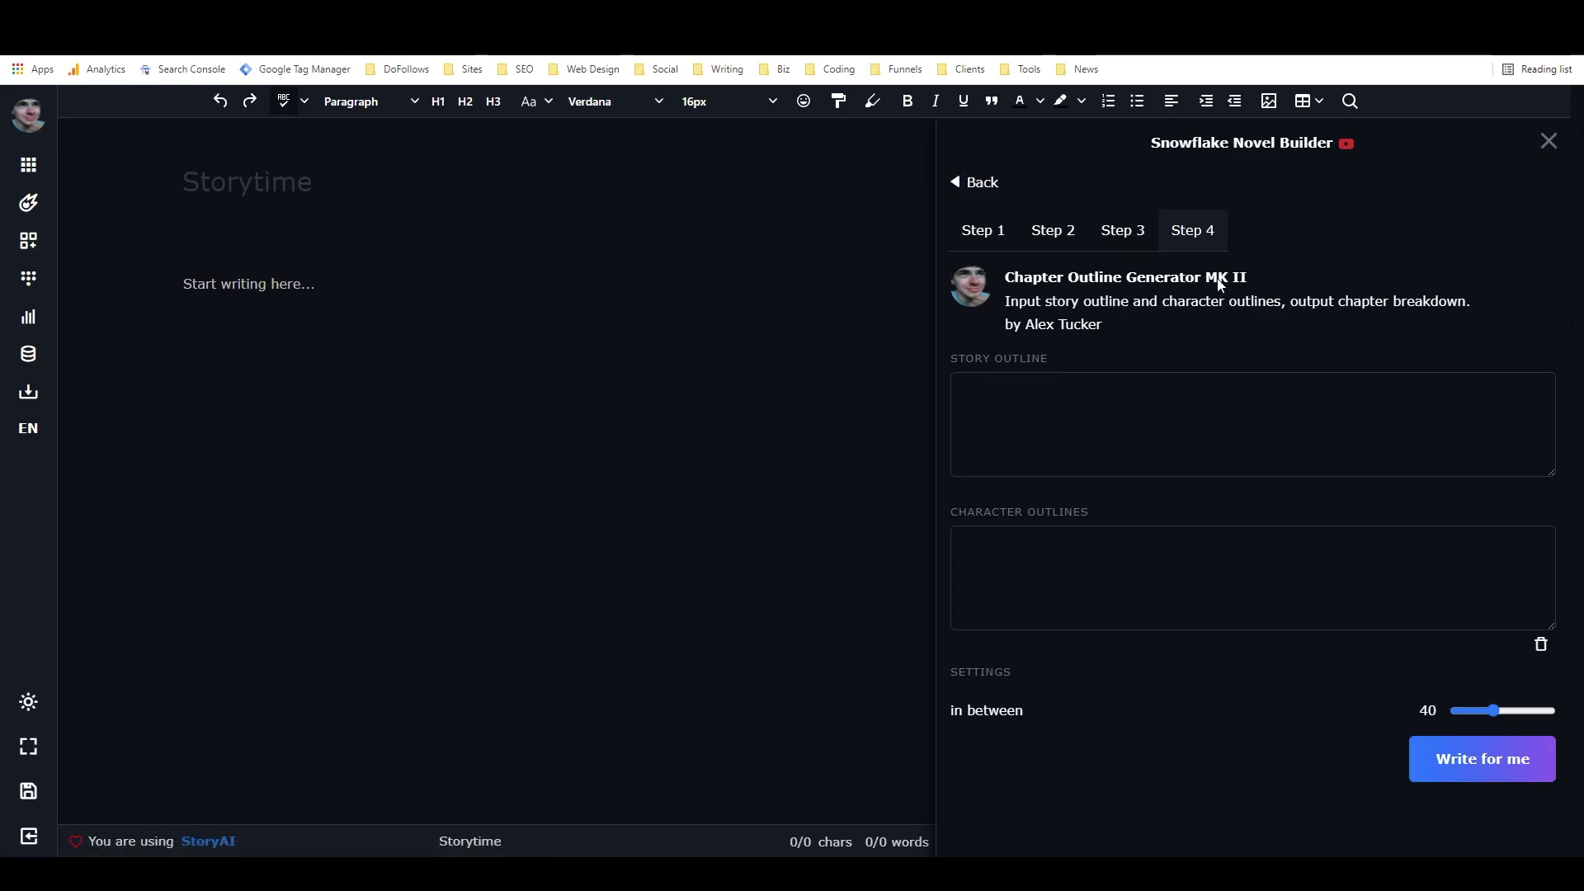
click(1126, 240)
click(1060, 234)
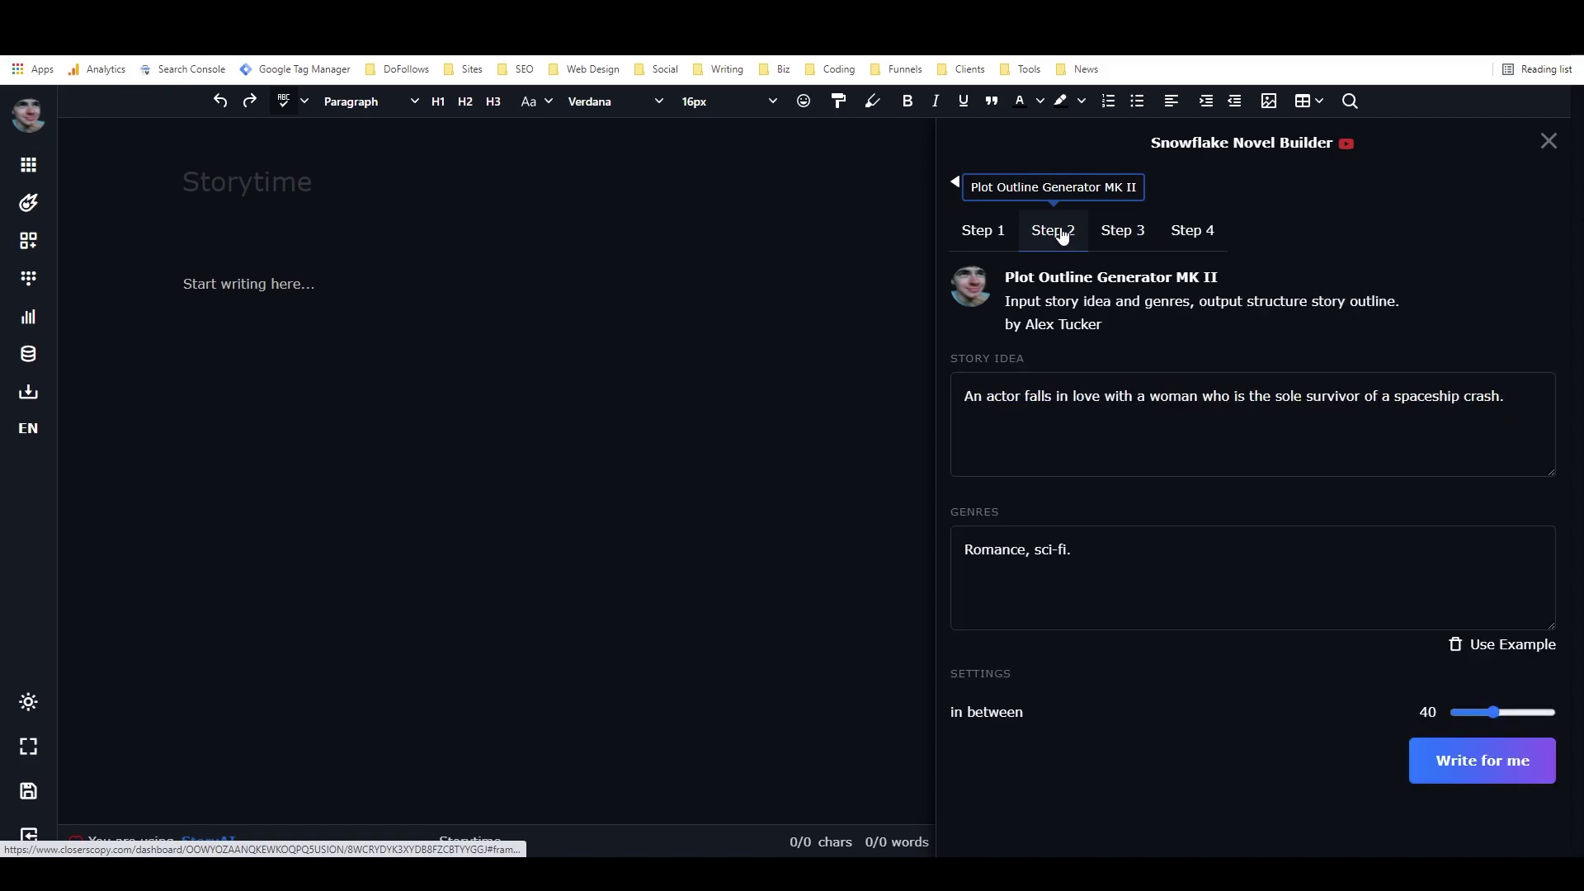
click(981, 243)
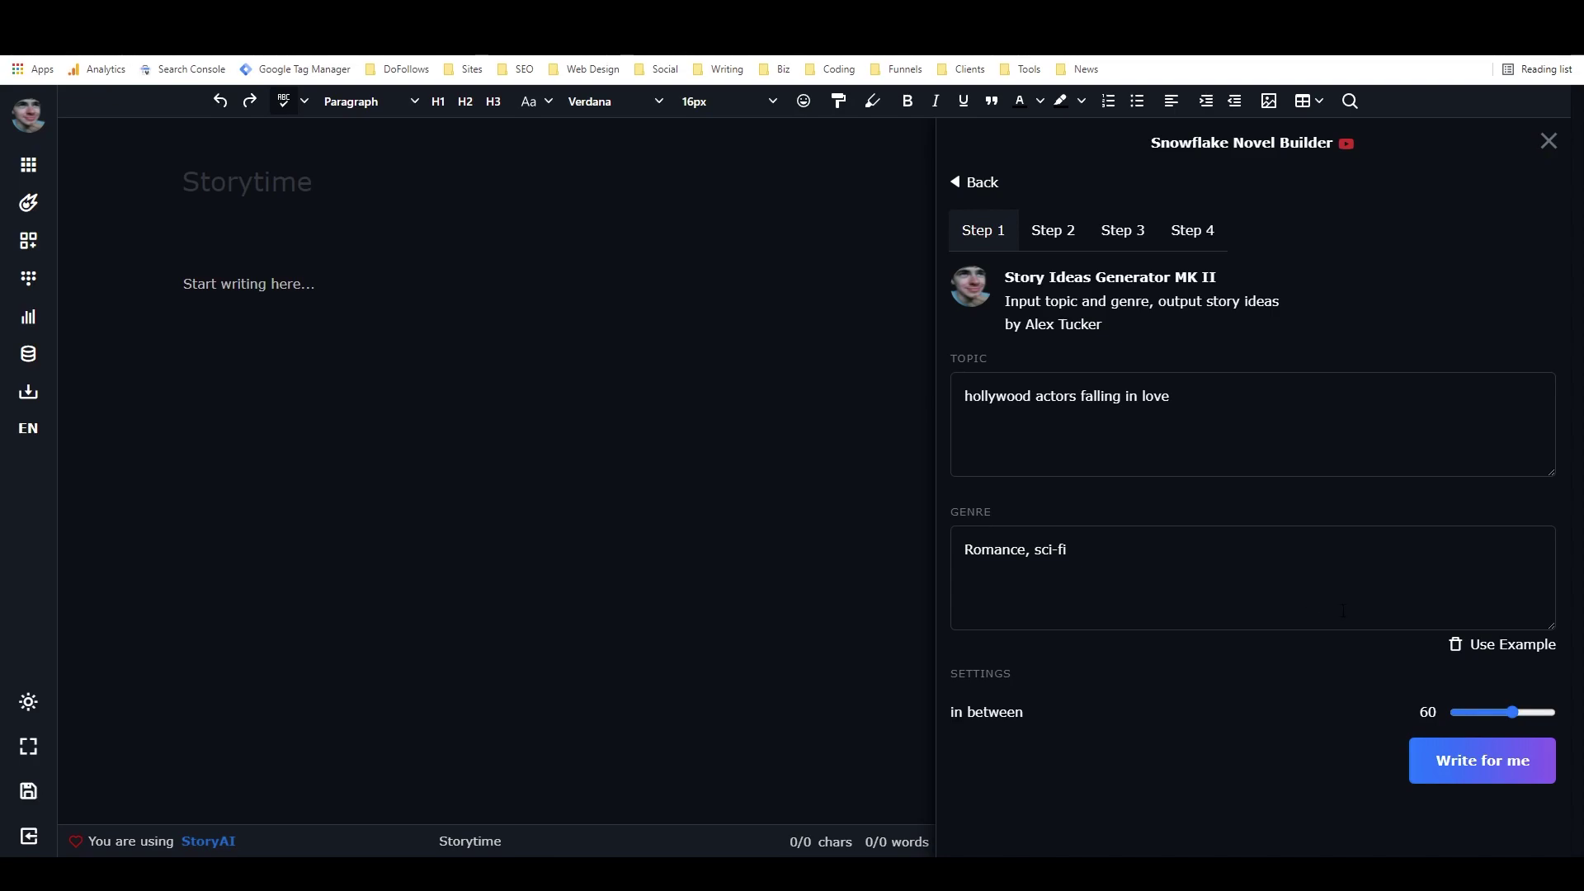
- Replace the example inputs with the topic "Warlocks" and the genre "Fantasy, sci-fi."
click(1539, 646)
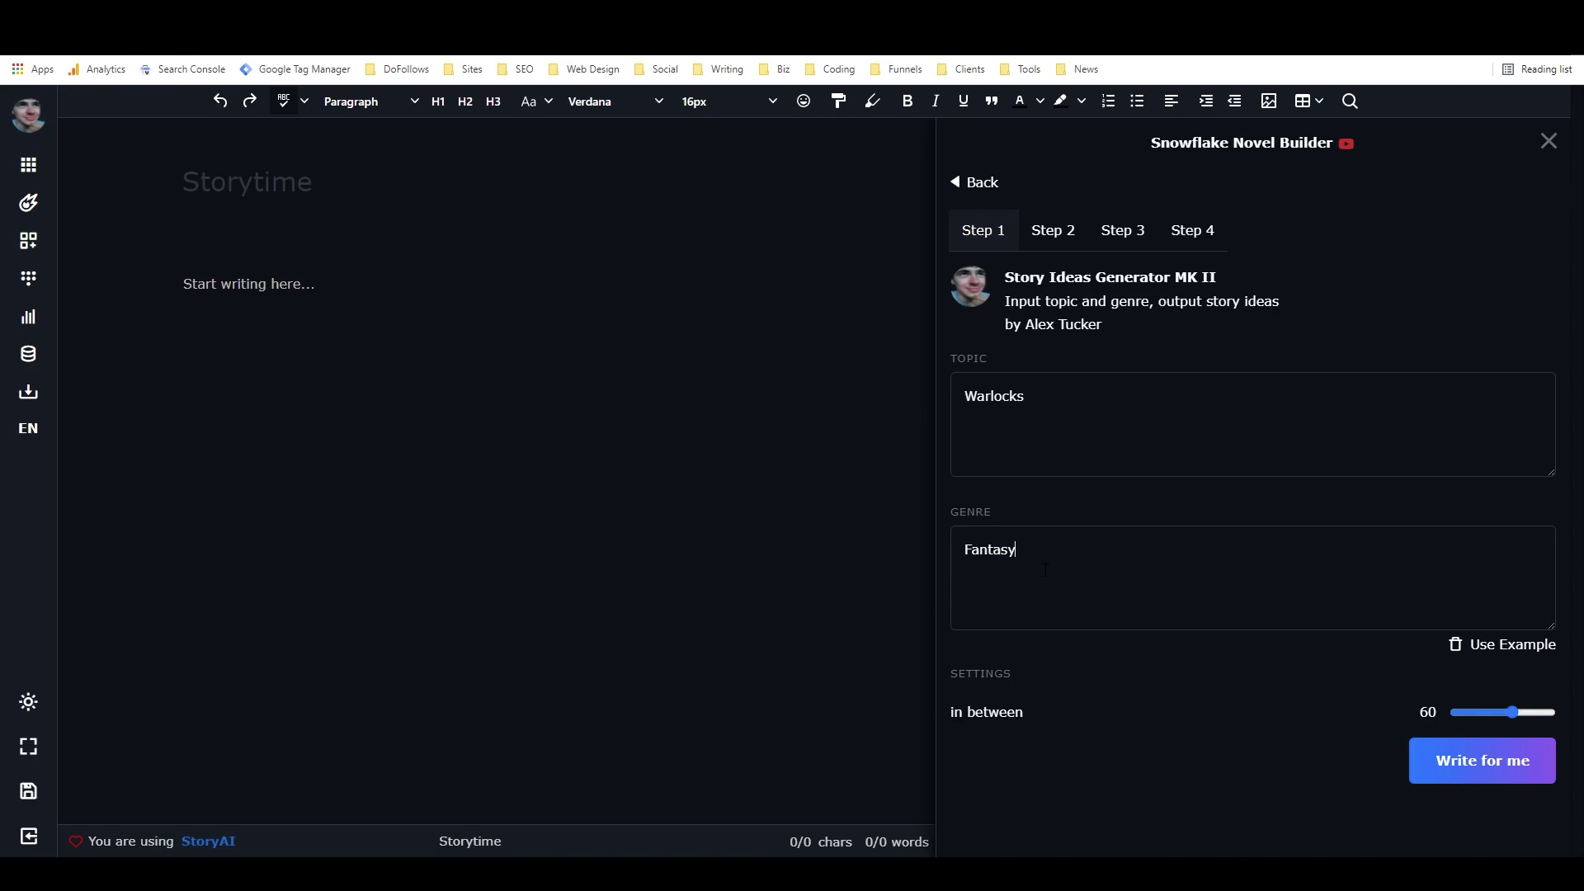
text(sci-fi)
key(BackSpace)
key(BackSpace)
key(BackSpace)
key(BackSpace)
key(BackSpace)
text(sci-fi)
- Extend the topic to "Warlocks from outer space" and generate story ideas
drag(1025, 396, 966, 396)
click(1000, 396)
text(from outer space)
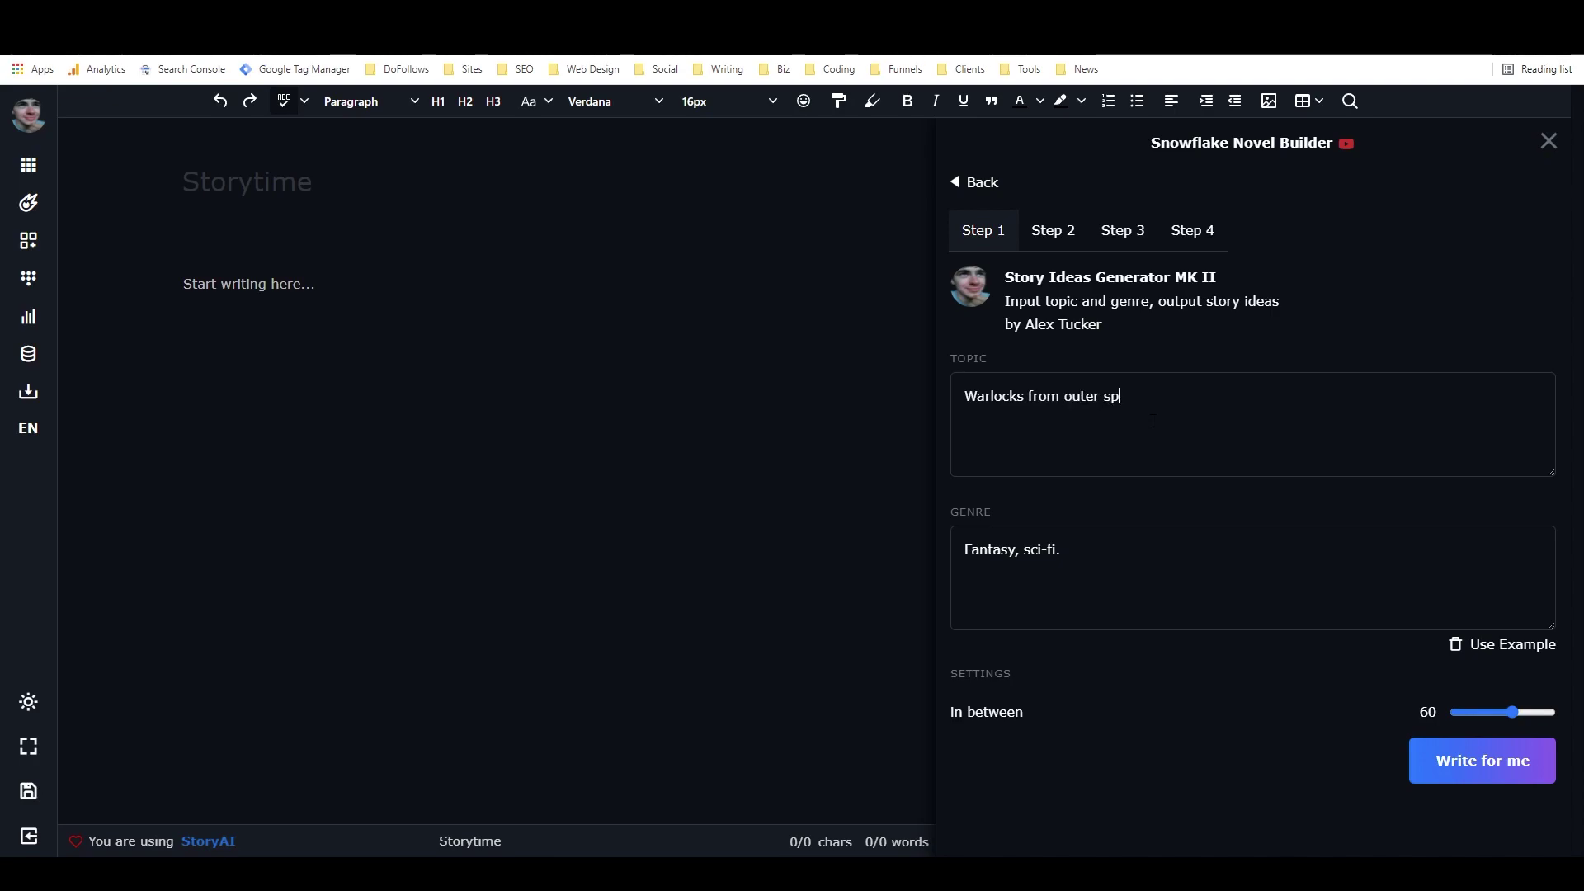
click(1444, 754)
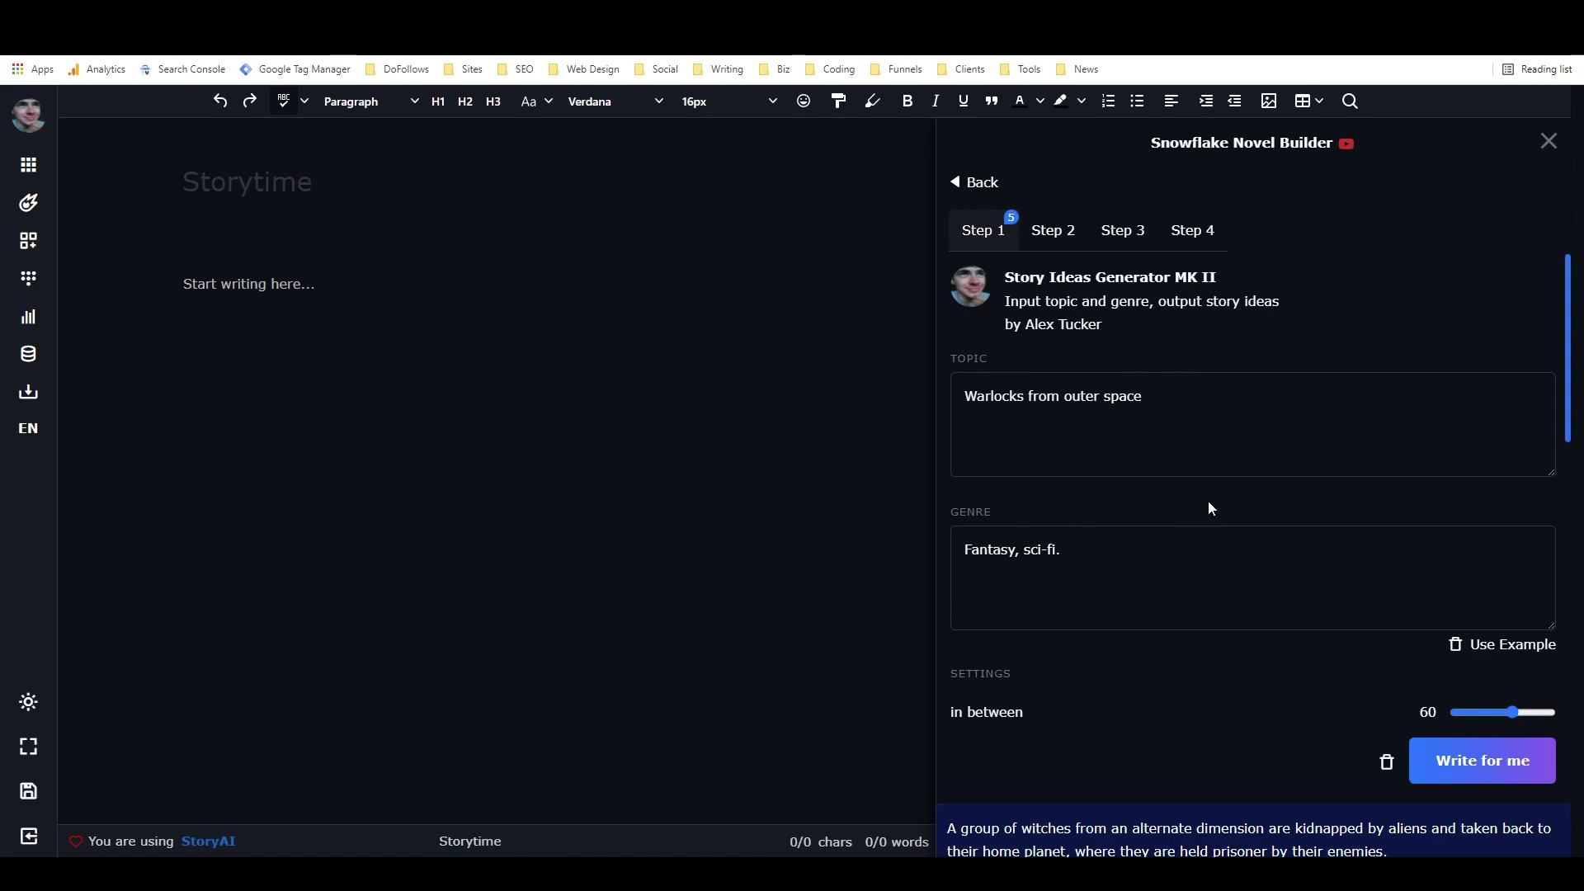
- Copy the generated story idea about an alien-world warlock assigned to destroy a human girl who finds himself falling for her
scroll(1208, 502, down, 4)
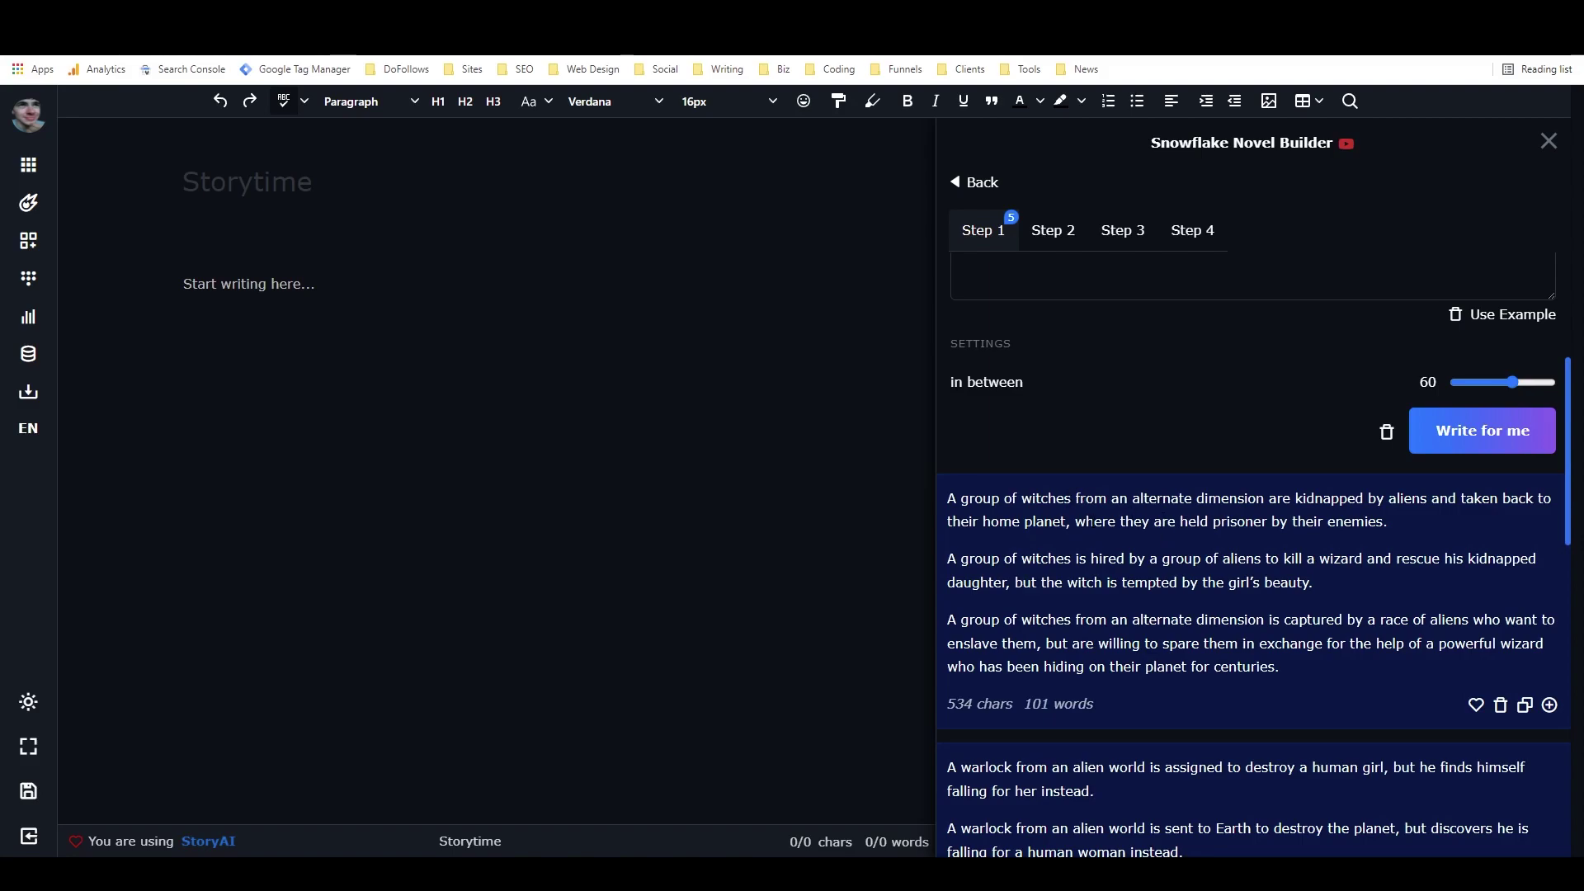
scroll(1122, 521, down, 2)
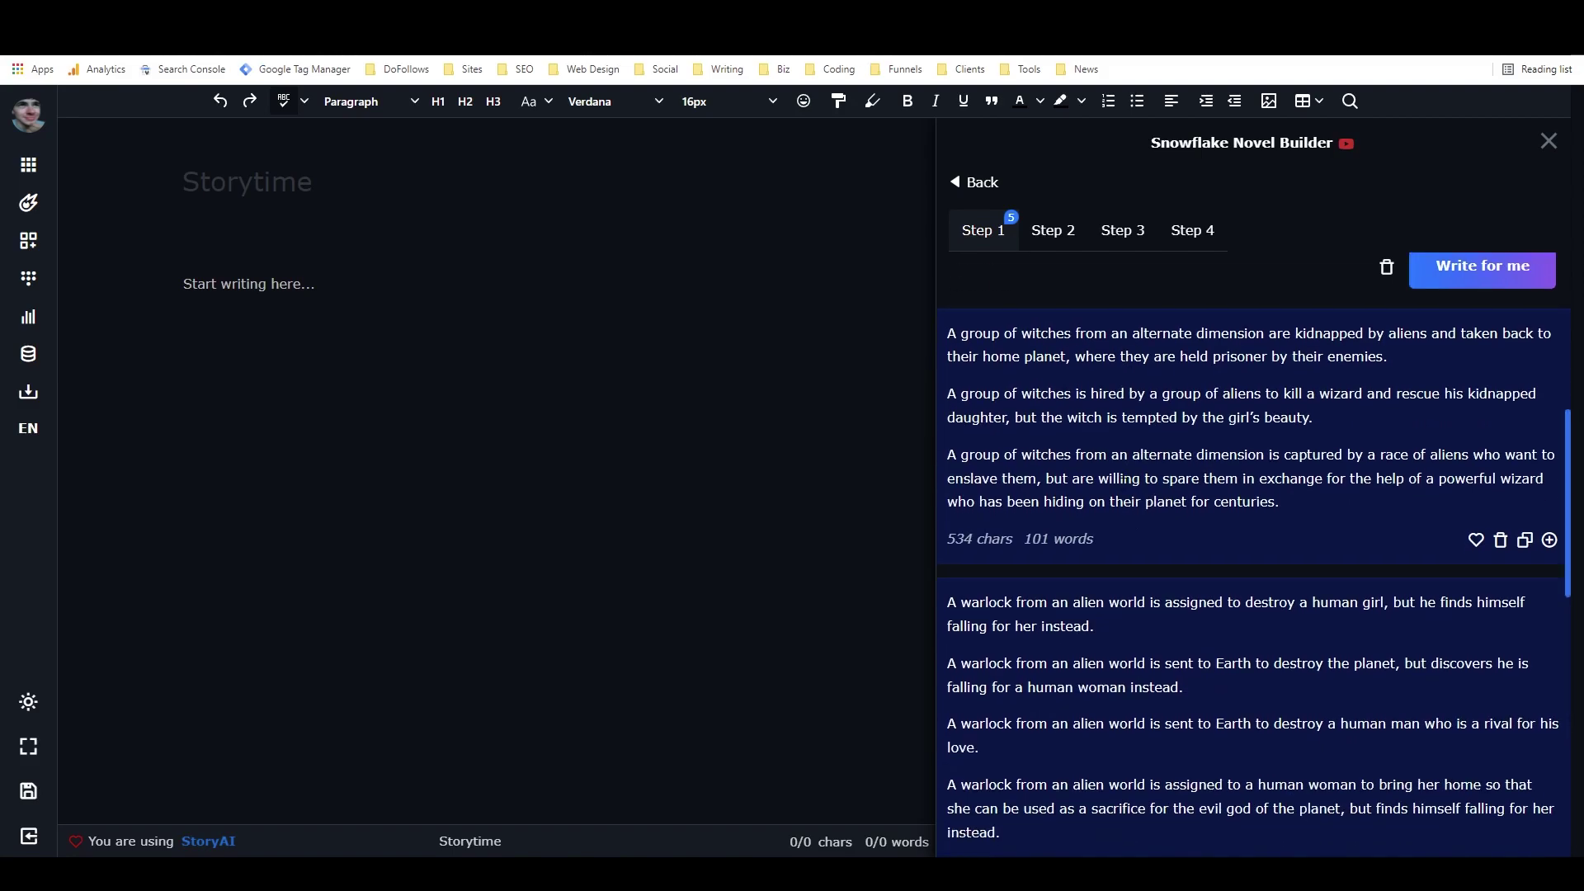
scroll(1077, 516, down, 2)
scroll(1077, 516, down, 2)
scroll(1081, 519, up, 1)
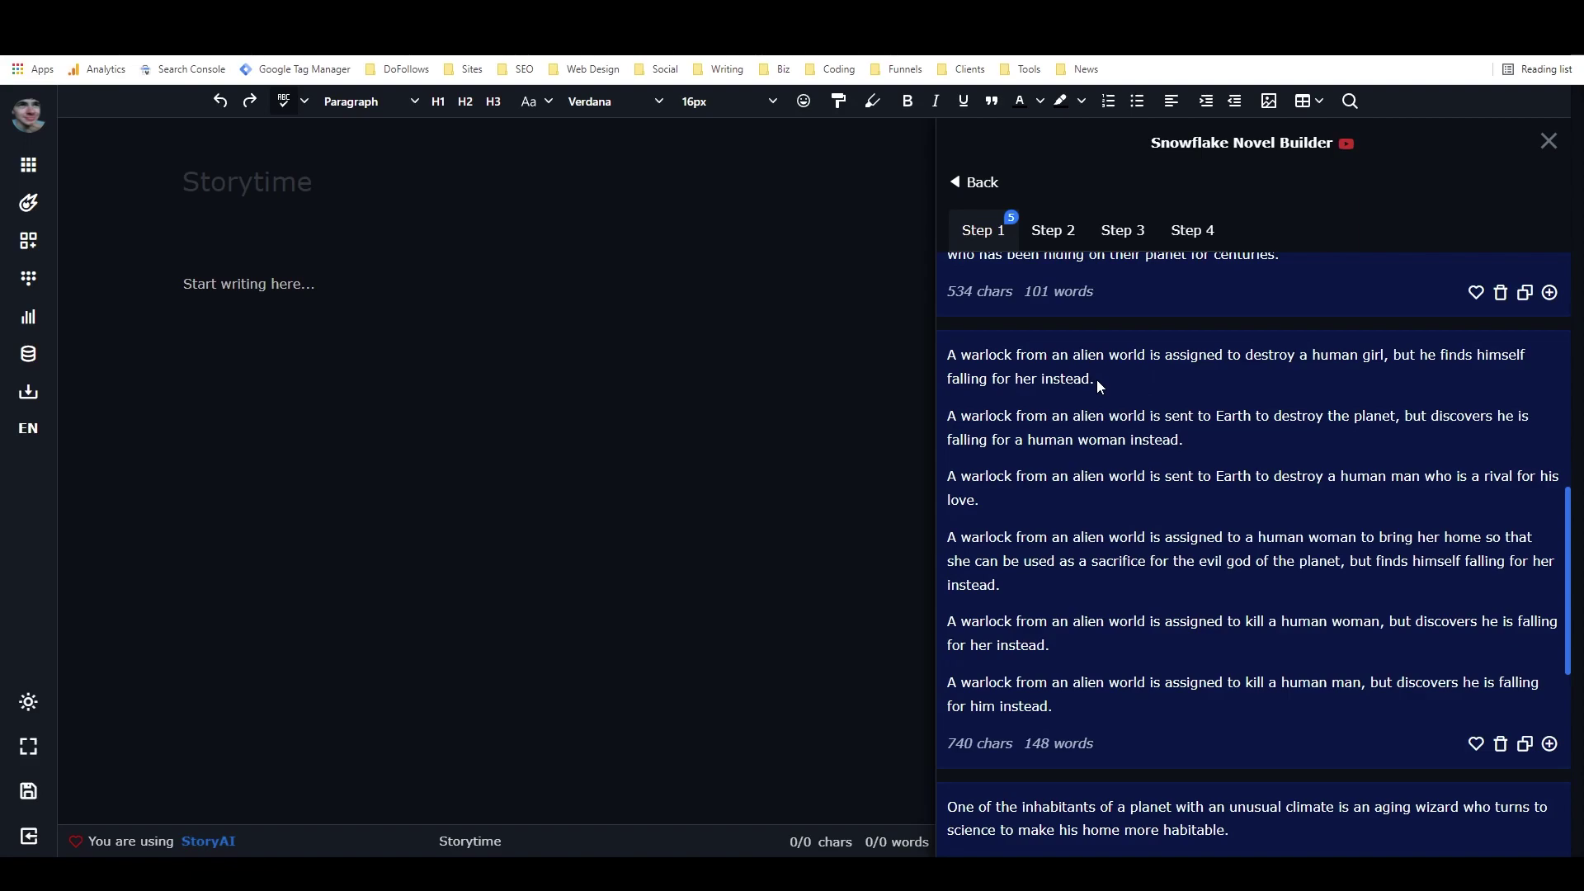
drag(1097, 379, 945, 349)
key(ctrl+c)
right_click(1004, 364)
click(1027, 375)
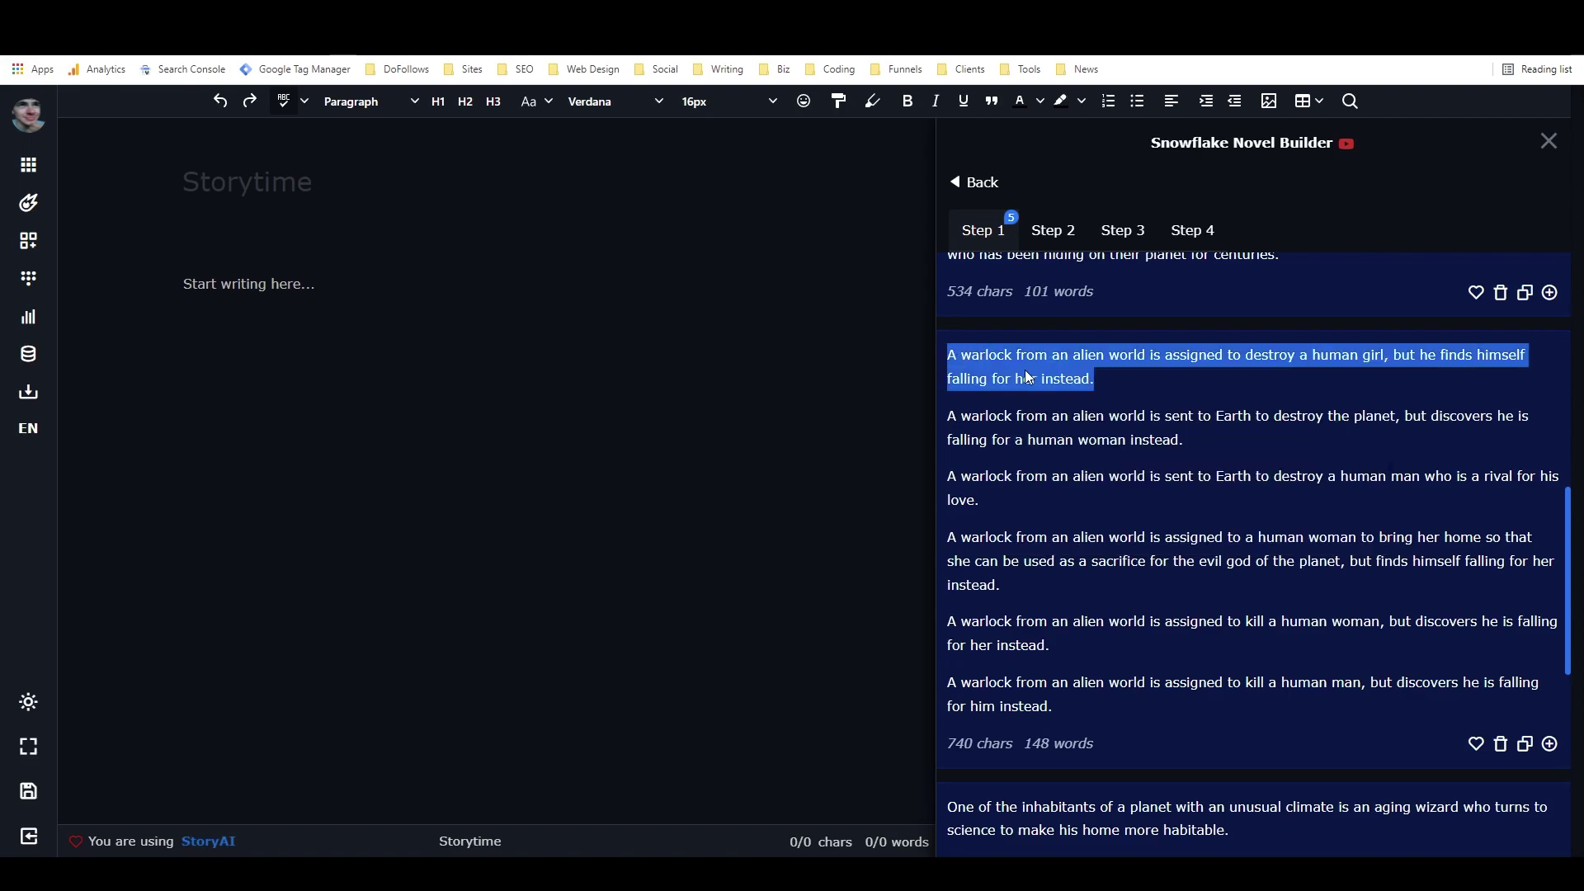
- Paste the copied warlock story idea into the body of the document
click(1135, 389)
scroll(1142, 389, down, 6)
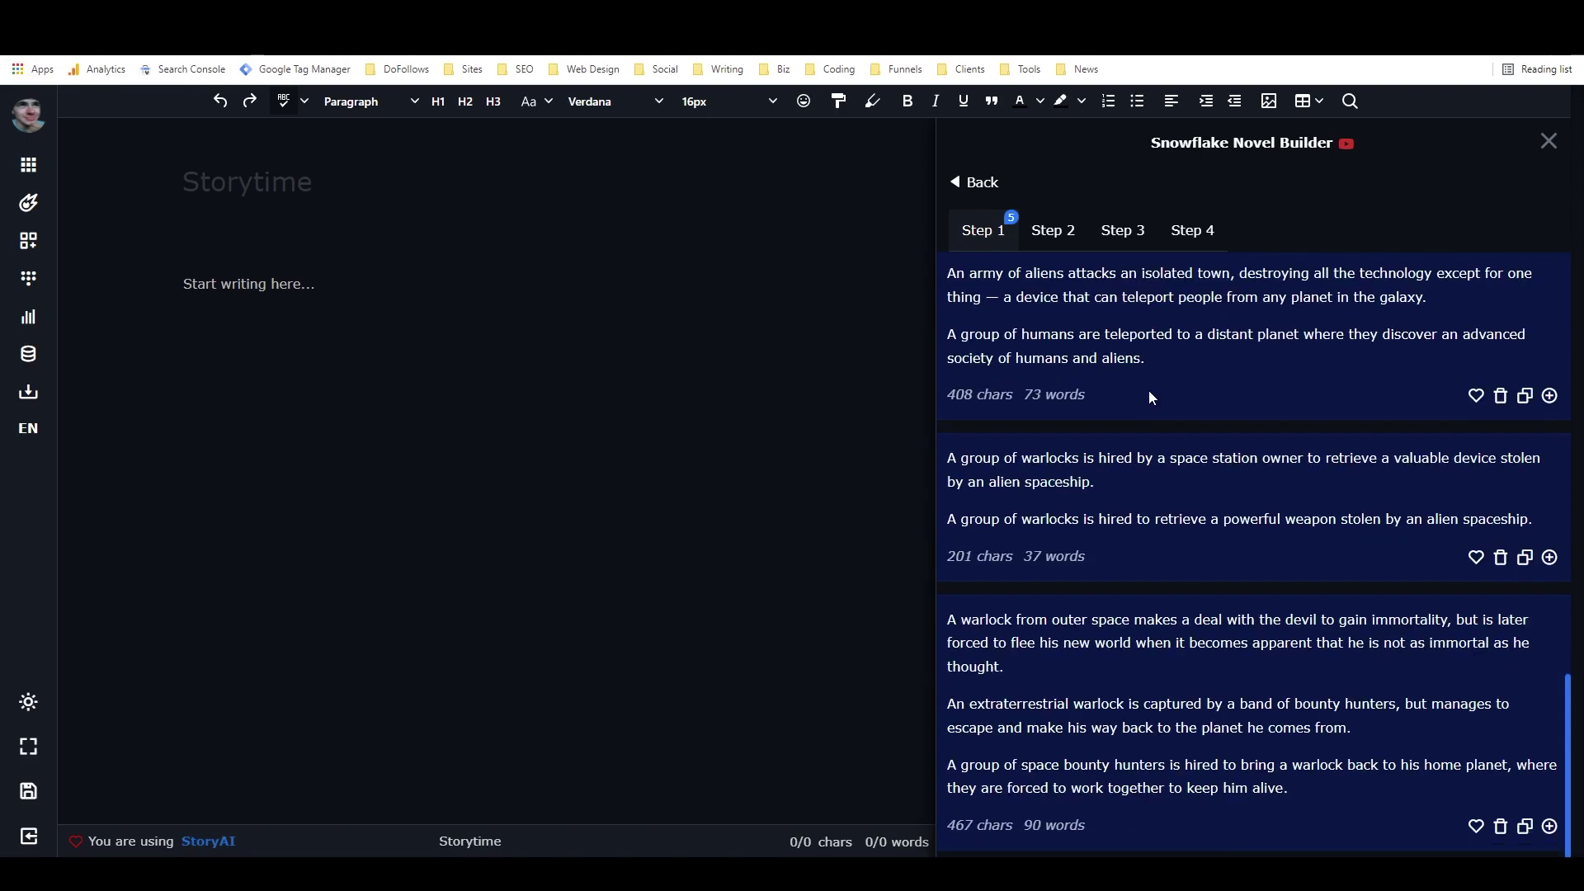
scroll(1152, 399, up, 12)
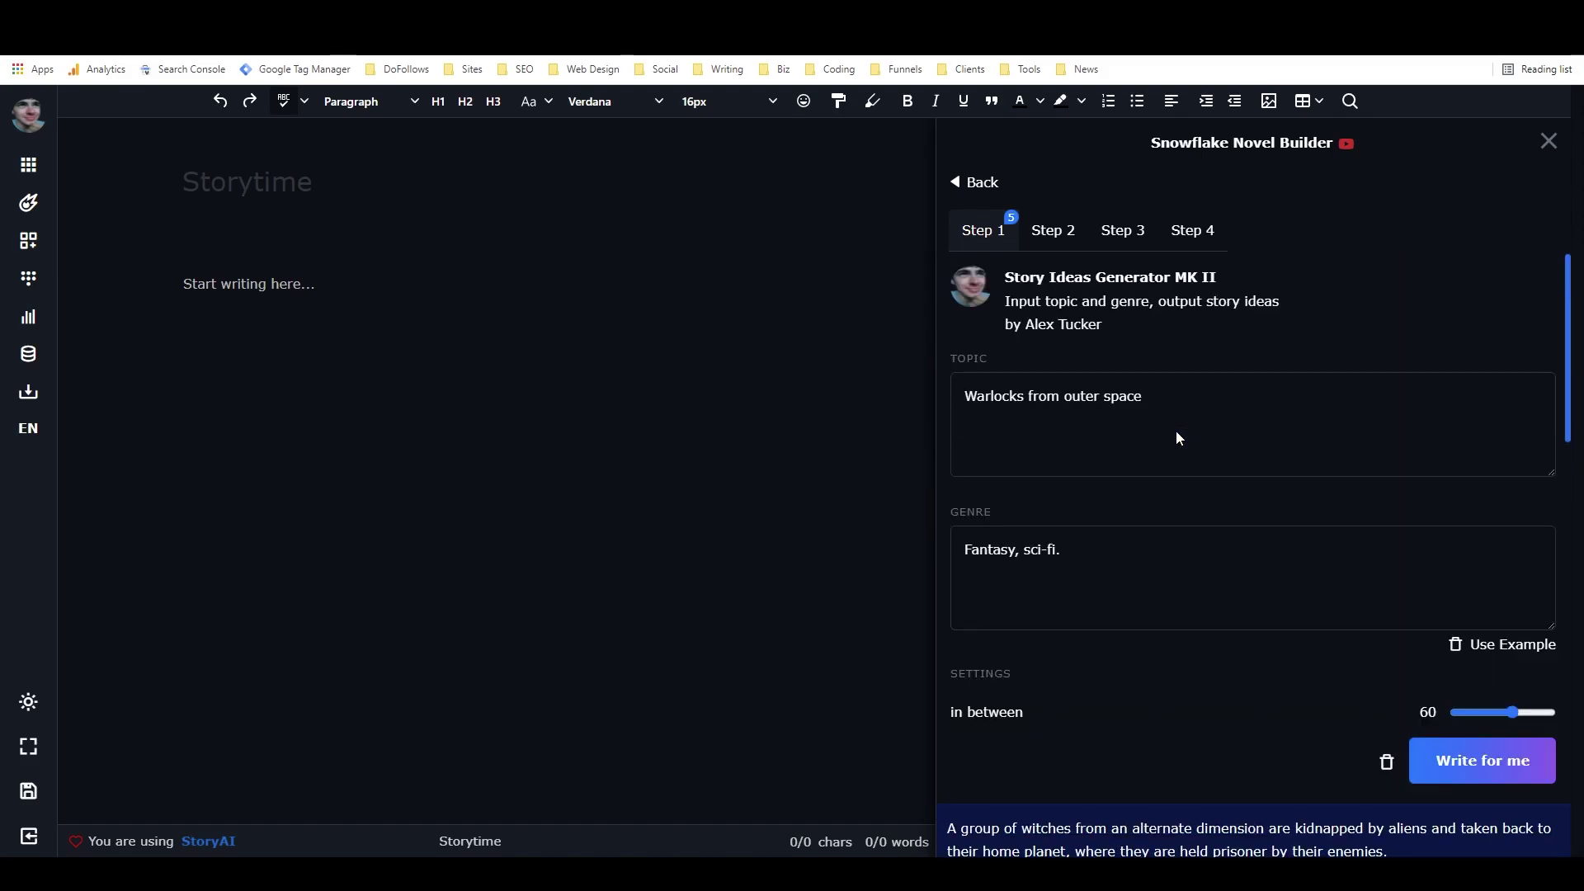
scroll(1015, 388, down, 4)
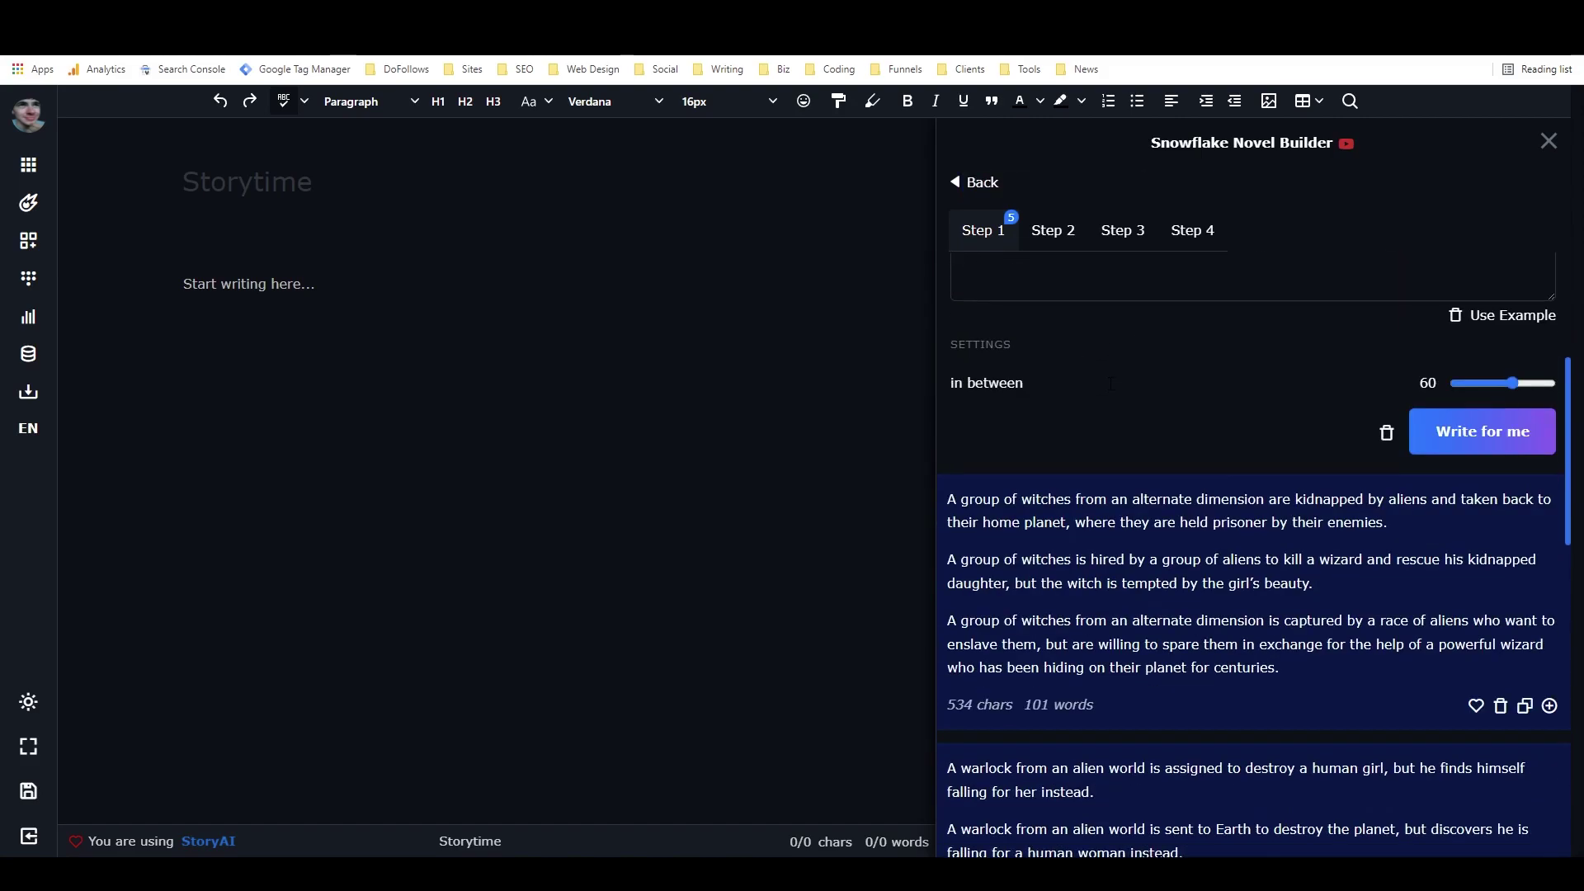
scroll(1003, 404, up, 1)
click(267, 284)
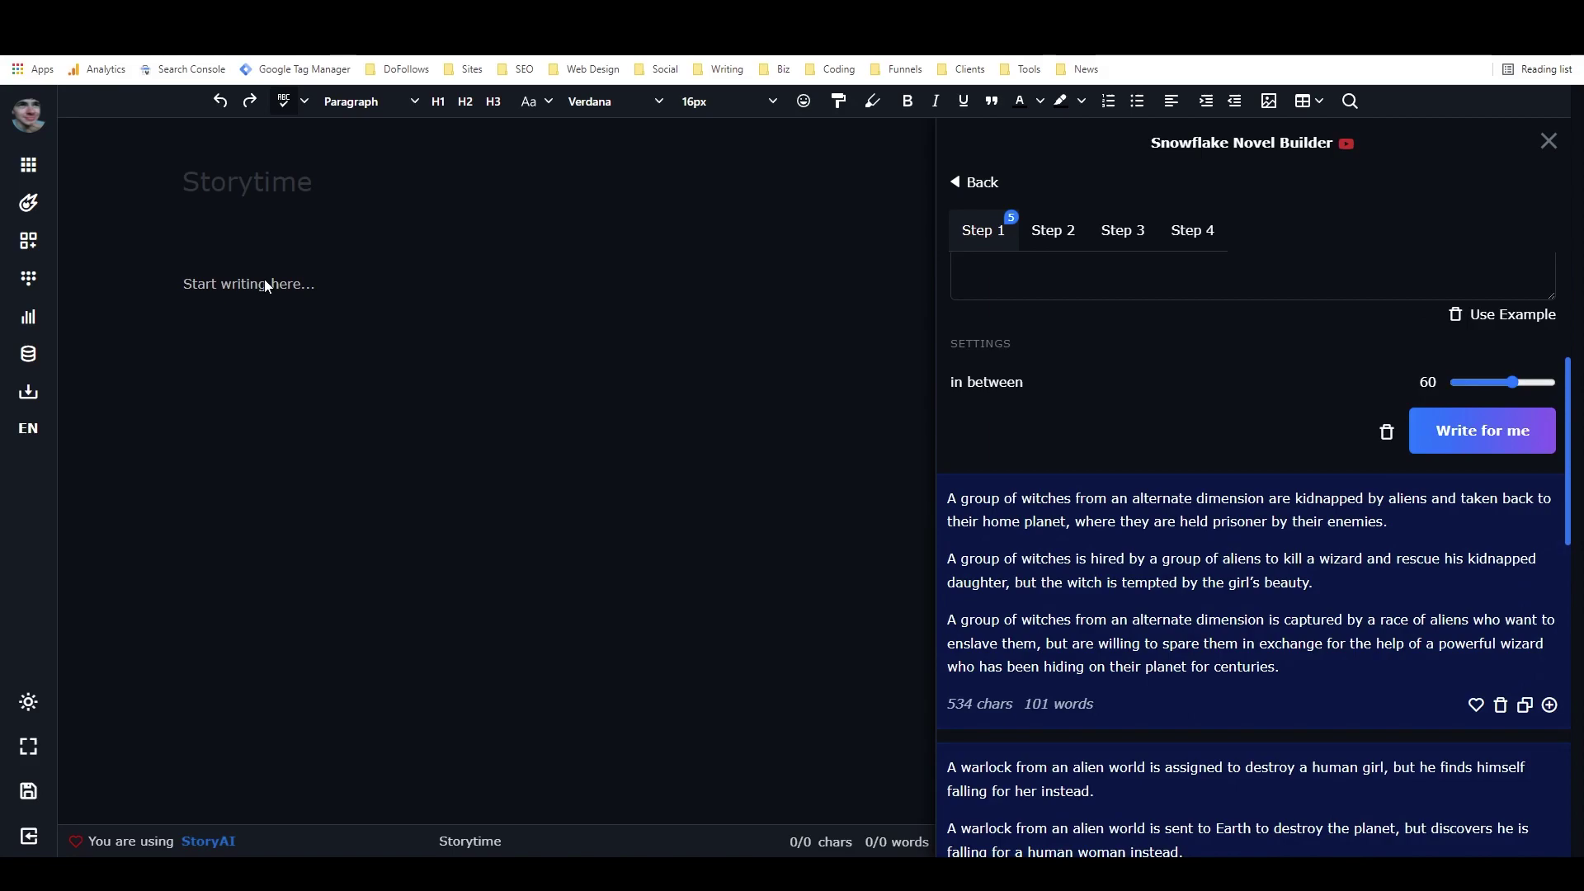
key(ctrl+v)
- In the Plot Outline Generator, replace the story idea with the copied one, set the genres to "Fantasy, sci-fi." and generate outlines
scroll(1043, 397, up, 4)
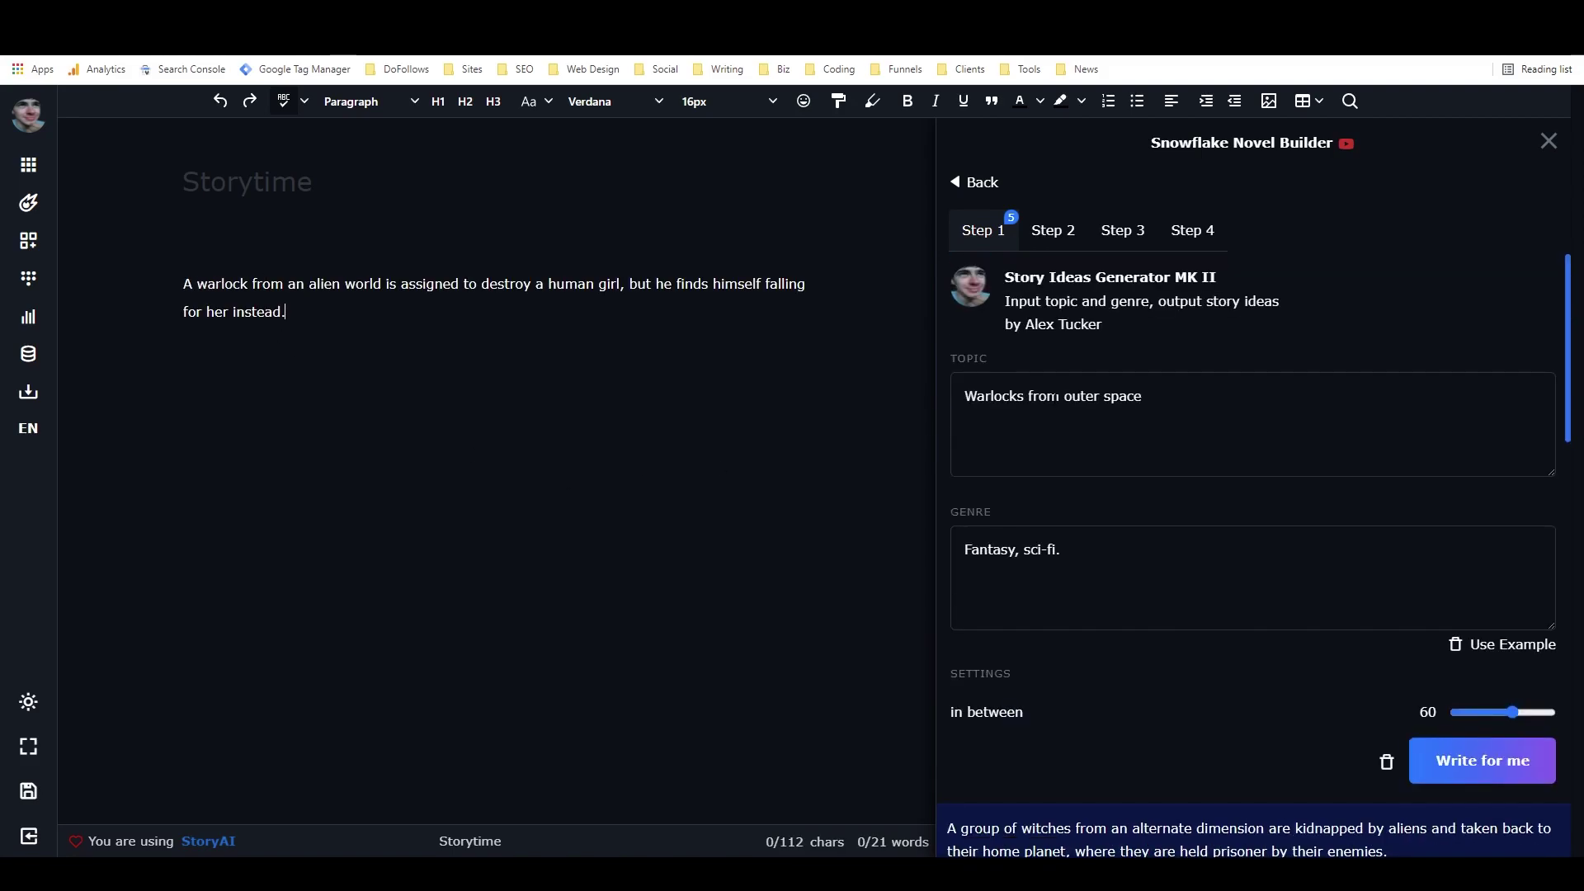
click(1048, 237)
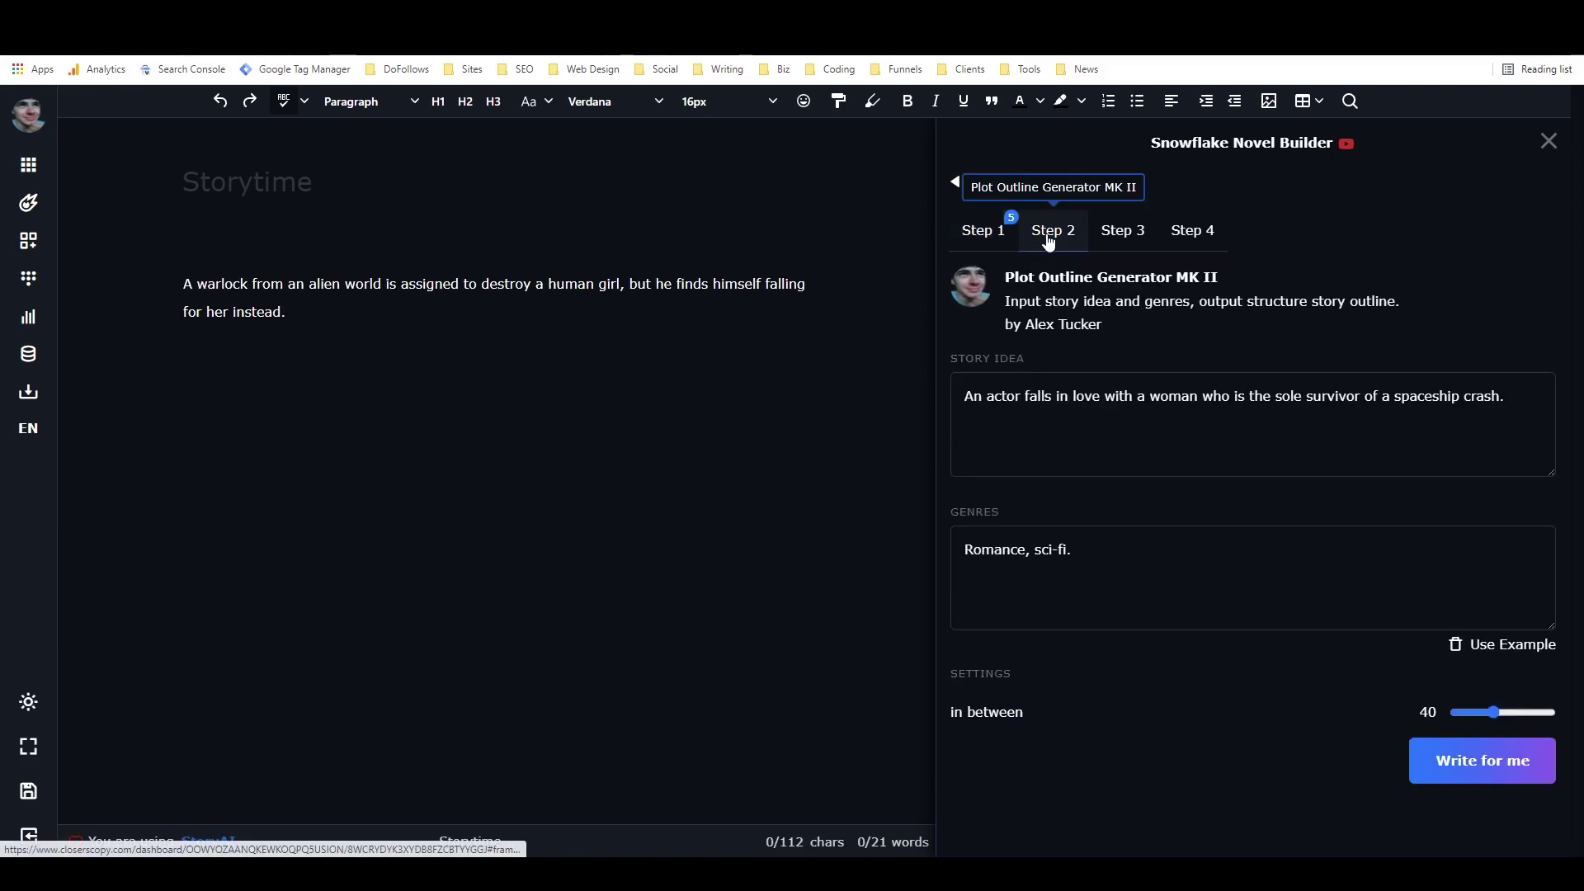
drag(1520, 410, 942, 397)
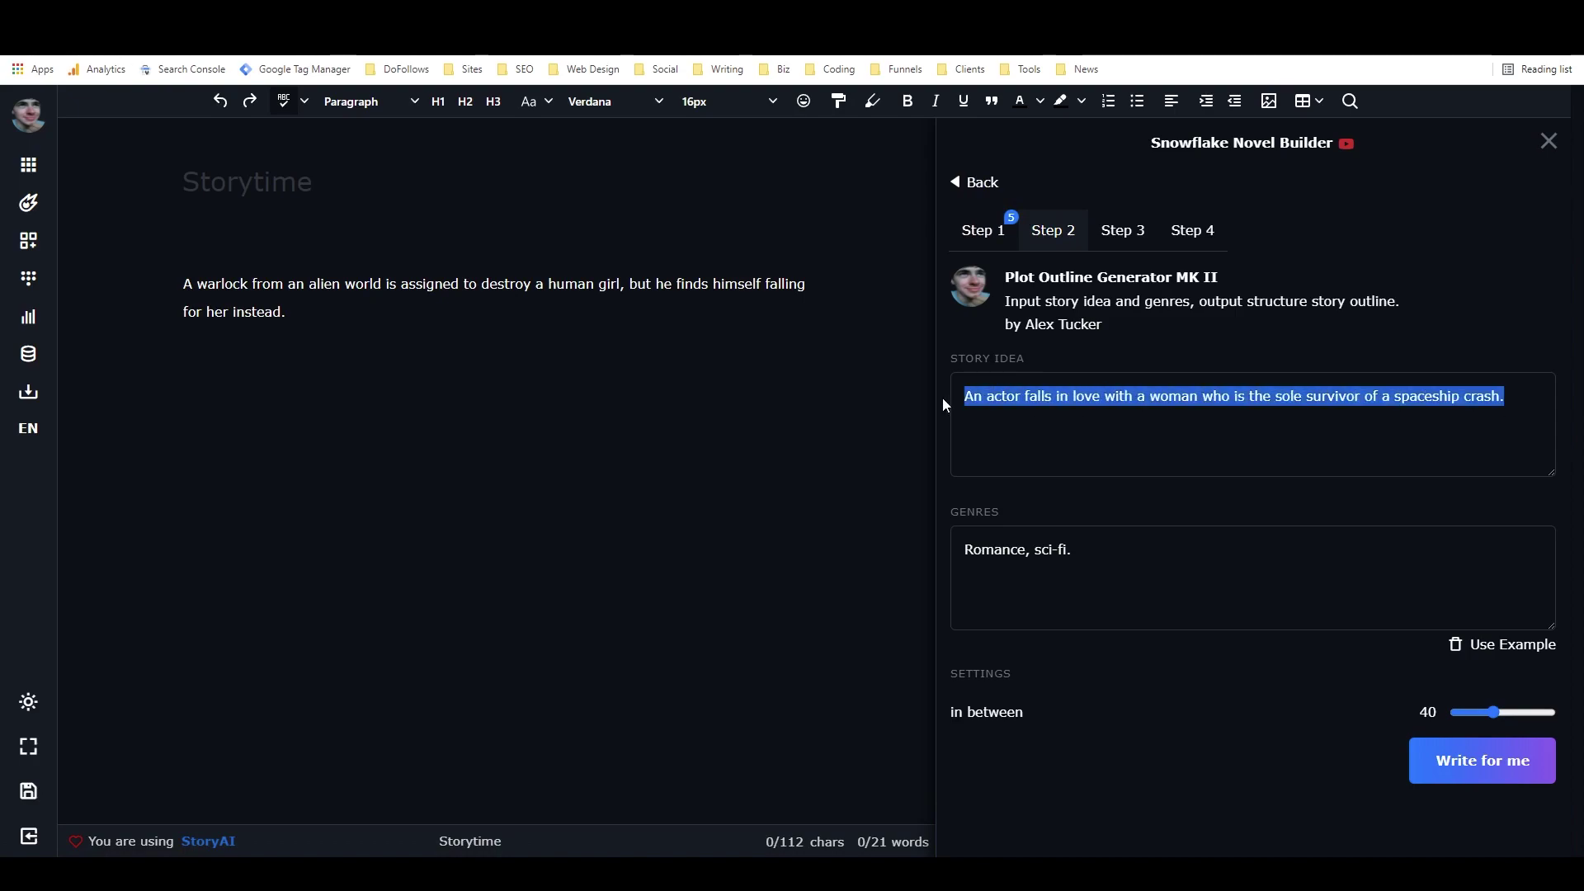
key(ctrl+v)
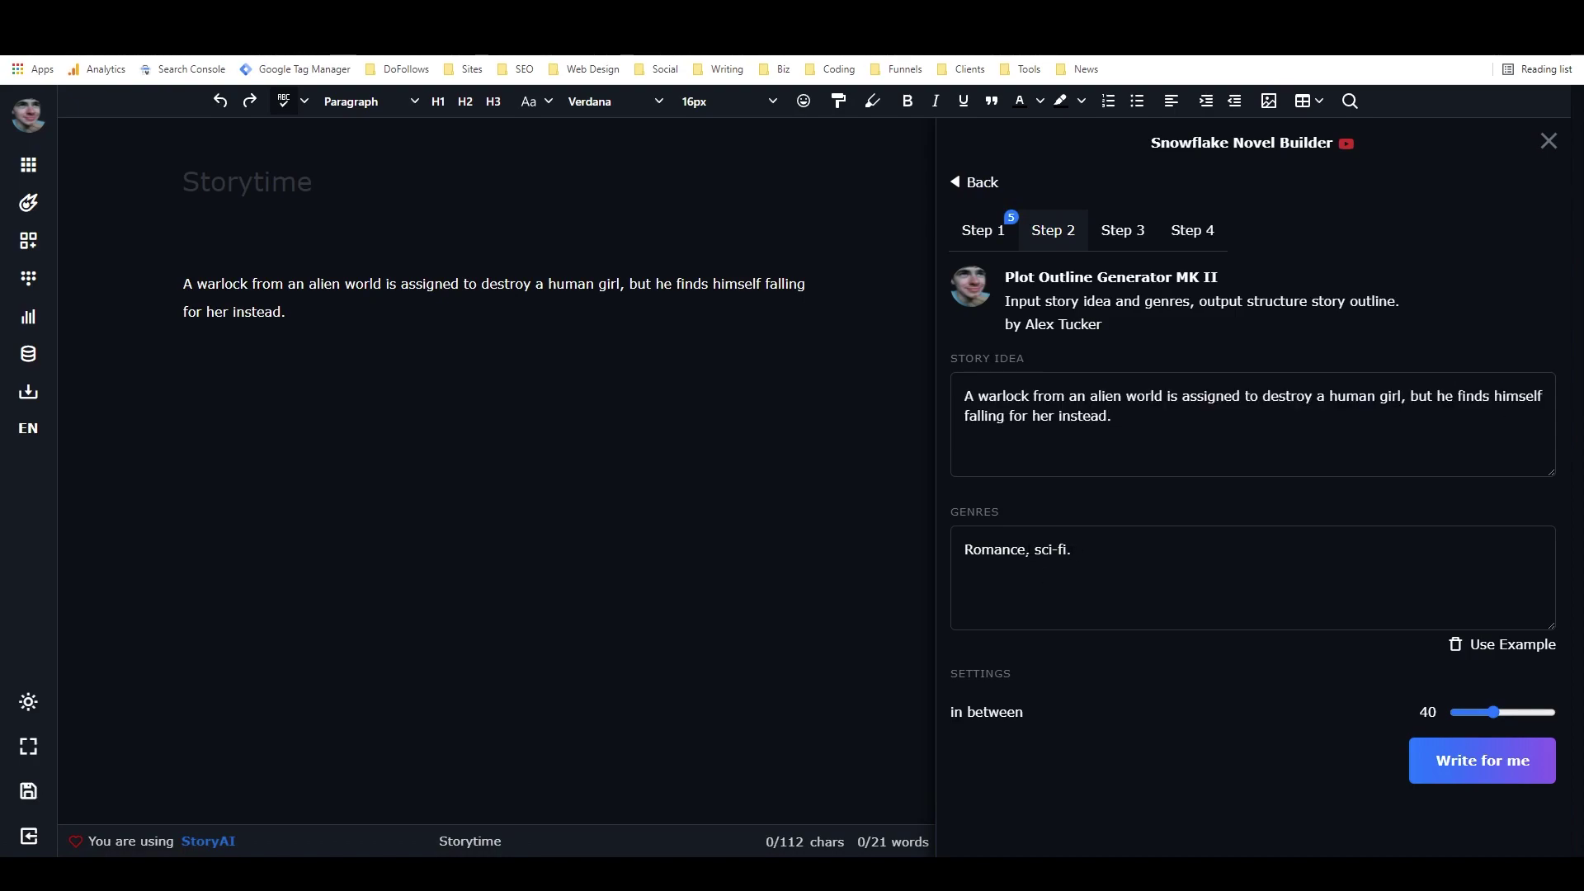
drag(1025, 550, 893, 547)
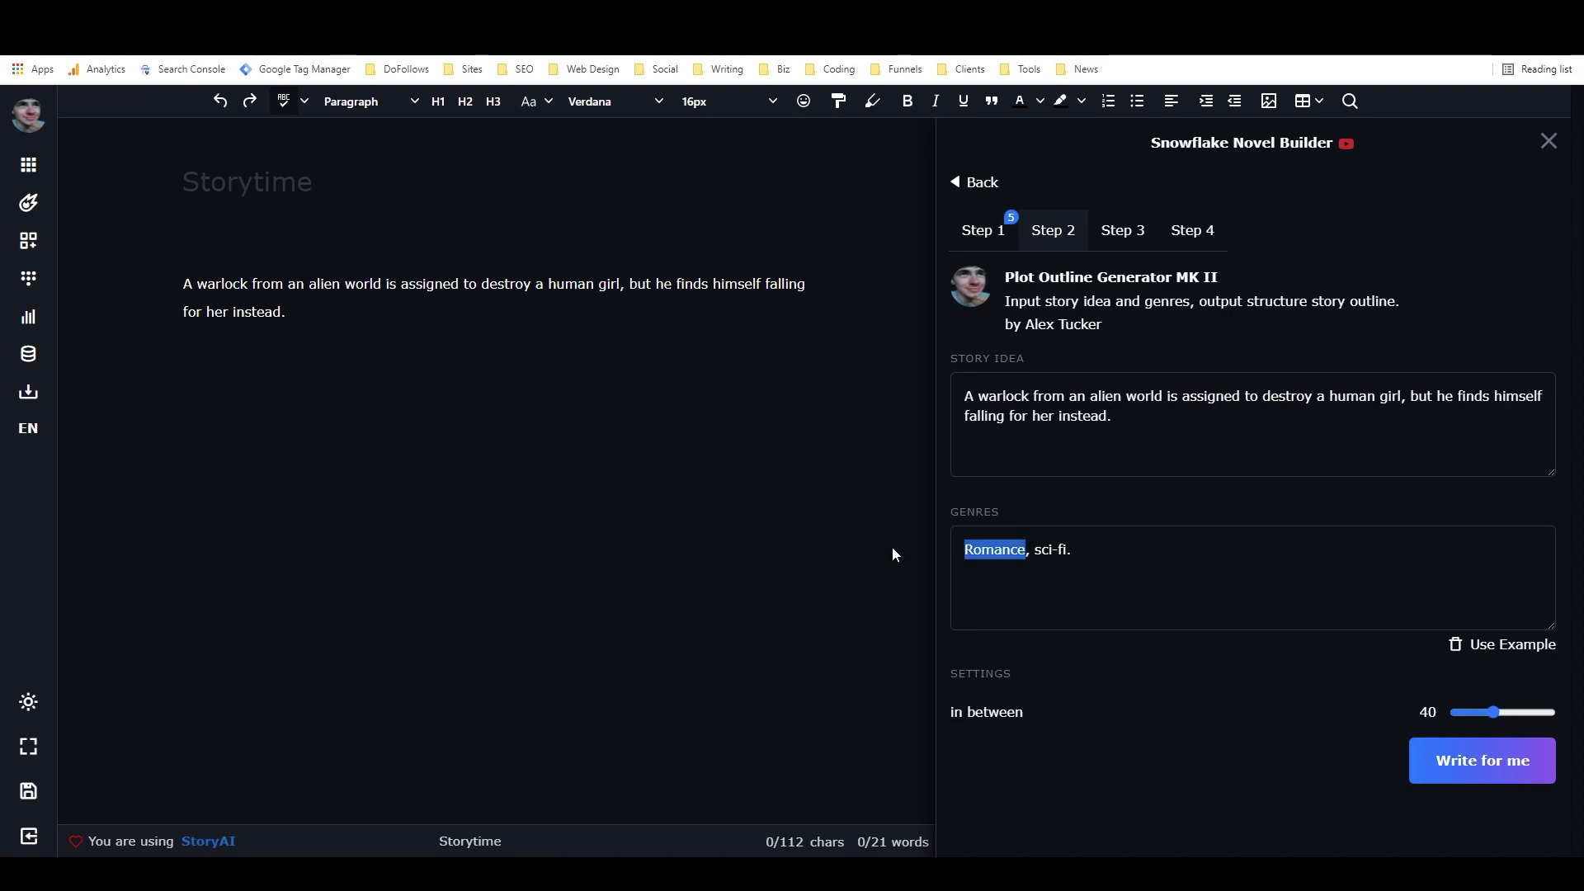
text(Fantasy)
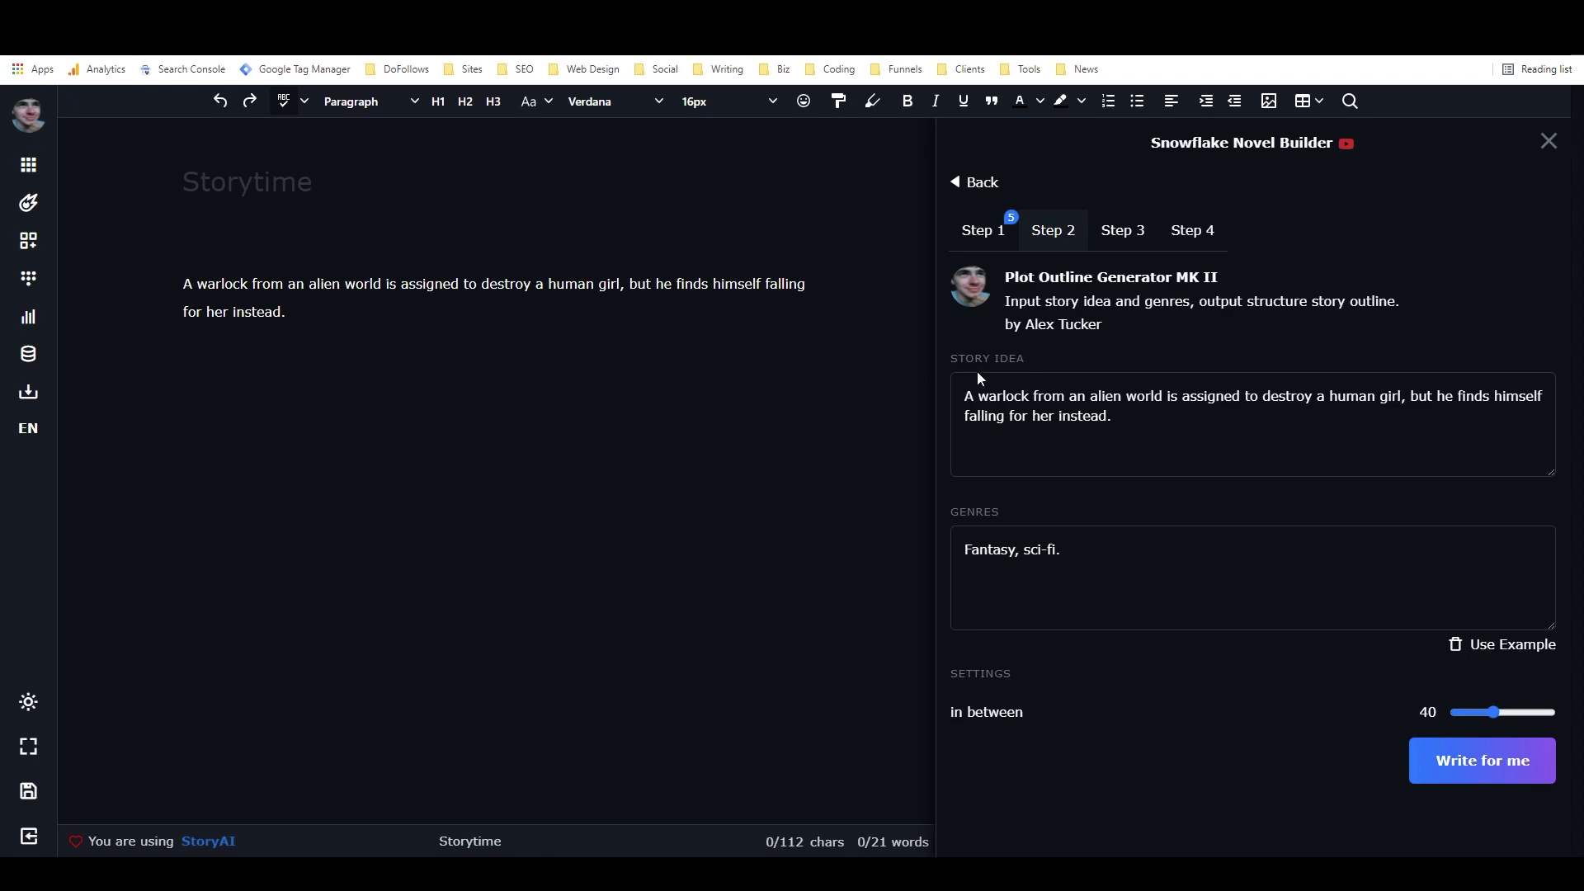
click(1481, 755)
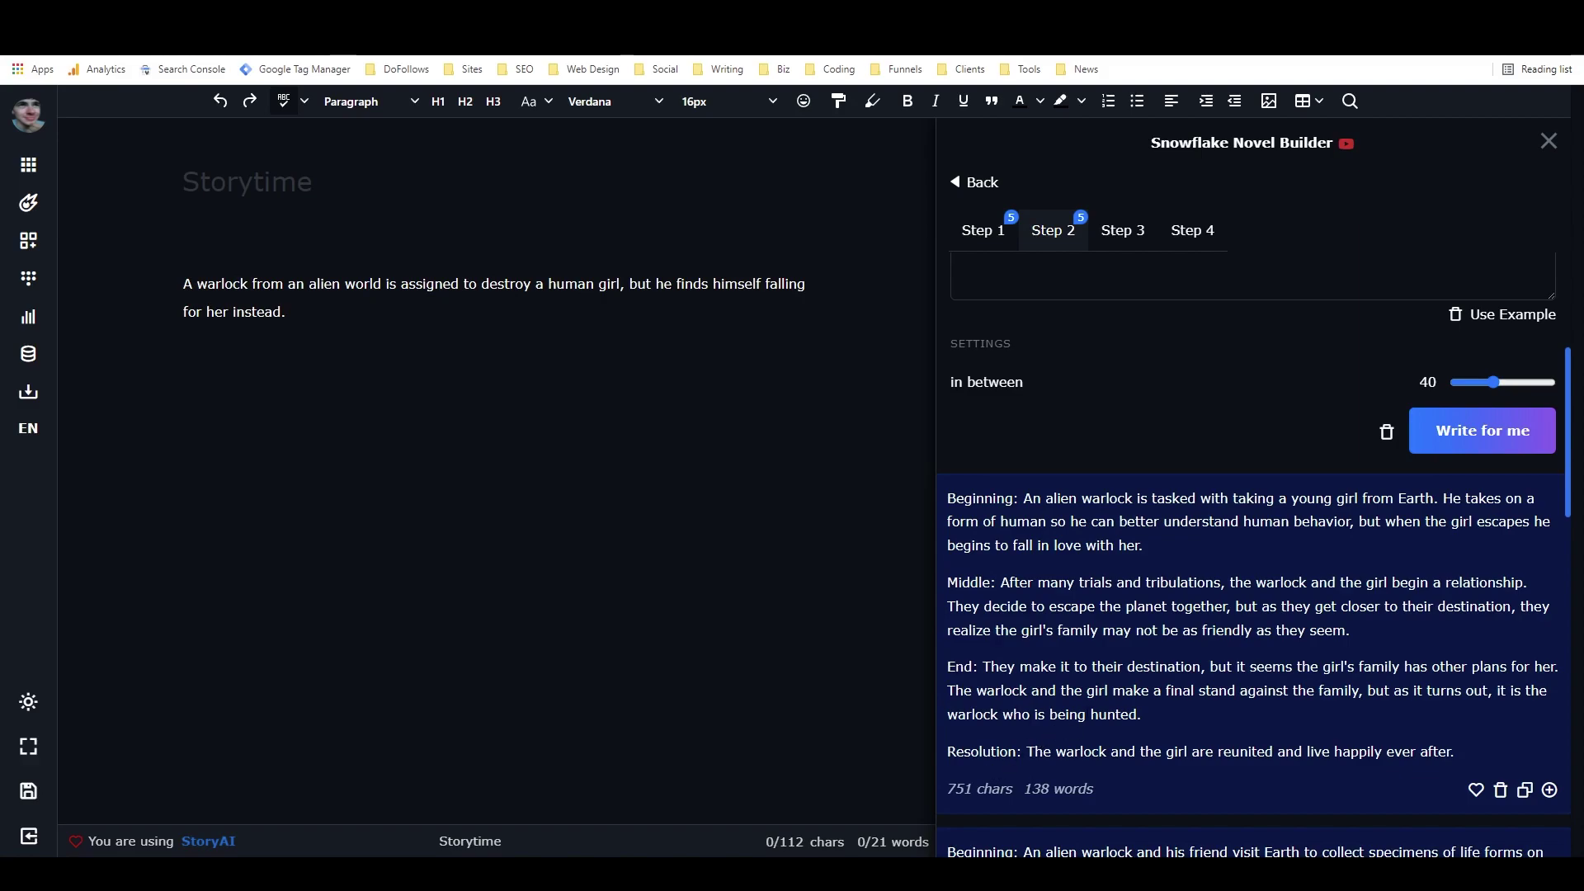
- Read through the generated plot outlines, comparing the beginning, middle, end and resolution of each
scroll(1039, 747, up, 1)
scroll(1140, 710, up, 2)
scroll(1140, 710, down, 3)
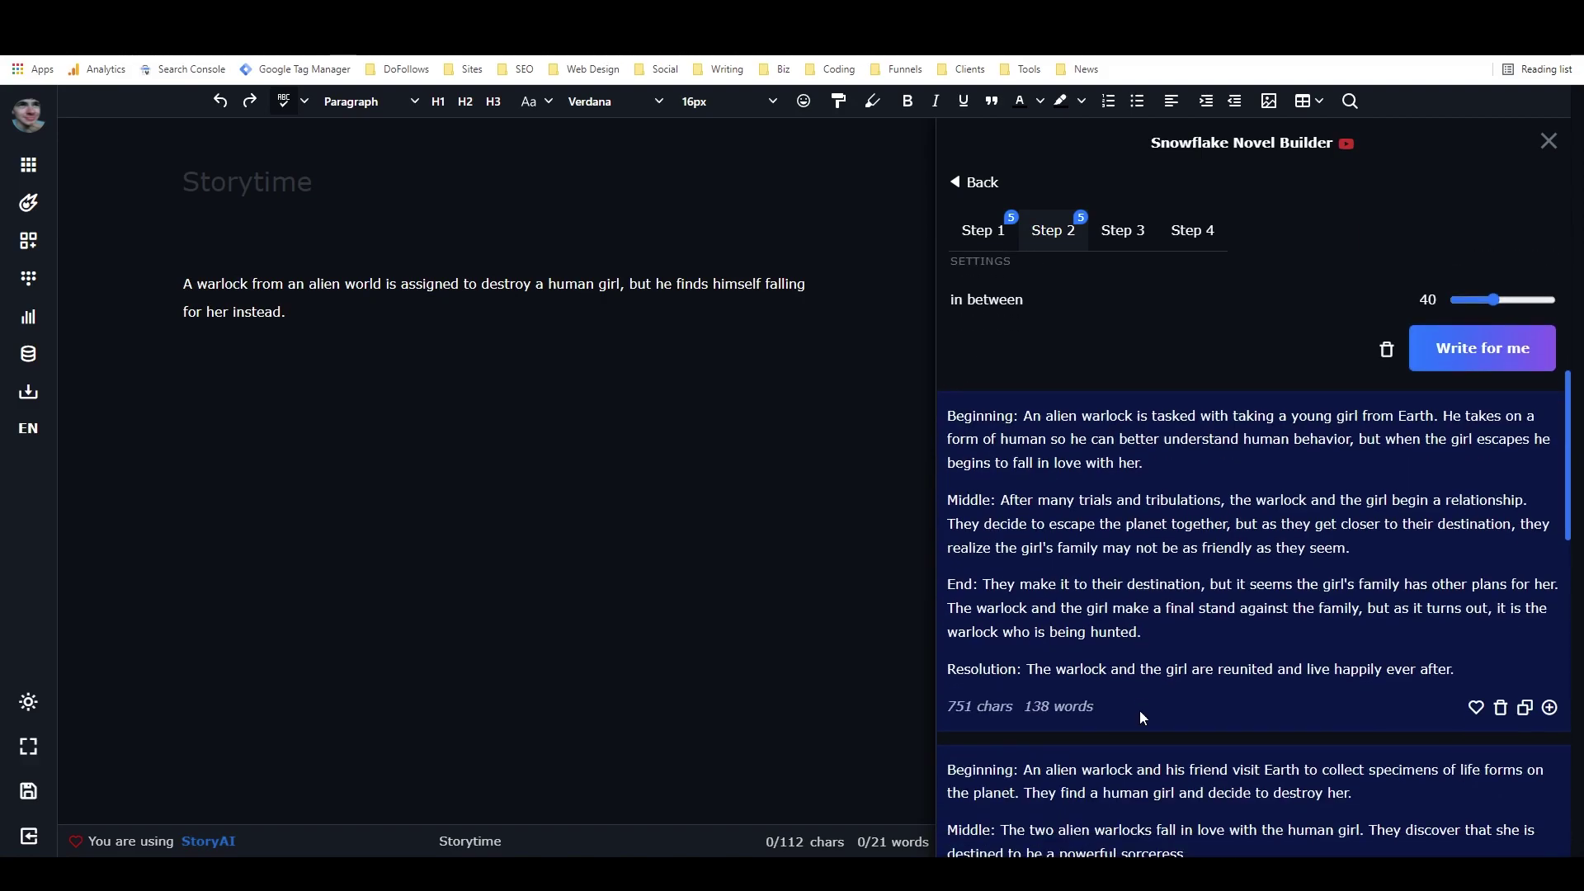
scroll(1140, 717, up, 1)
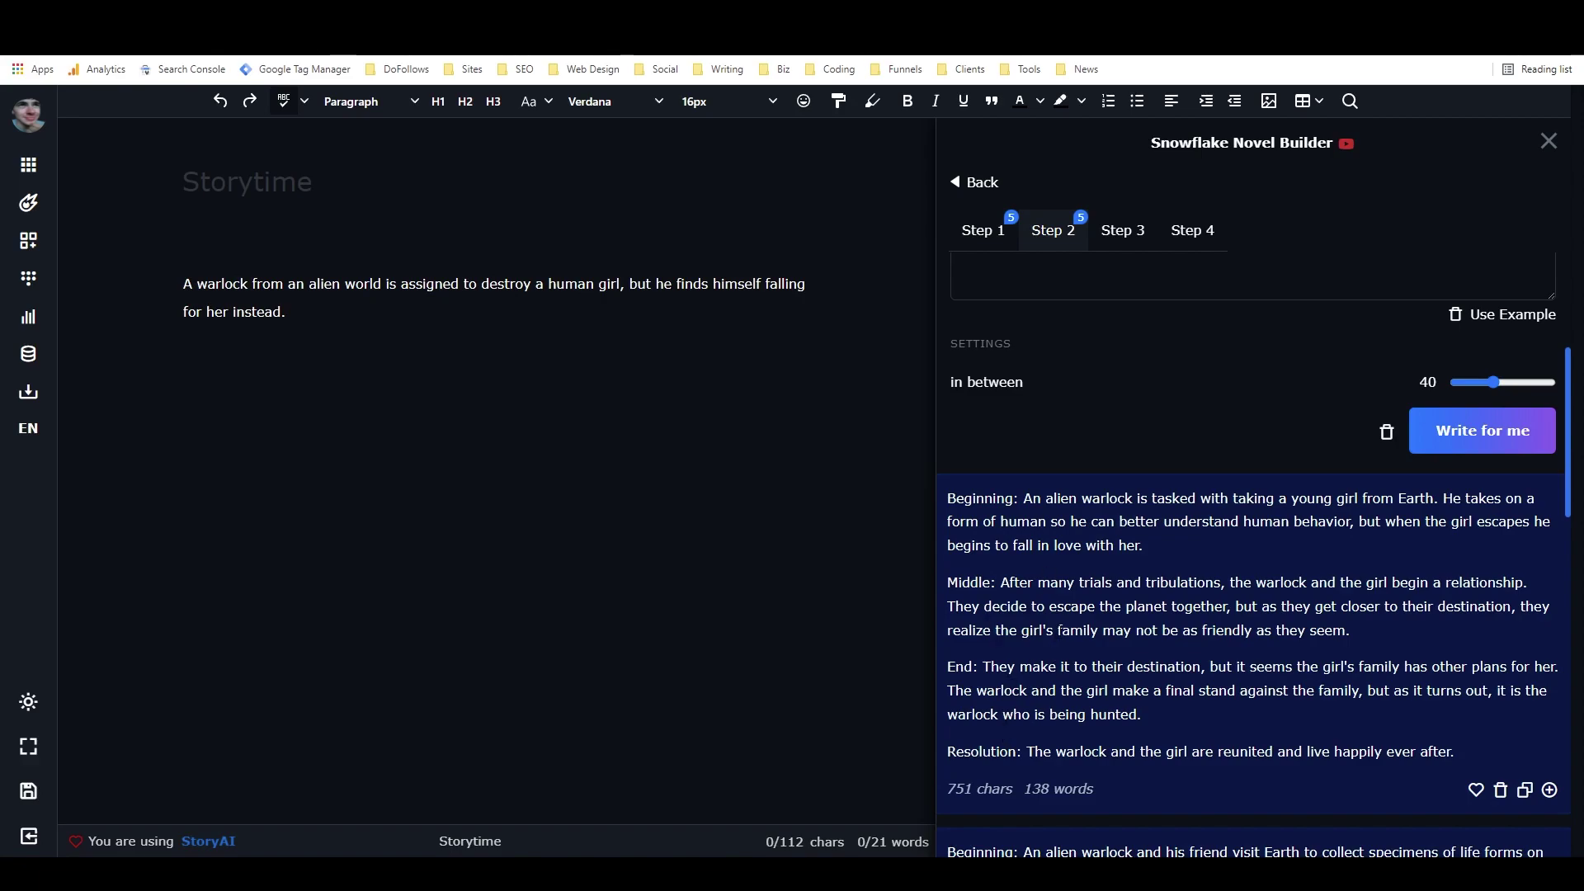
scroll(1056, 627, down, 1)
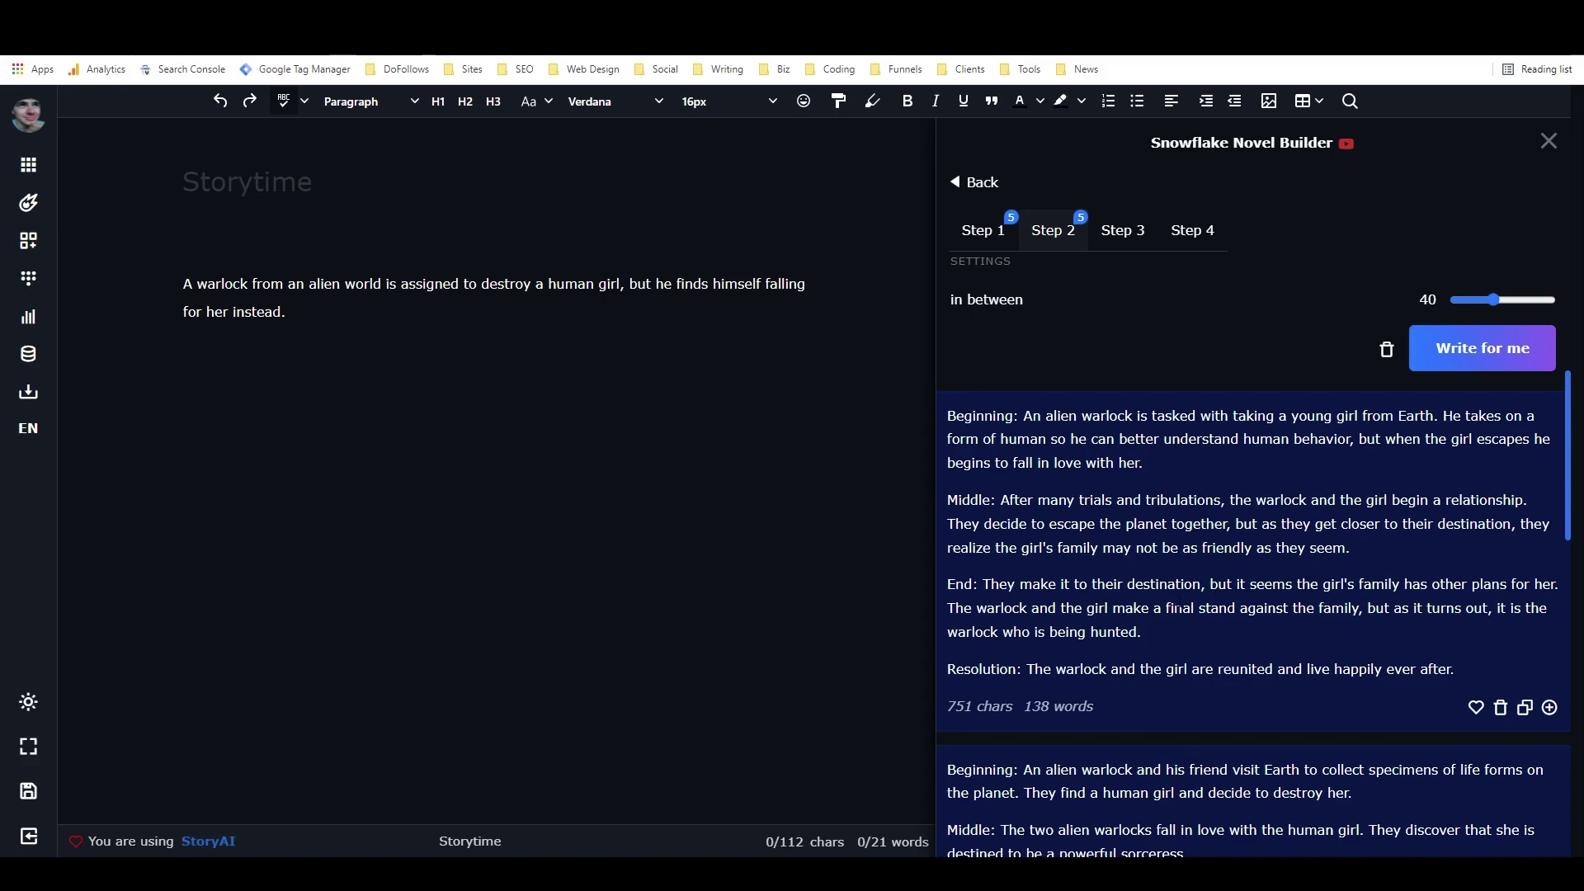
scroll(1237, 571, down, 3)
scroll(1235, 567, down, 2)
scroll(1235, 567, up, 1)
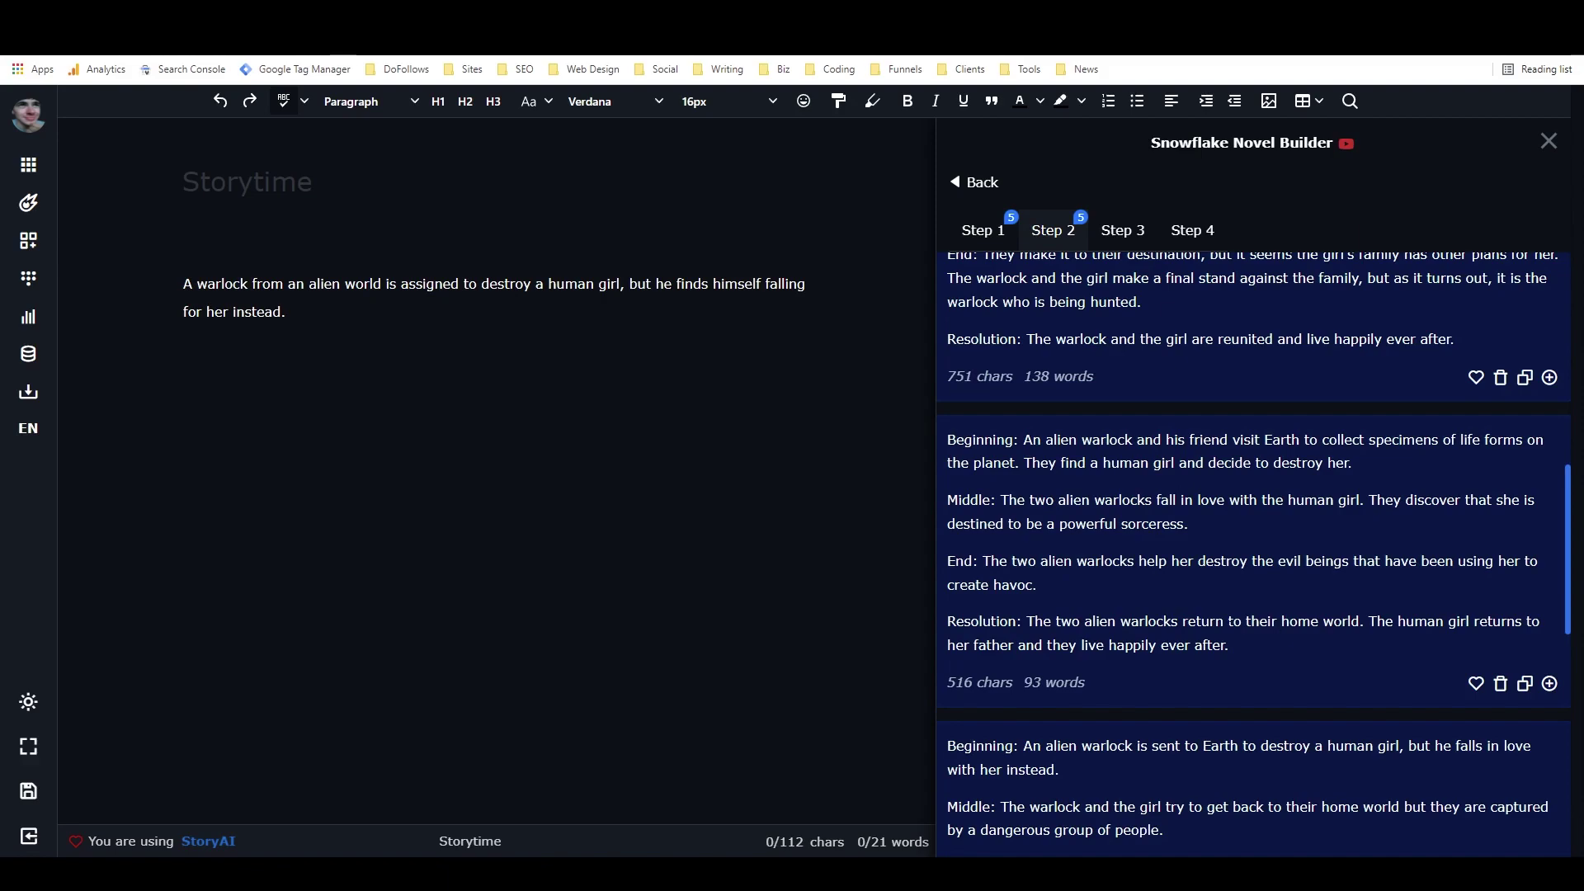
scroll(1179, 593, down, 5)
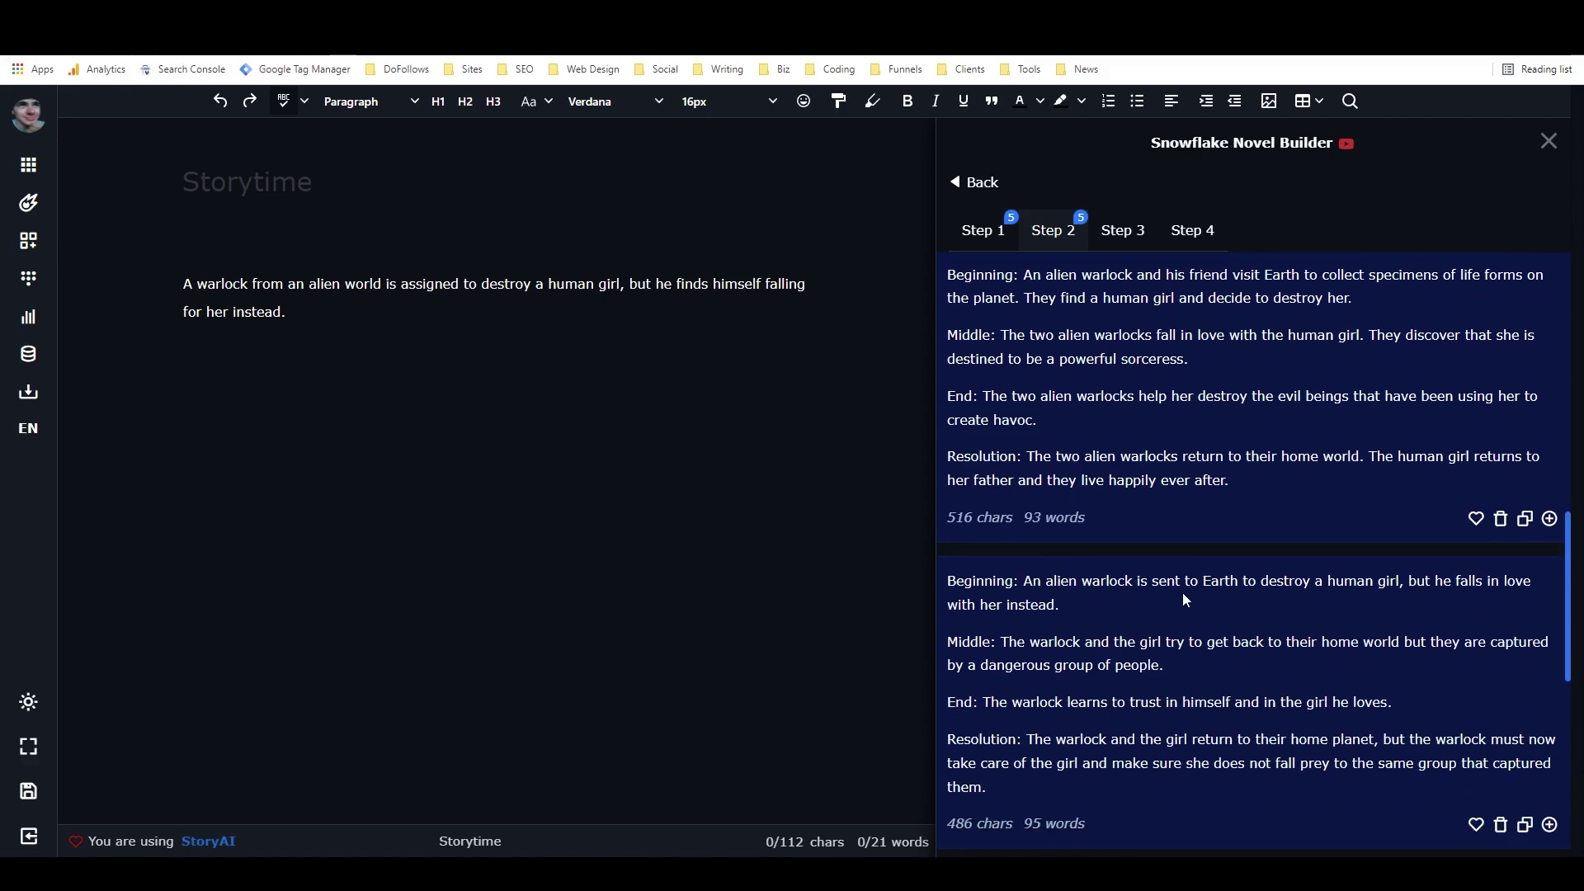
scroll(1185, 595, up, 1)
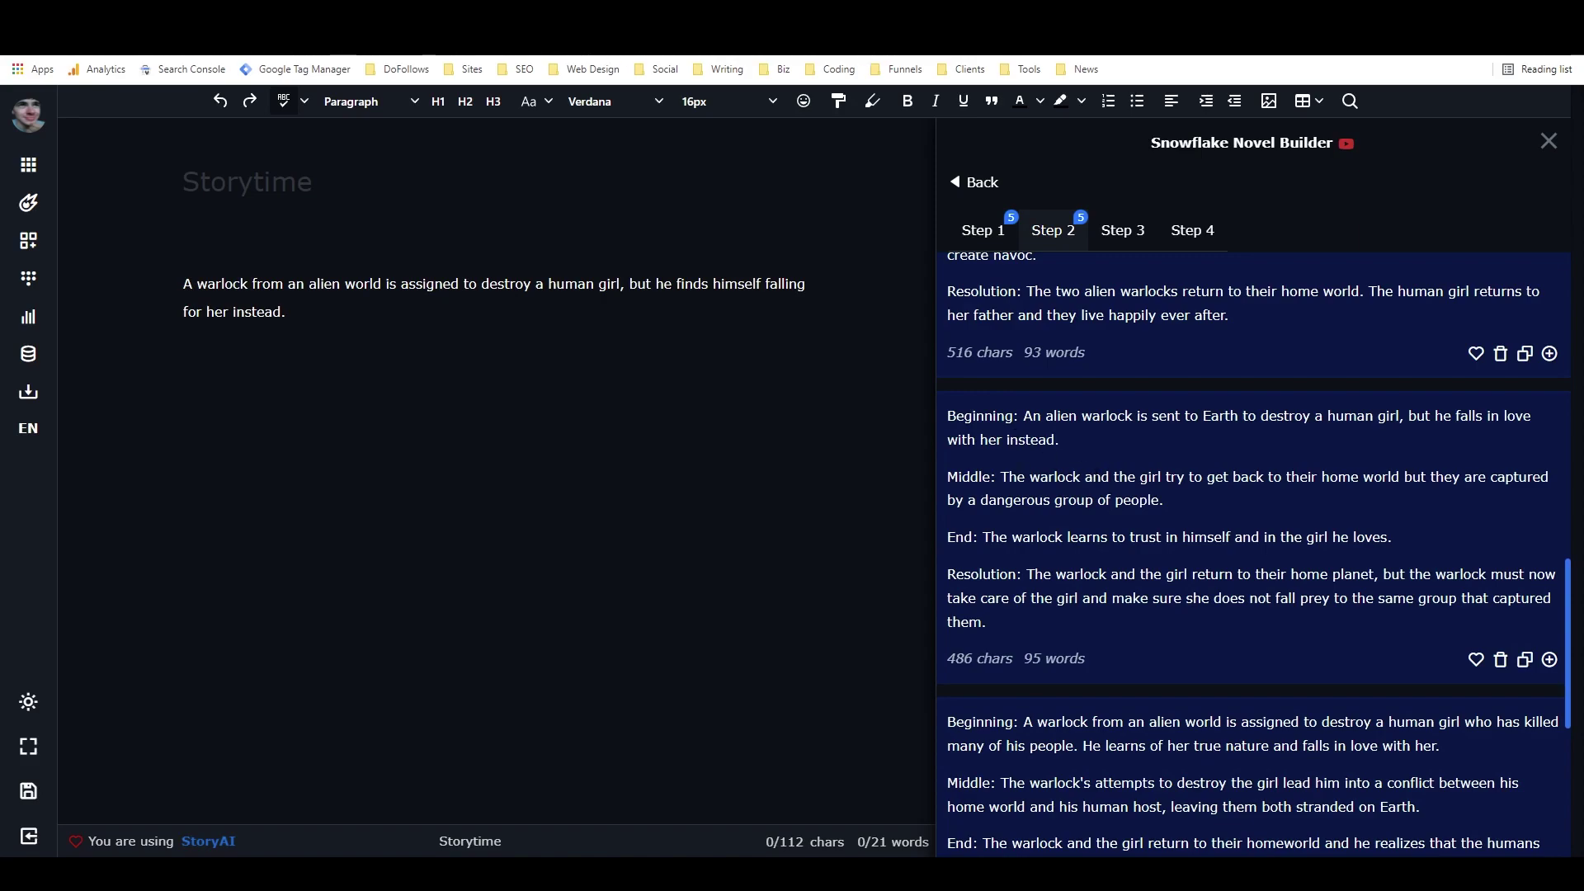
scroll(1141, 469, down, 2)
scroll(1145, 464, down, 3)
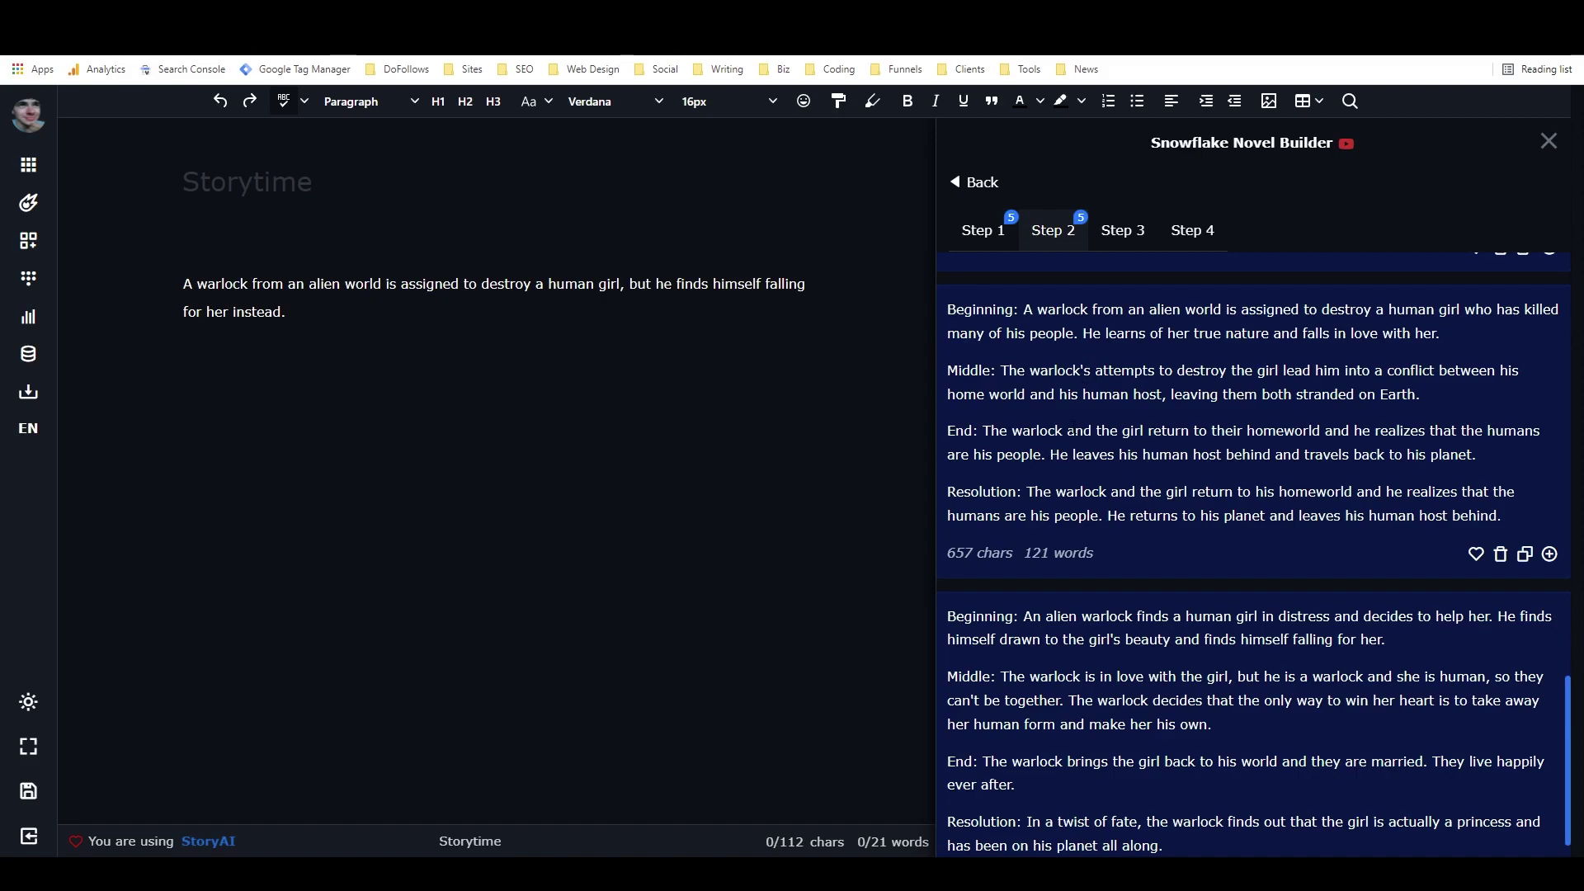
scroll(1167, 493, down, 1)
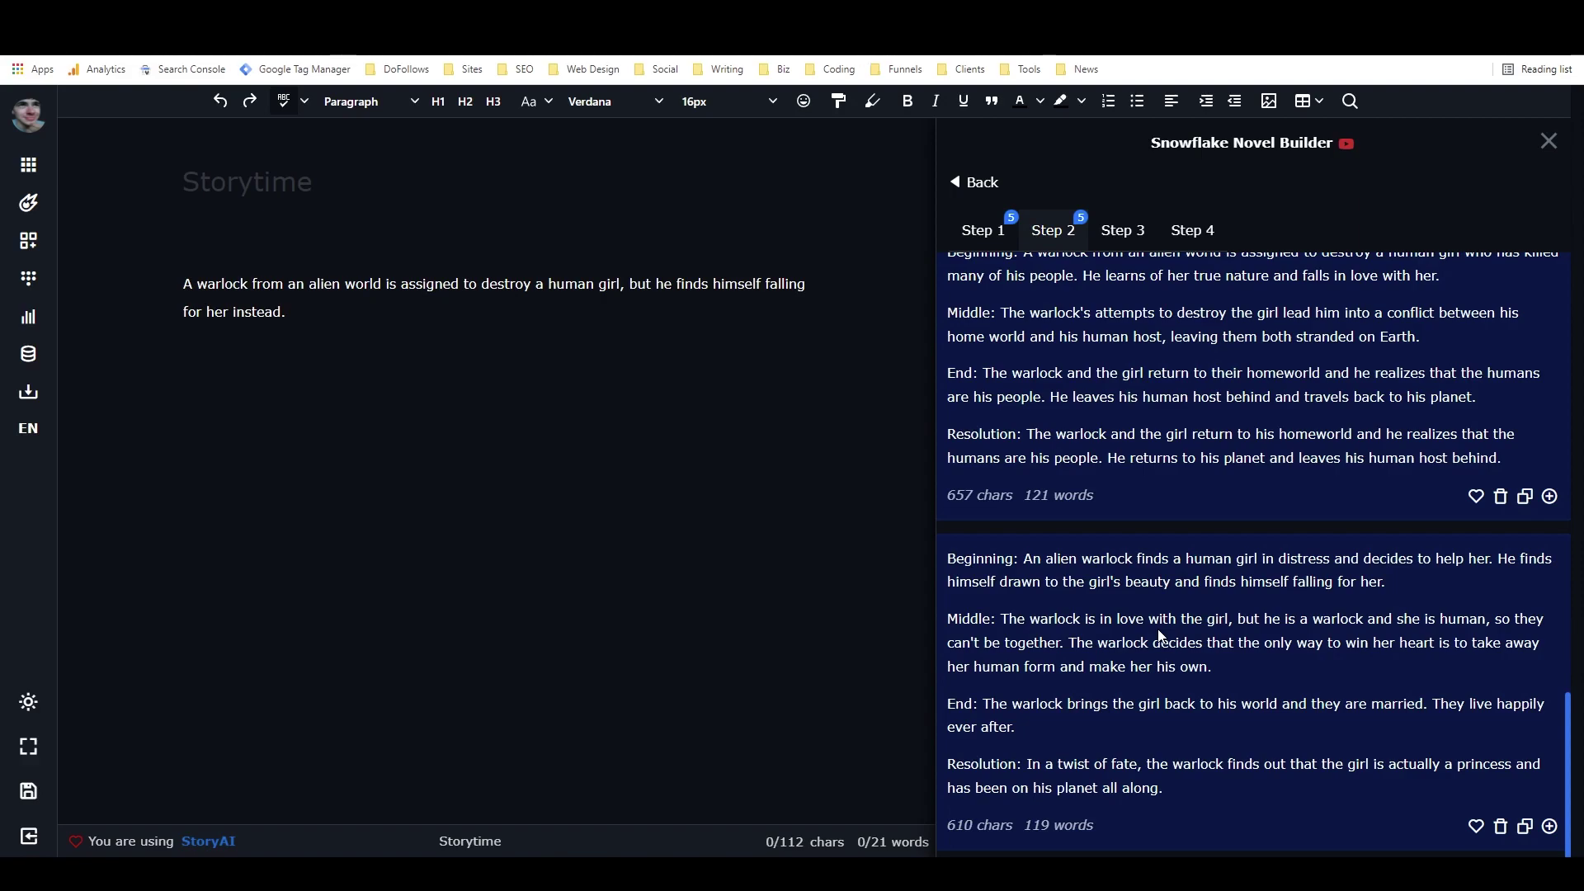
scroll(1192, 633, up, 8)
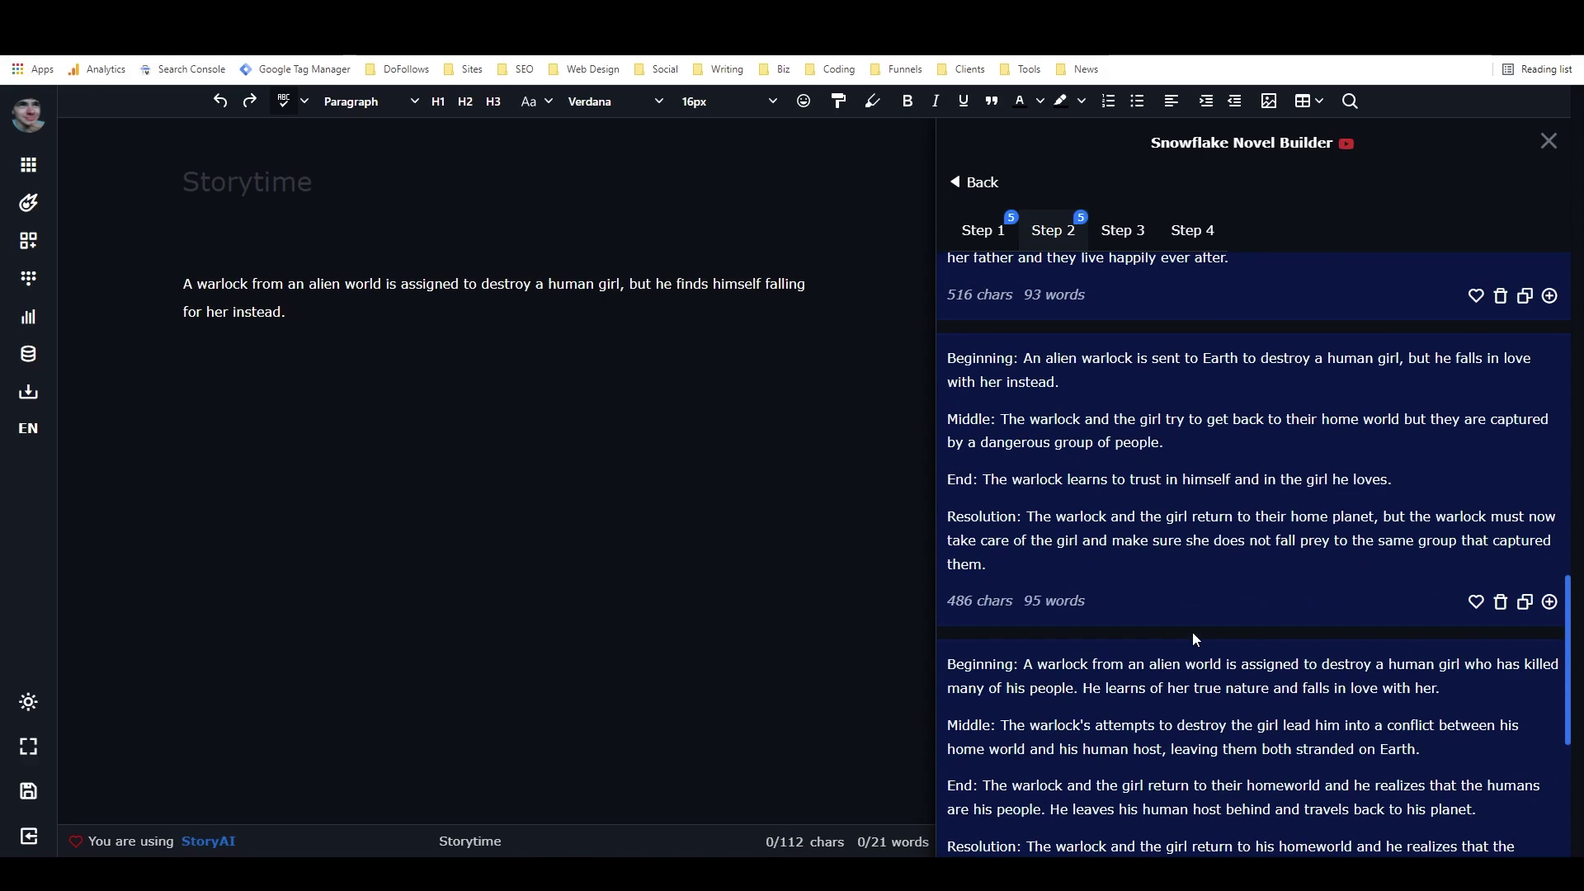
- Insert the first generated plot outline into the document and change its opening to "tasked with taking out a young girl"
scroll(1197, 635, up, 6)
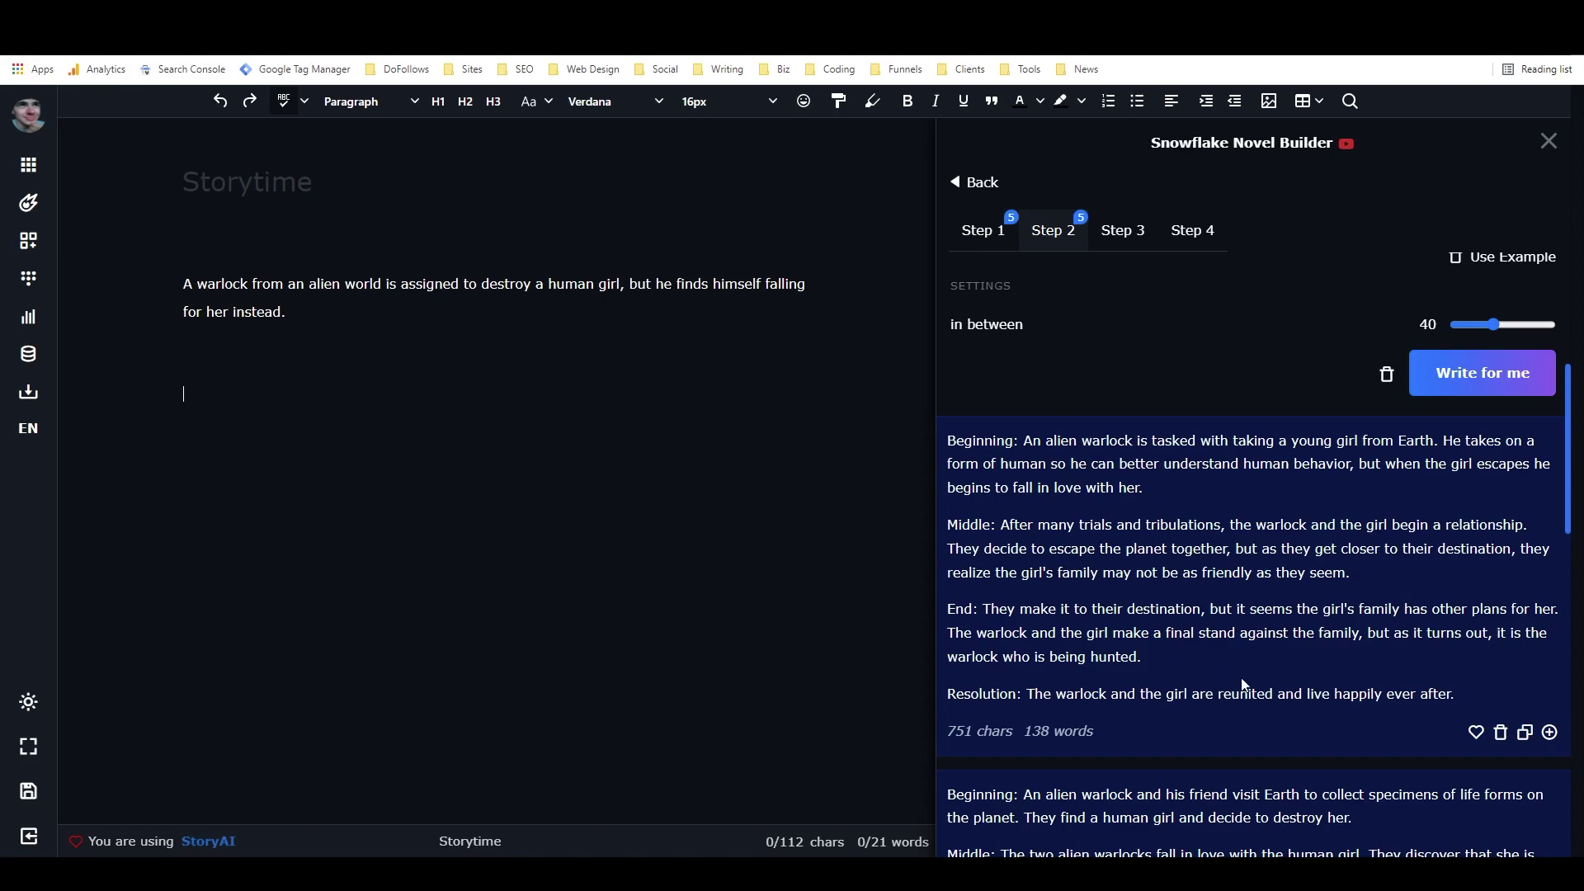
click(1549, 732)
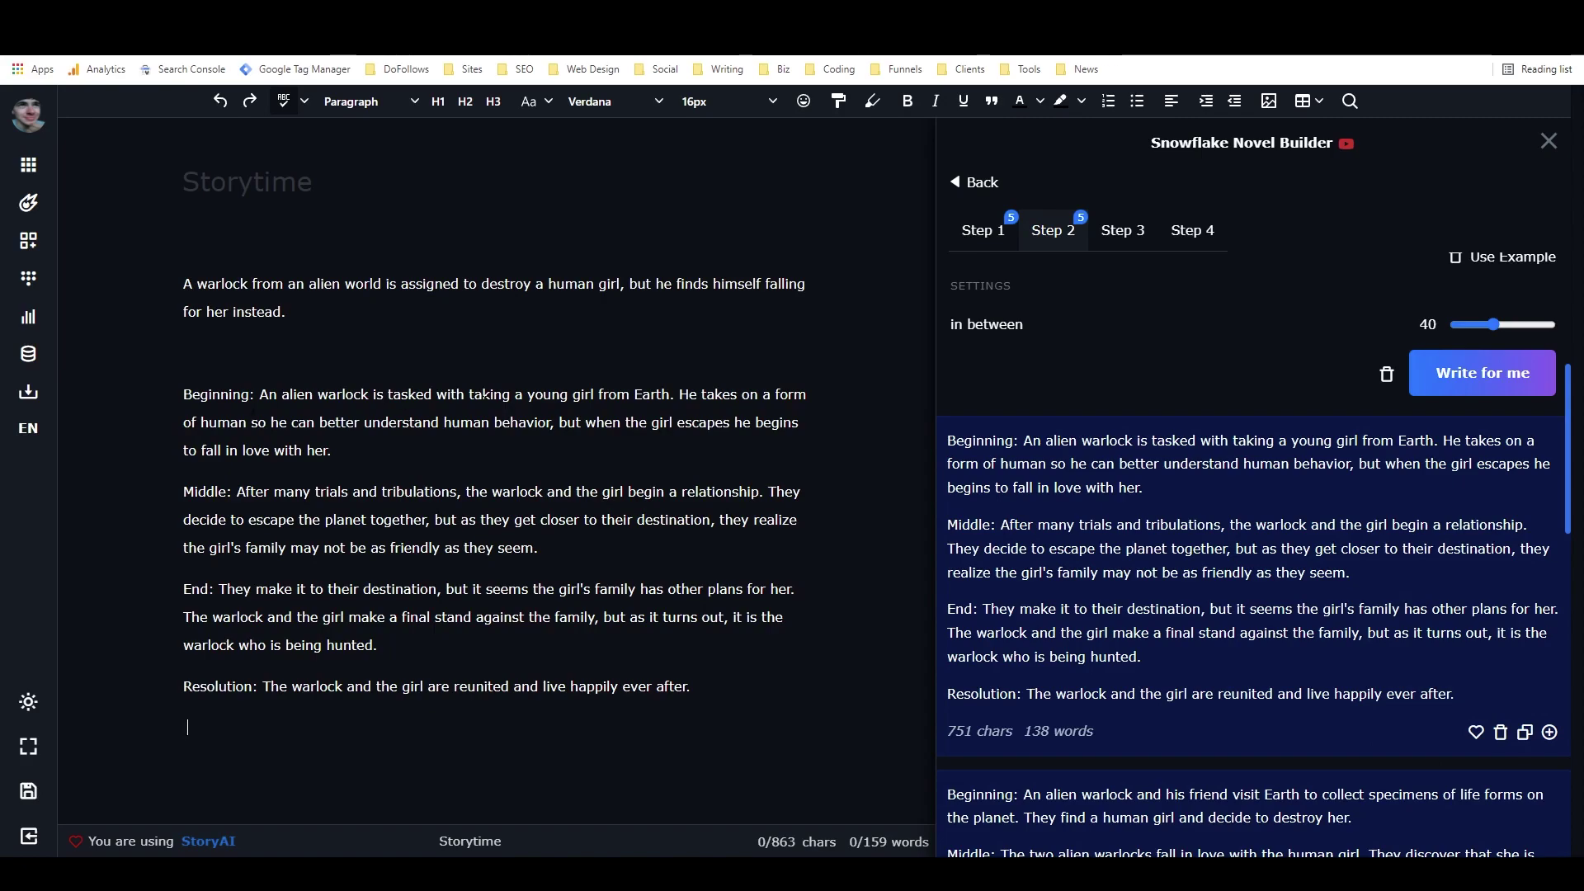
click(511, 394)
text(out)
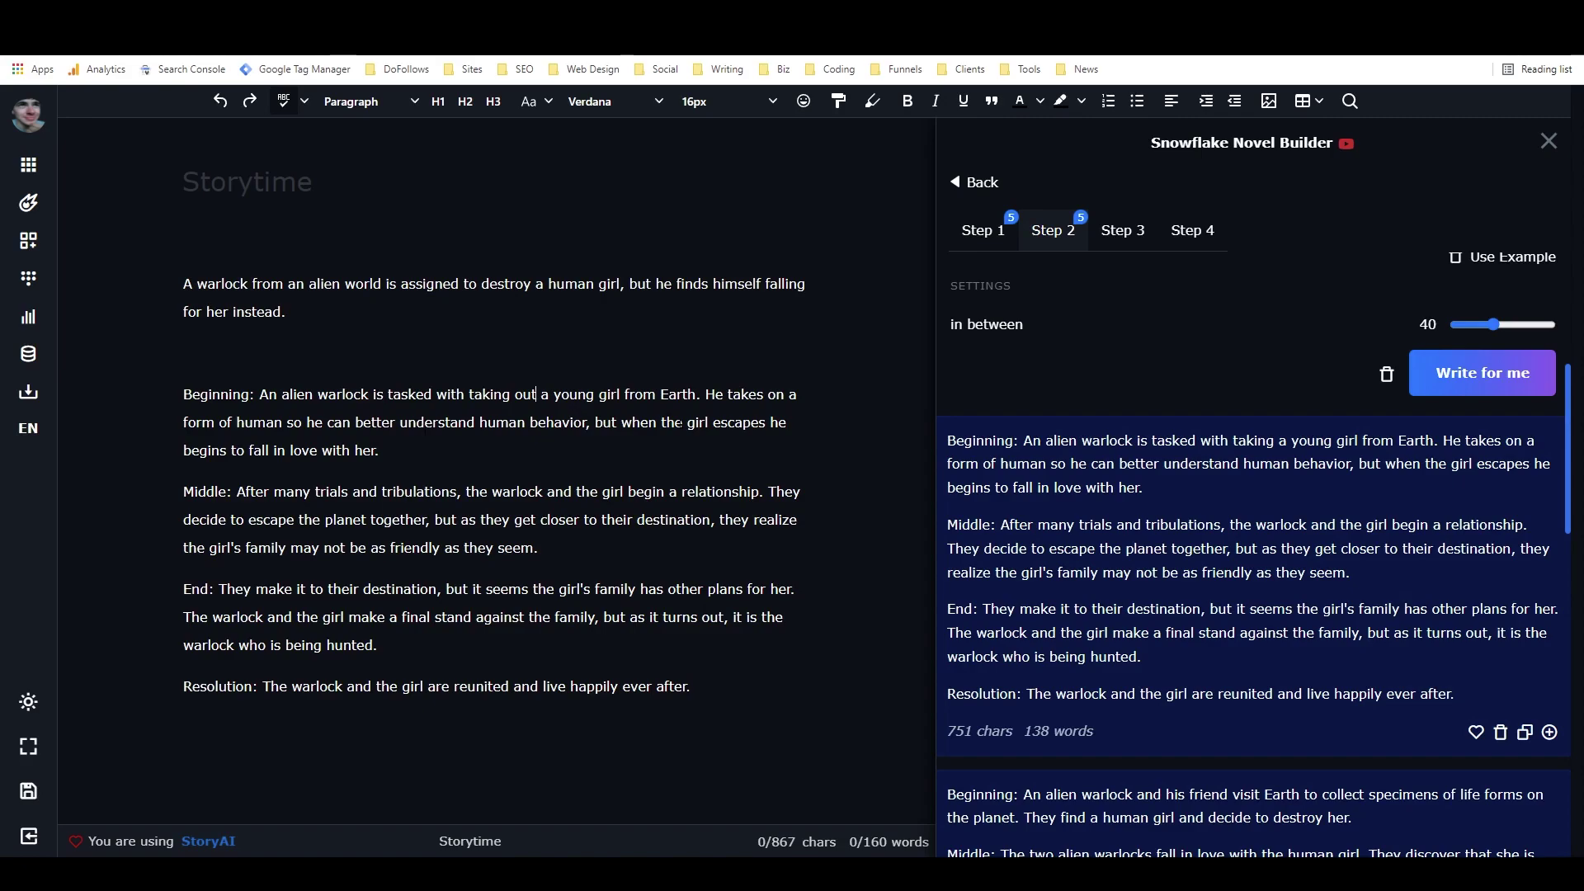
- In the Beginning paragraph of the document, replace "the girl escapes" with "he meets the woman"
drag(658, 422, 766, 422)
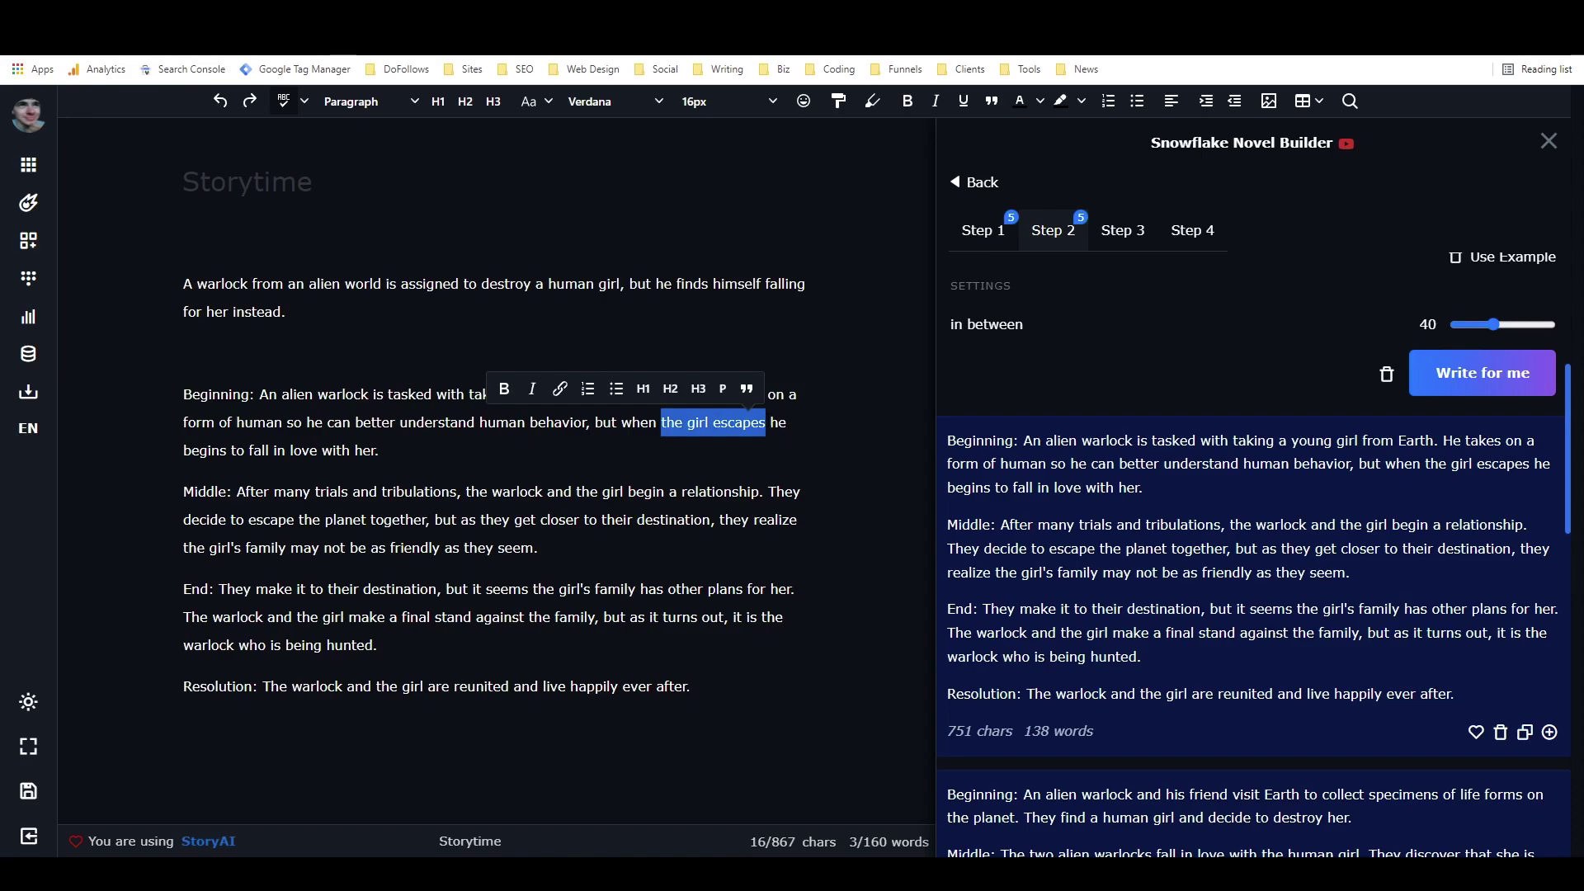
text(he mee)
text(ts teh girl)
key(BackSpace)
key(BackSpace)
key(BackSpace)
key(BackSpace)
key(BackSpace)
key(BackSpace)
key(BackSpace)
text(he woman)
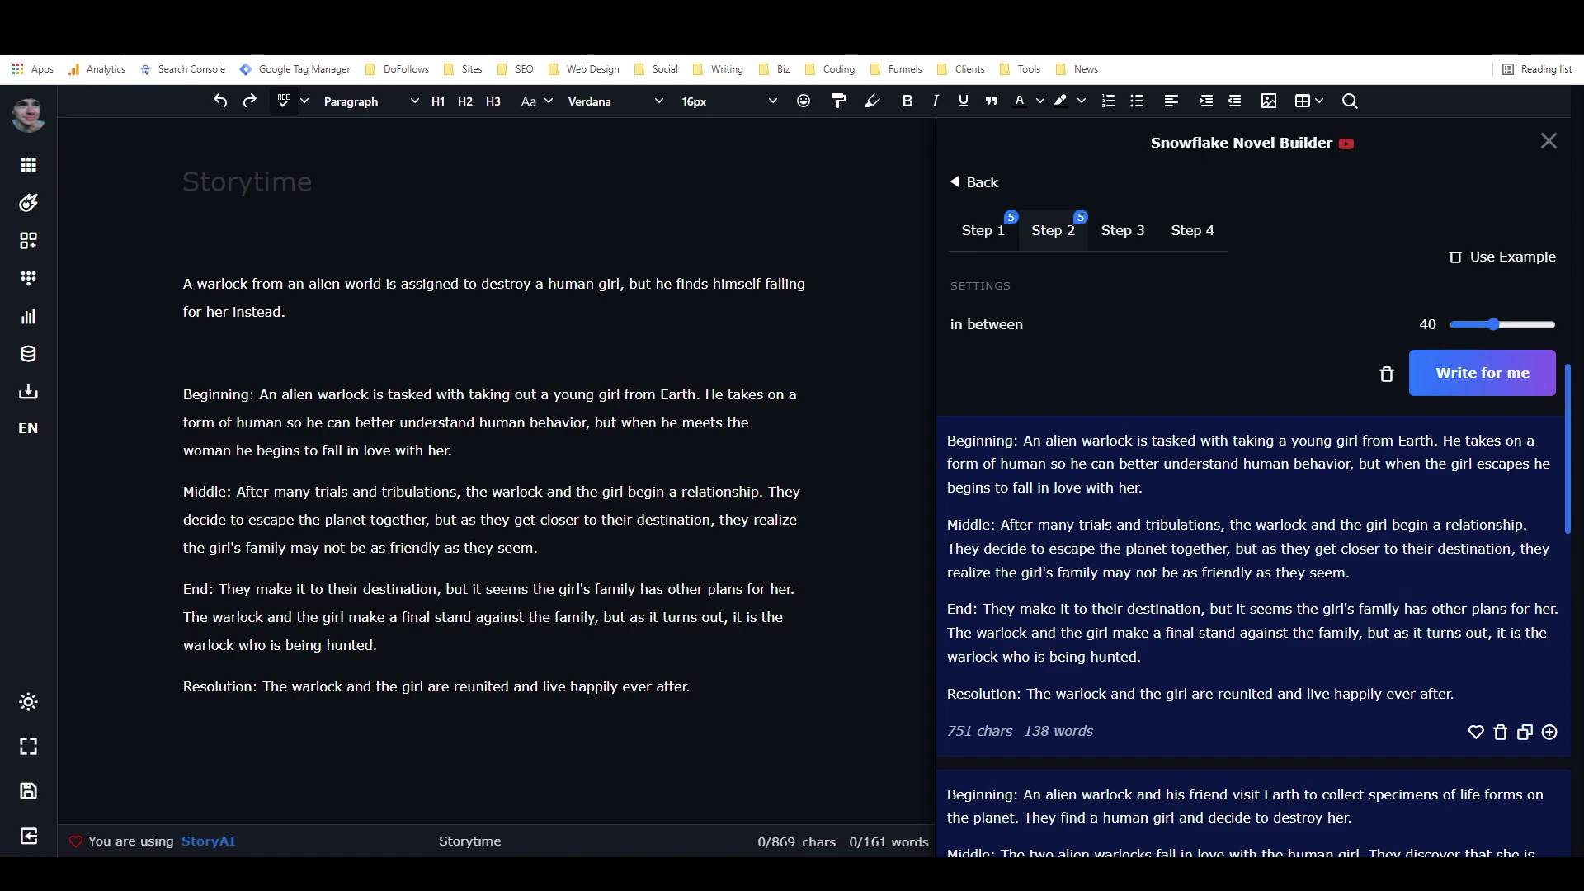
- Replace the story outline in the Character Extractor with the revised plot outline from the document and generate character descriptions
drag(716, 685, 139, 404)
key(ctrl+c)
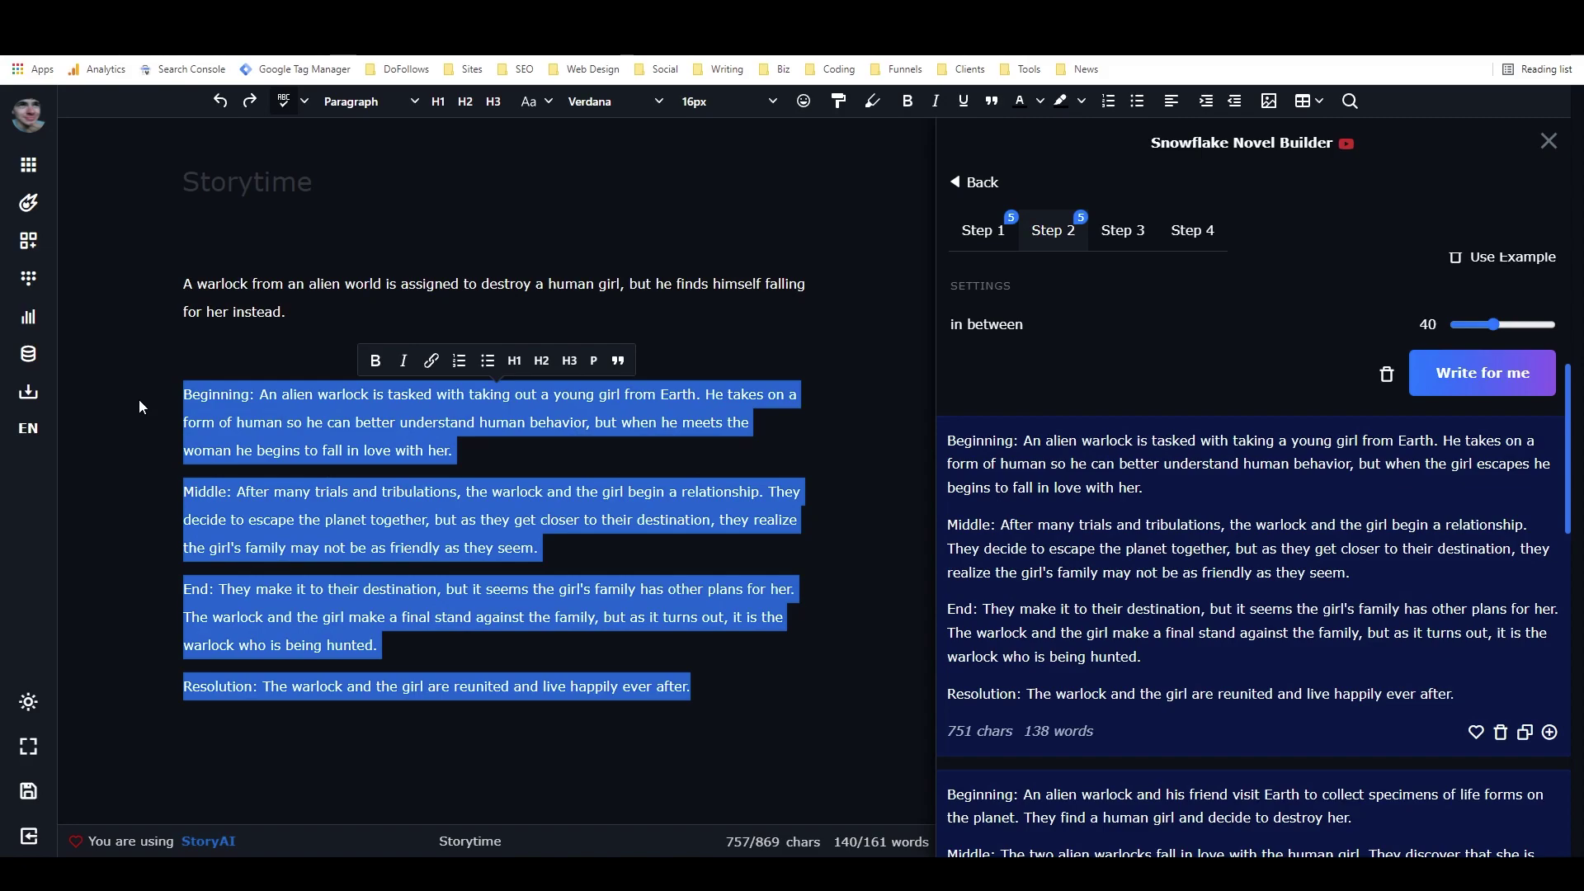
click(330, 492)
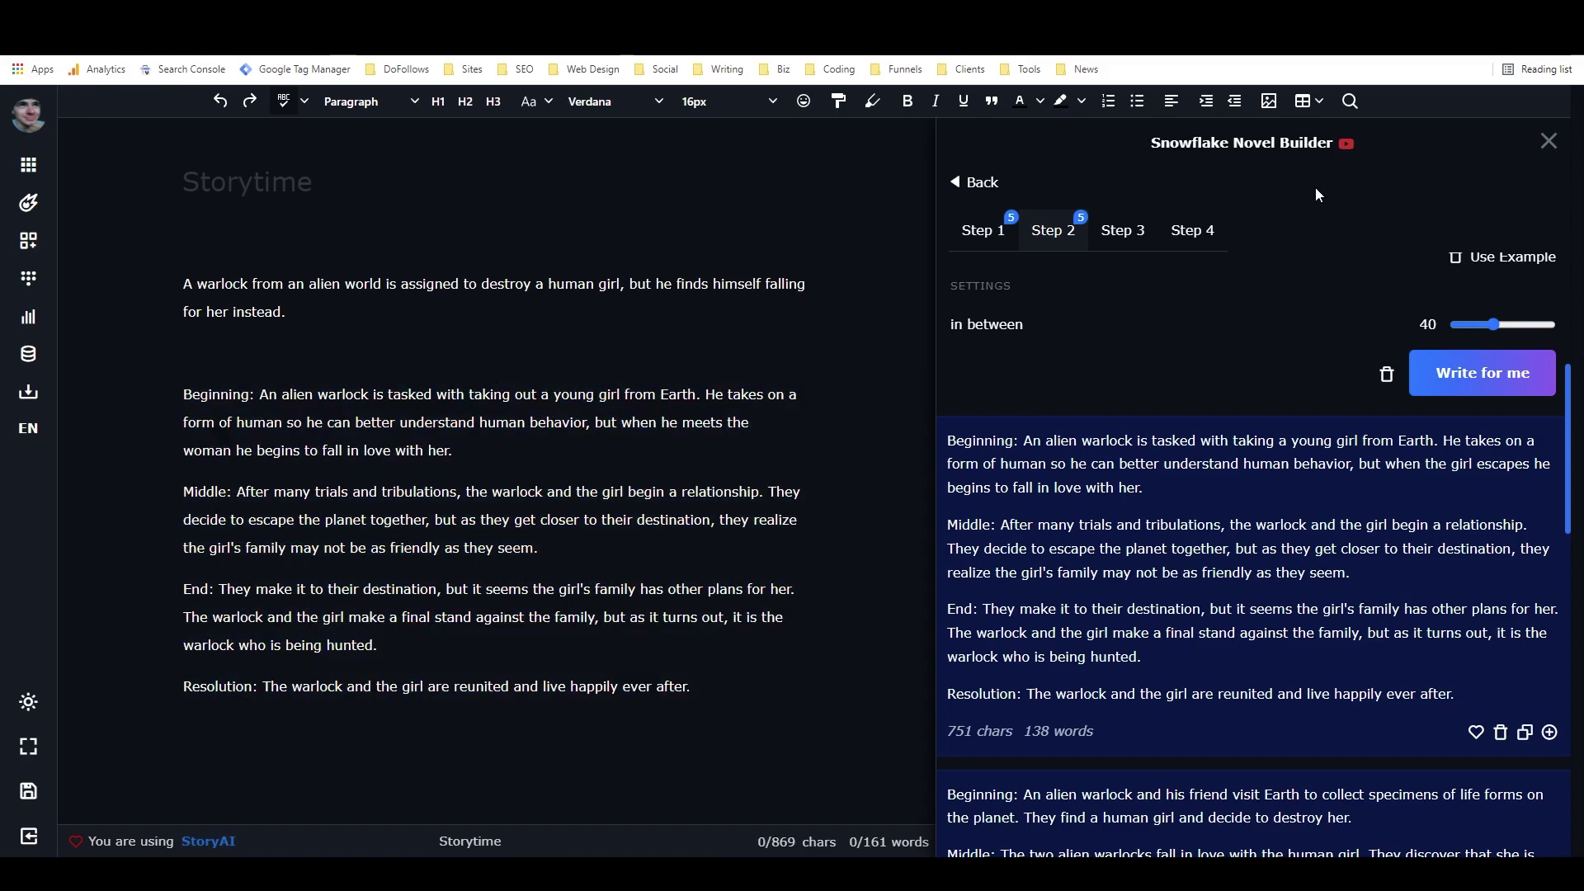
click(1120, 231)
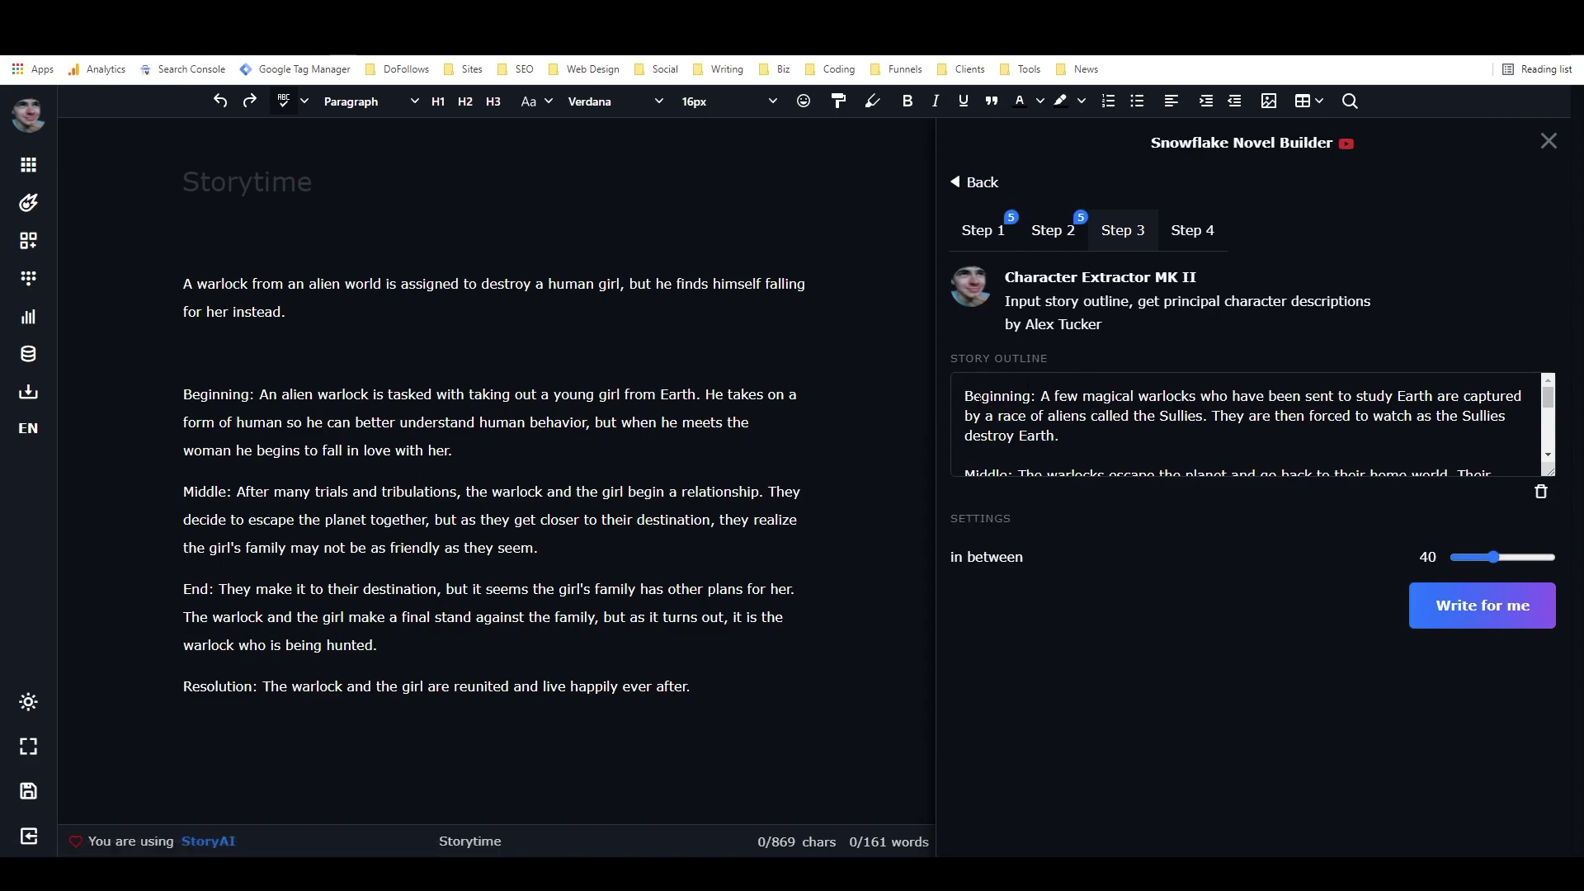
click(981, 395)
key(ctrl+a)
key(ctrl+v)
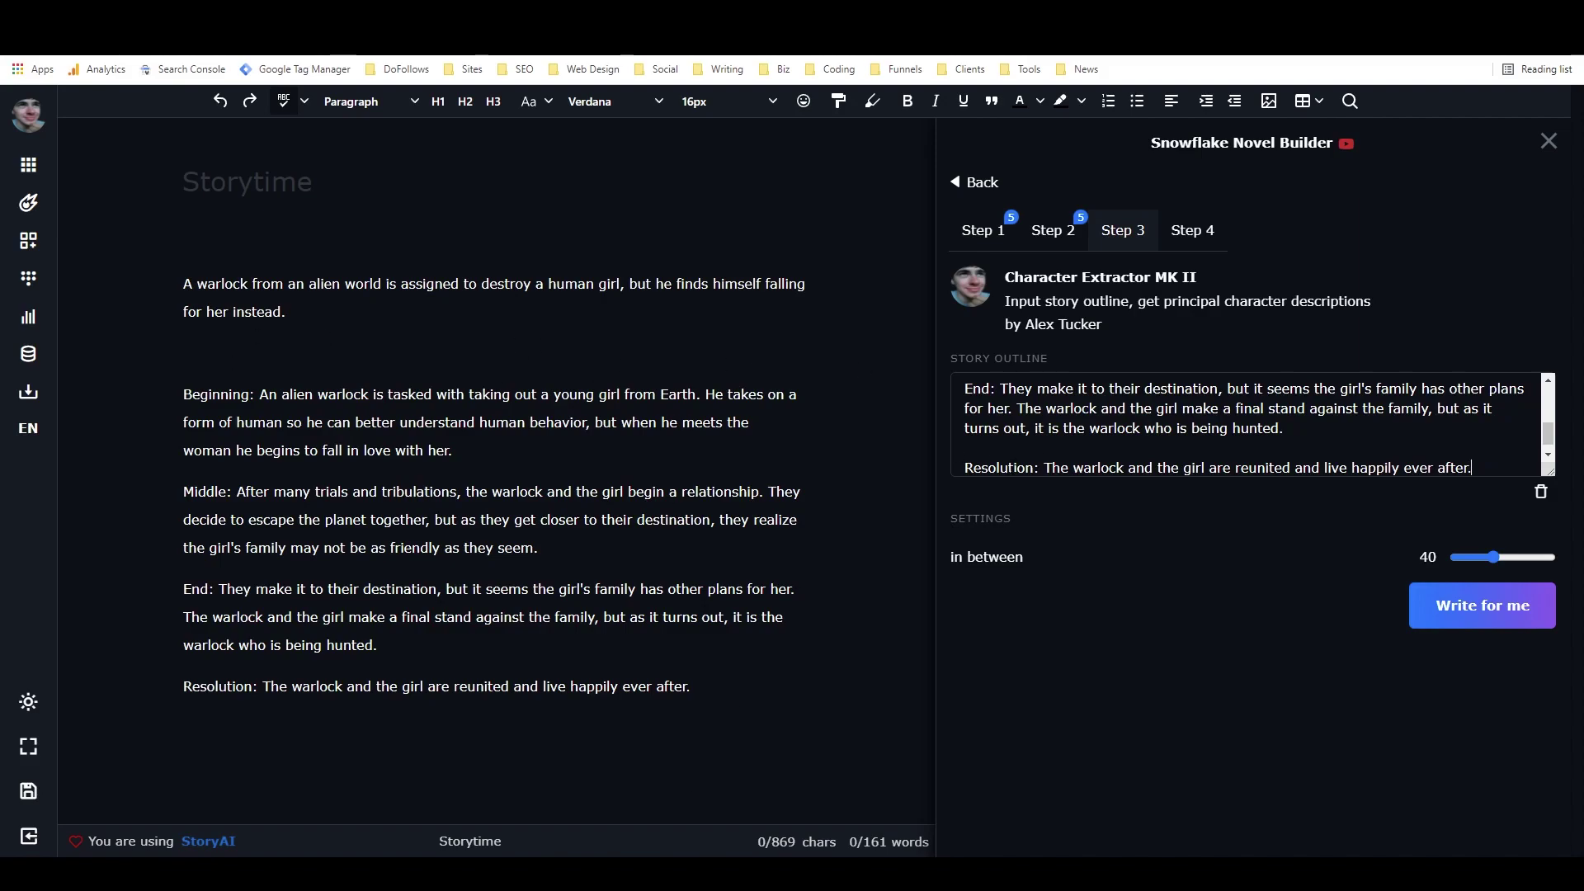
click(1498, 609)
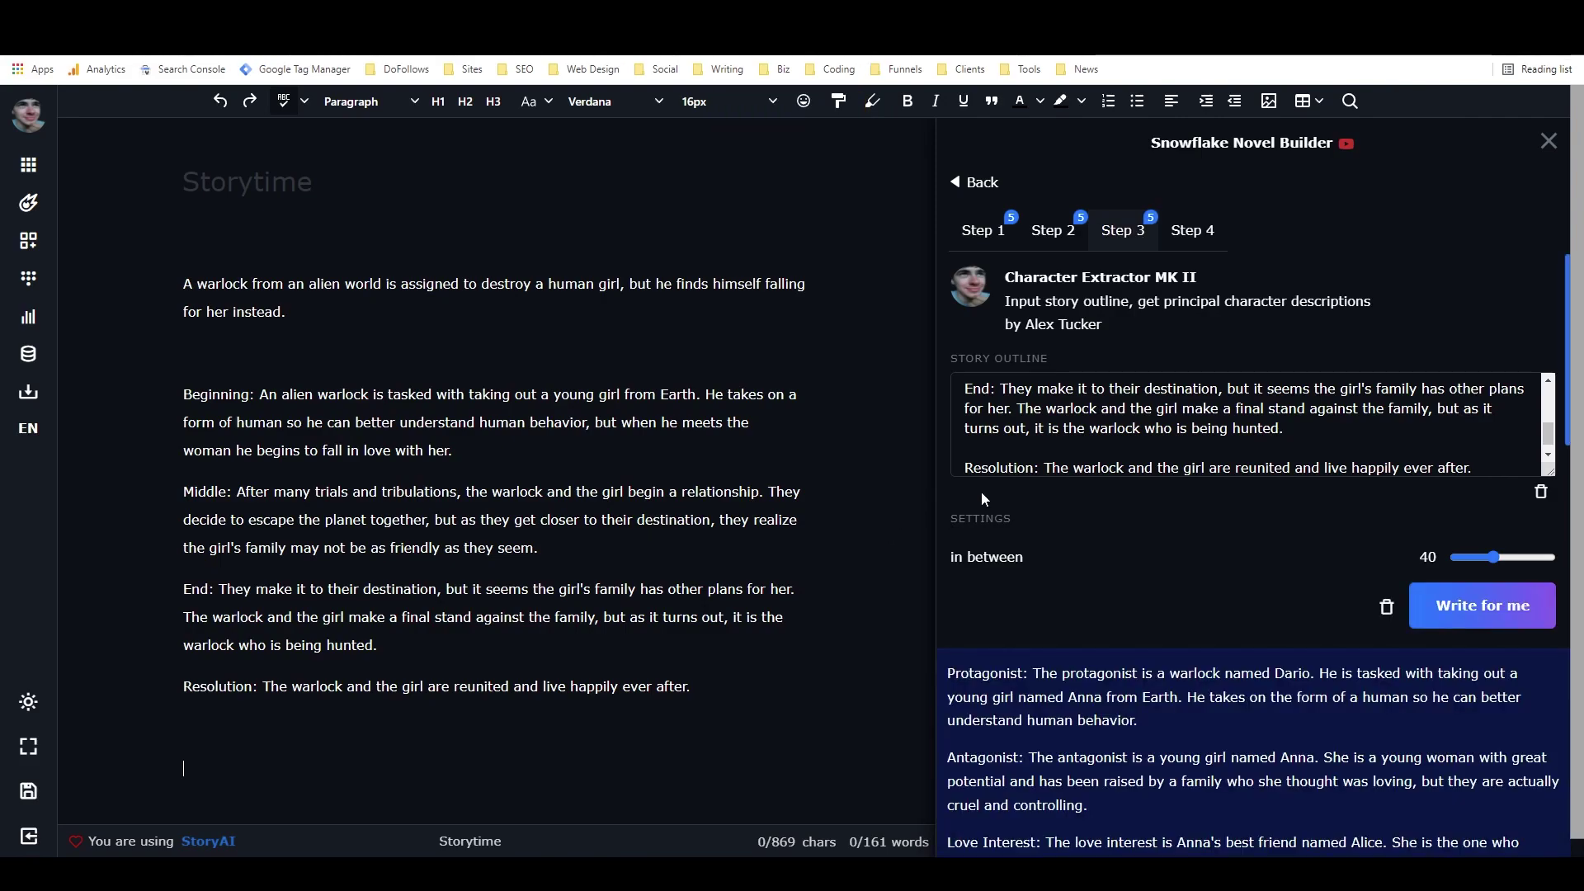
- Read through the generated character sets, comparing the protagonist, antagonist, love interest and foil of each
scroll(983, 488, down, 2)
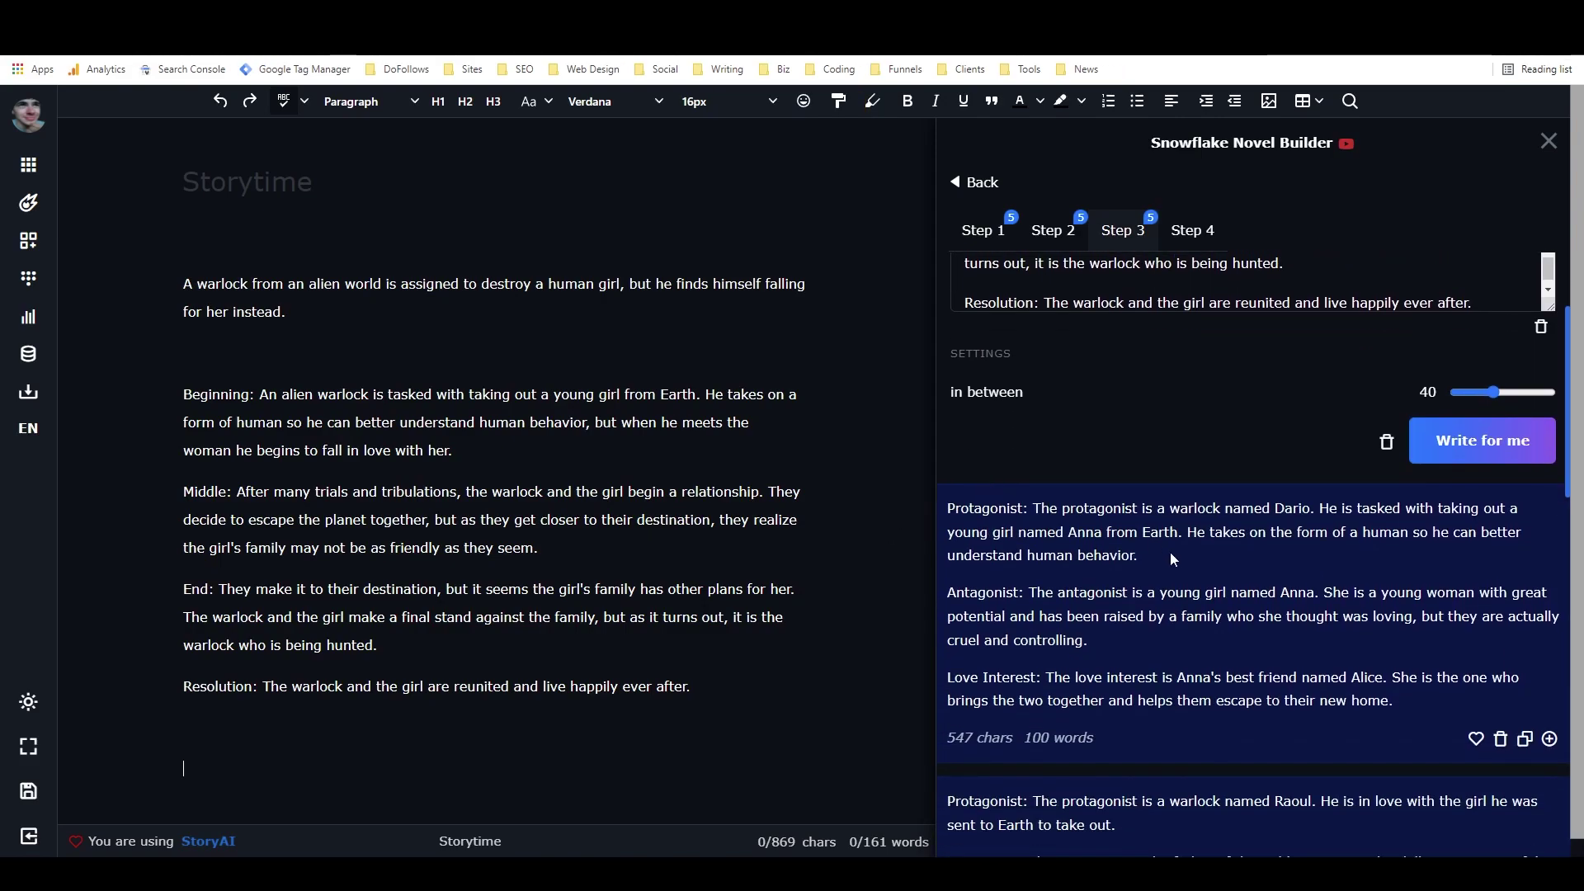
scroll(1175, 558, up, 1)
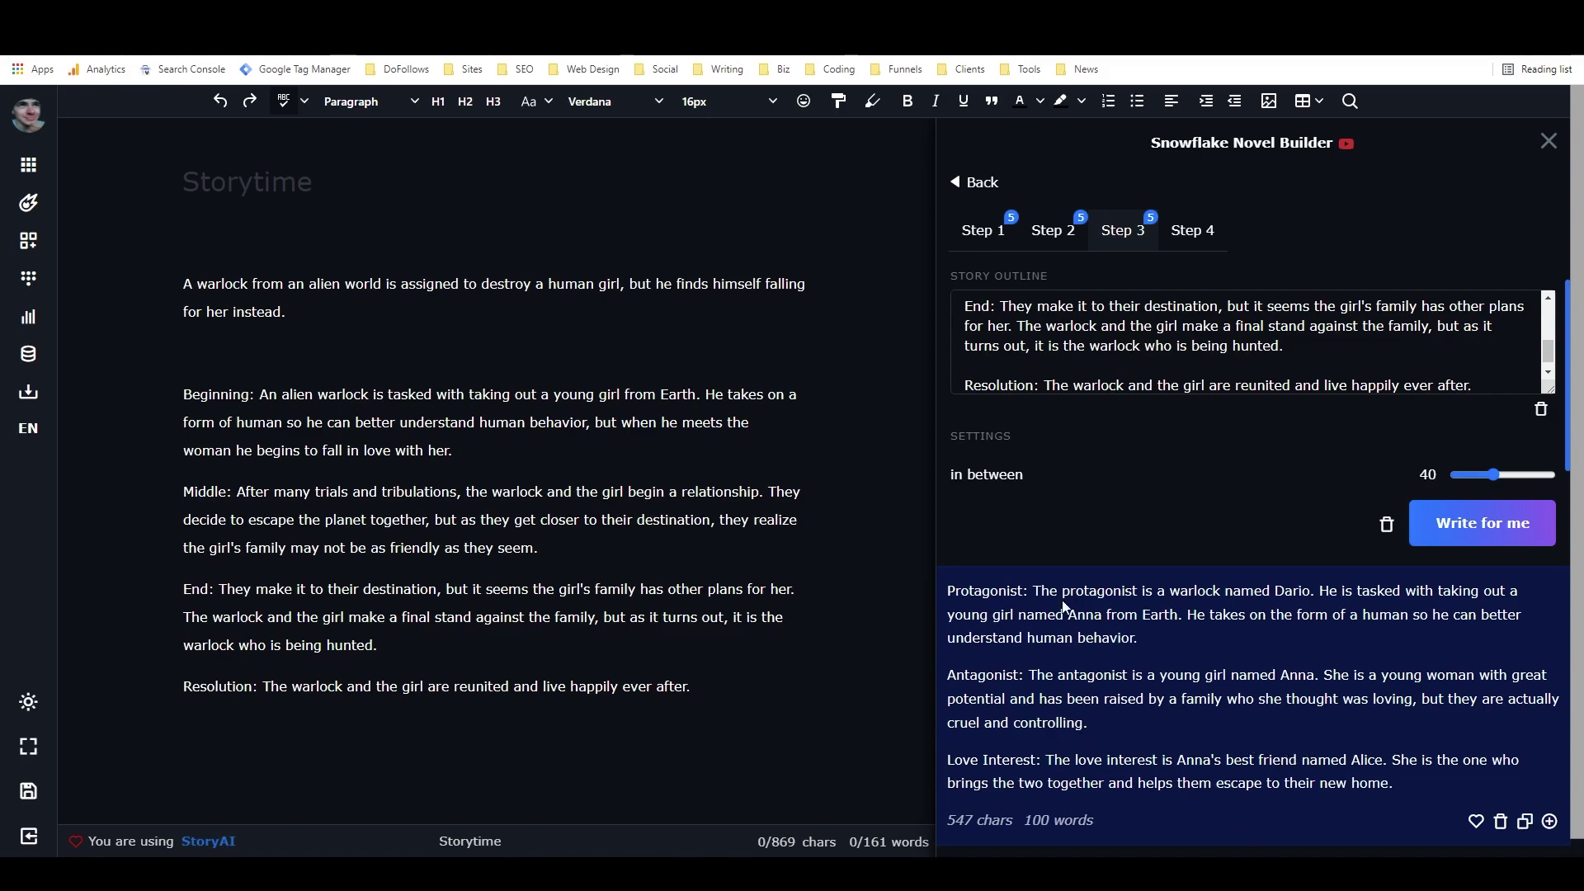
scroll(1183, 637, down, 2)
scroll(1184, 637, down, 3)
scroll(1186, 639, up, 2)
scroll(1186, 642, down, 1)
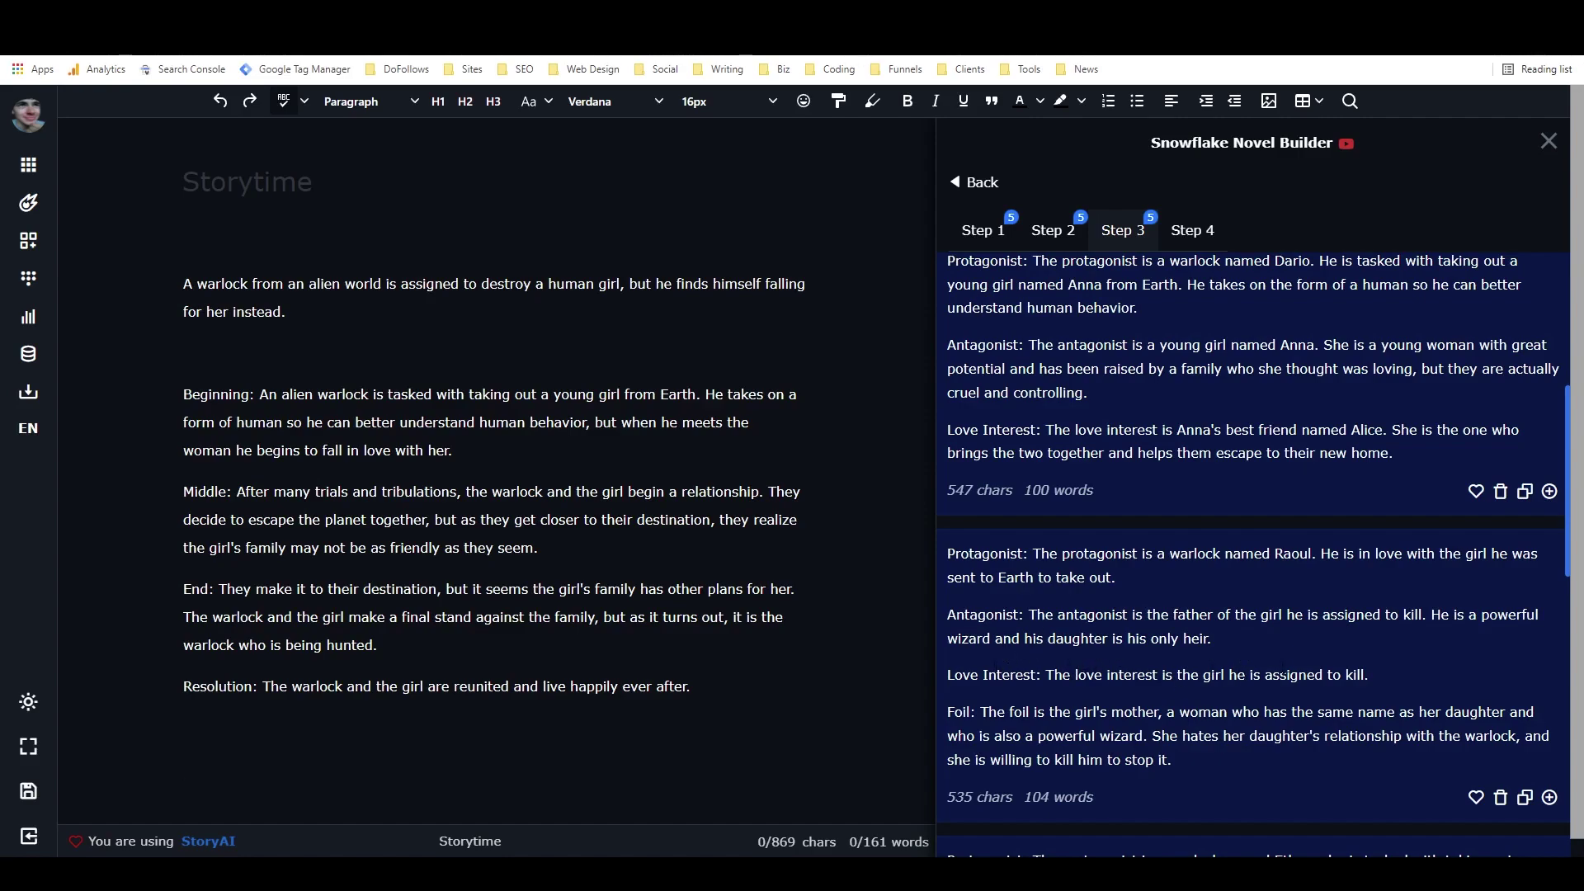
scroll(1241, 640, down, 4)
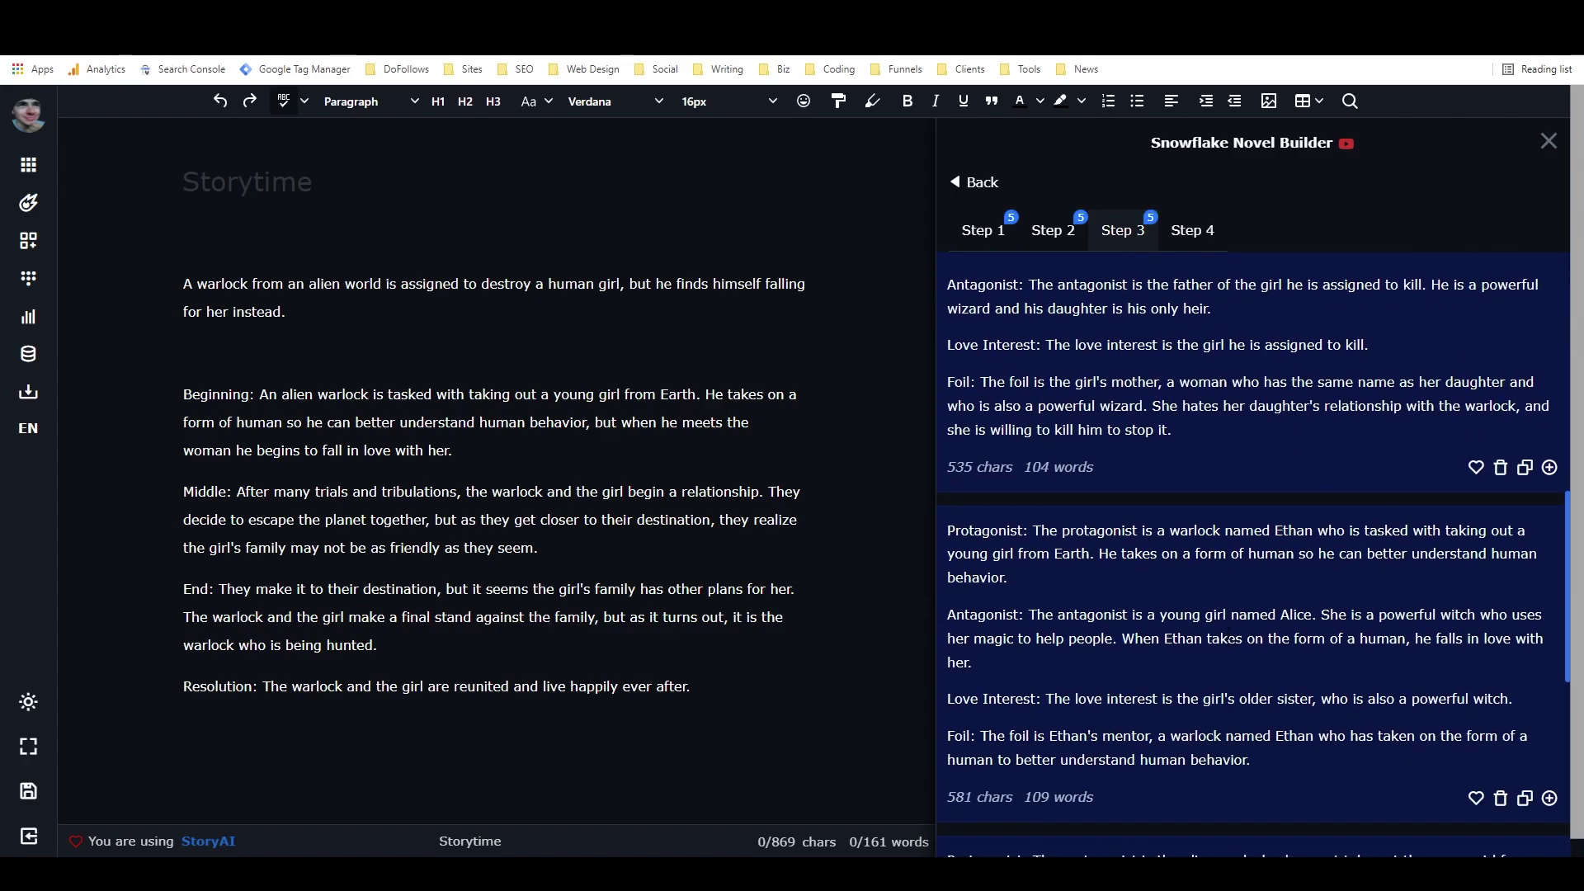
scroll(1229, 631, up, 2)
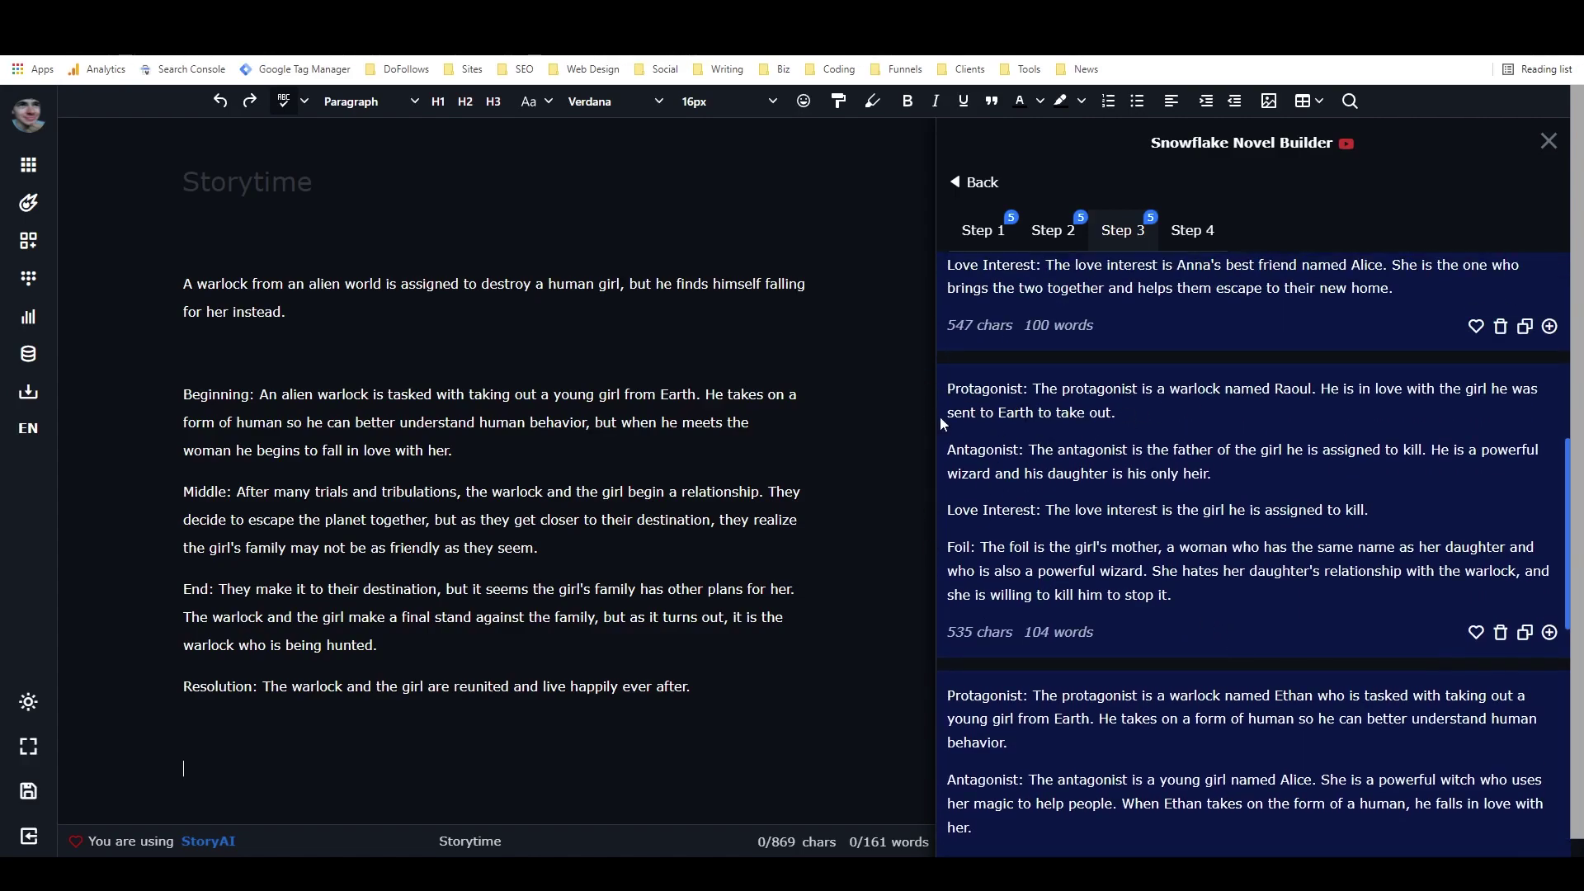
scroll(1062, 491, down, 1)
scroll(1061, 491, down, 2)
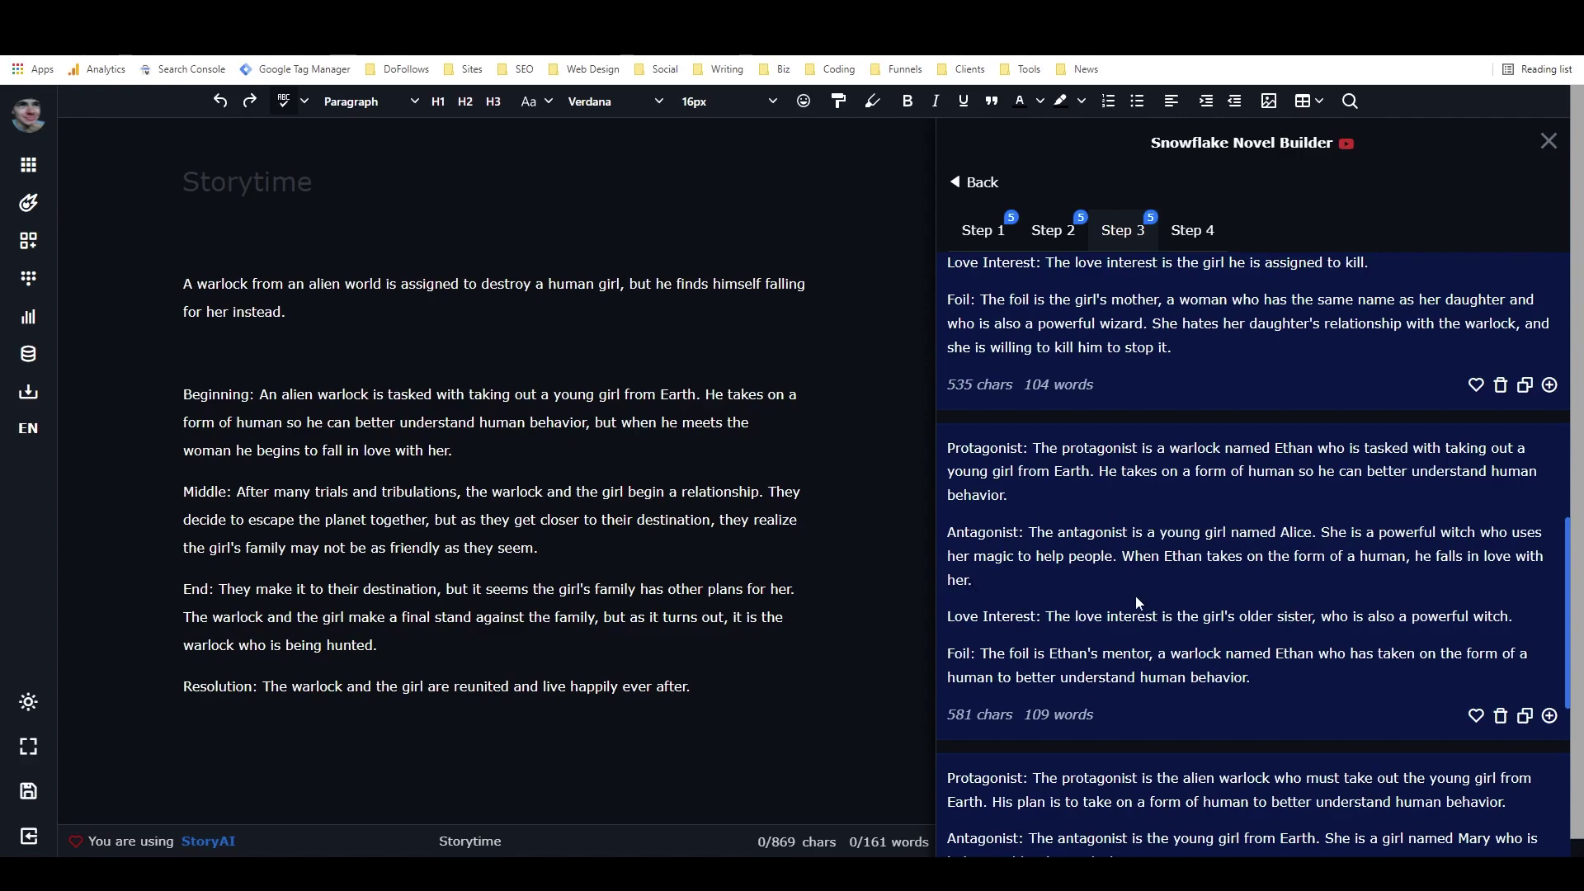
scroll(1299, 533, down, 2)
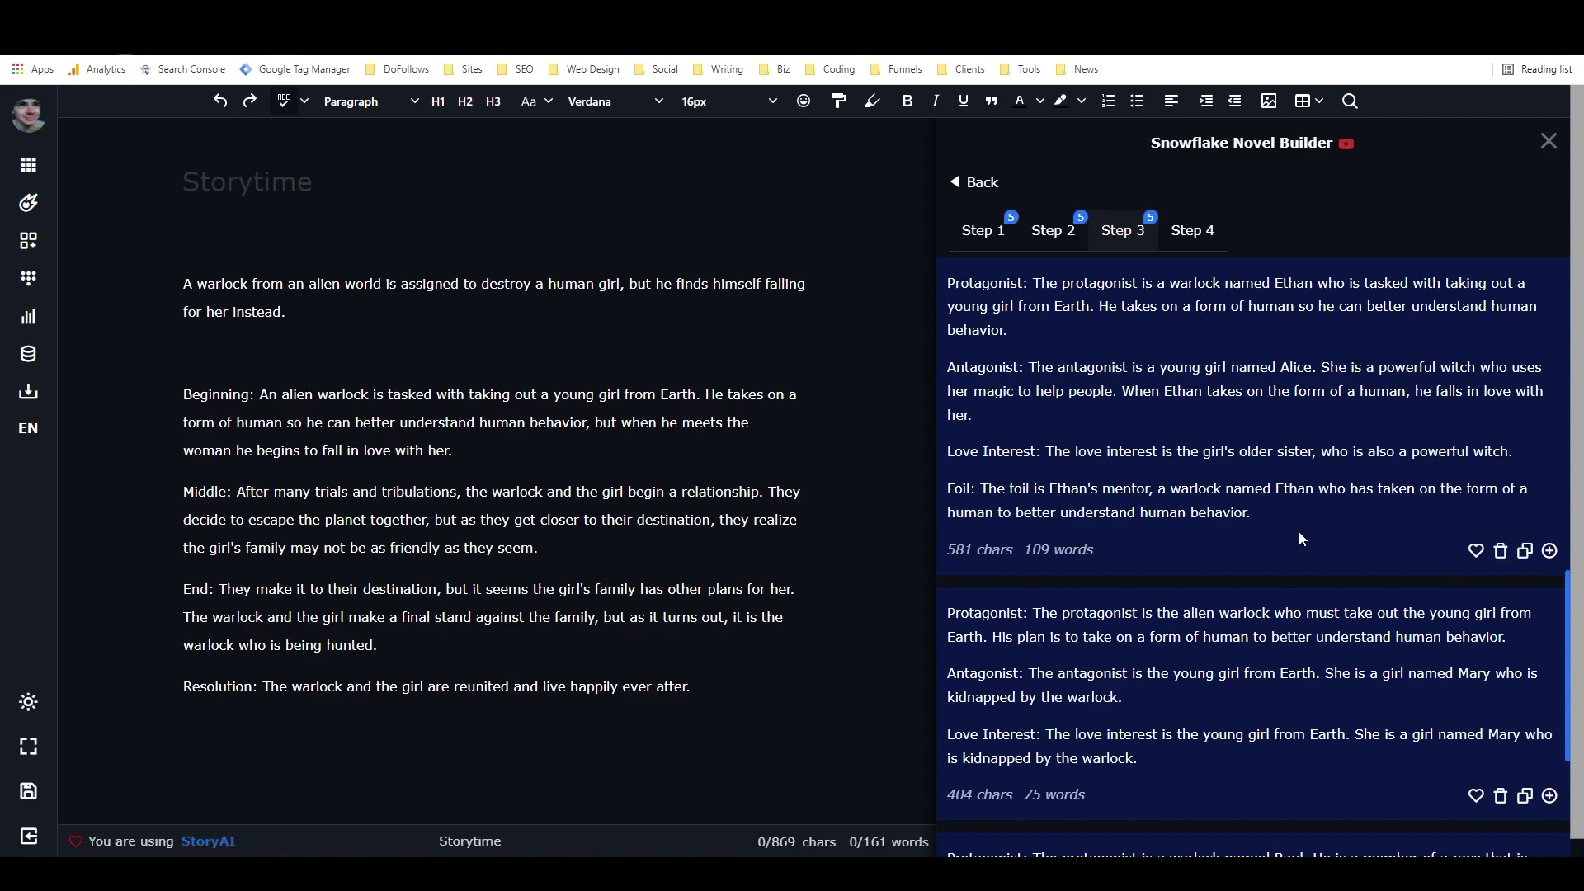
scroll(1300, 533, down, 2)
scroll(1300, 533, down, 2)
scroll(1300, 533, up, 2)
scroll(1092, 626, up, 10)
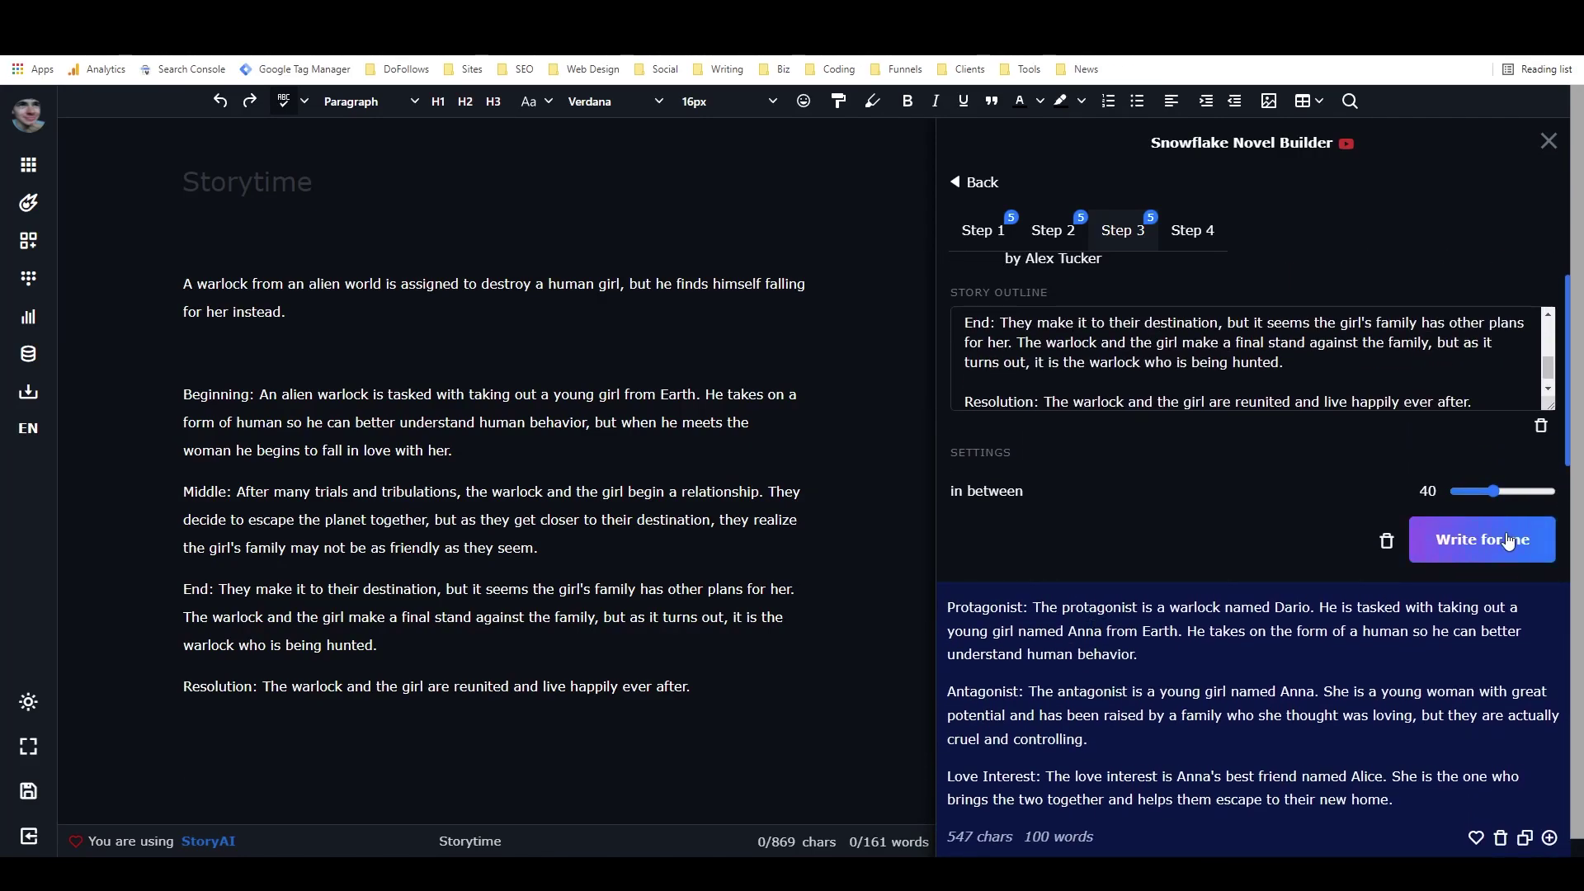
- Generate another batch of character descriptions from the same story outline
click(1507, 540)
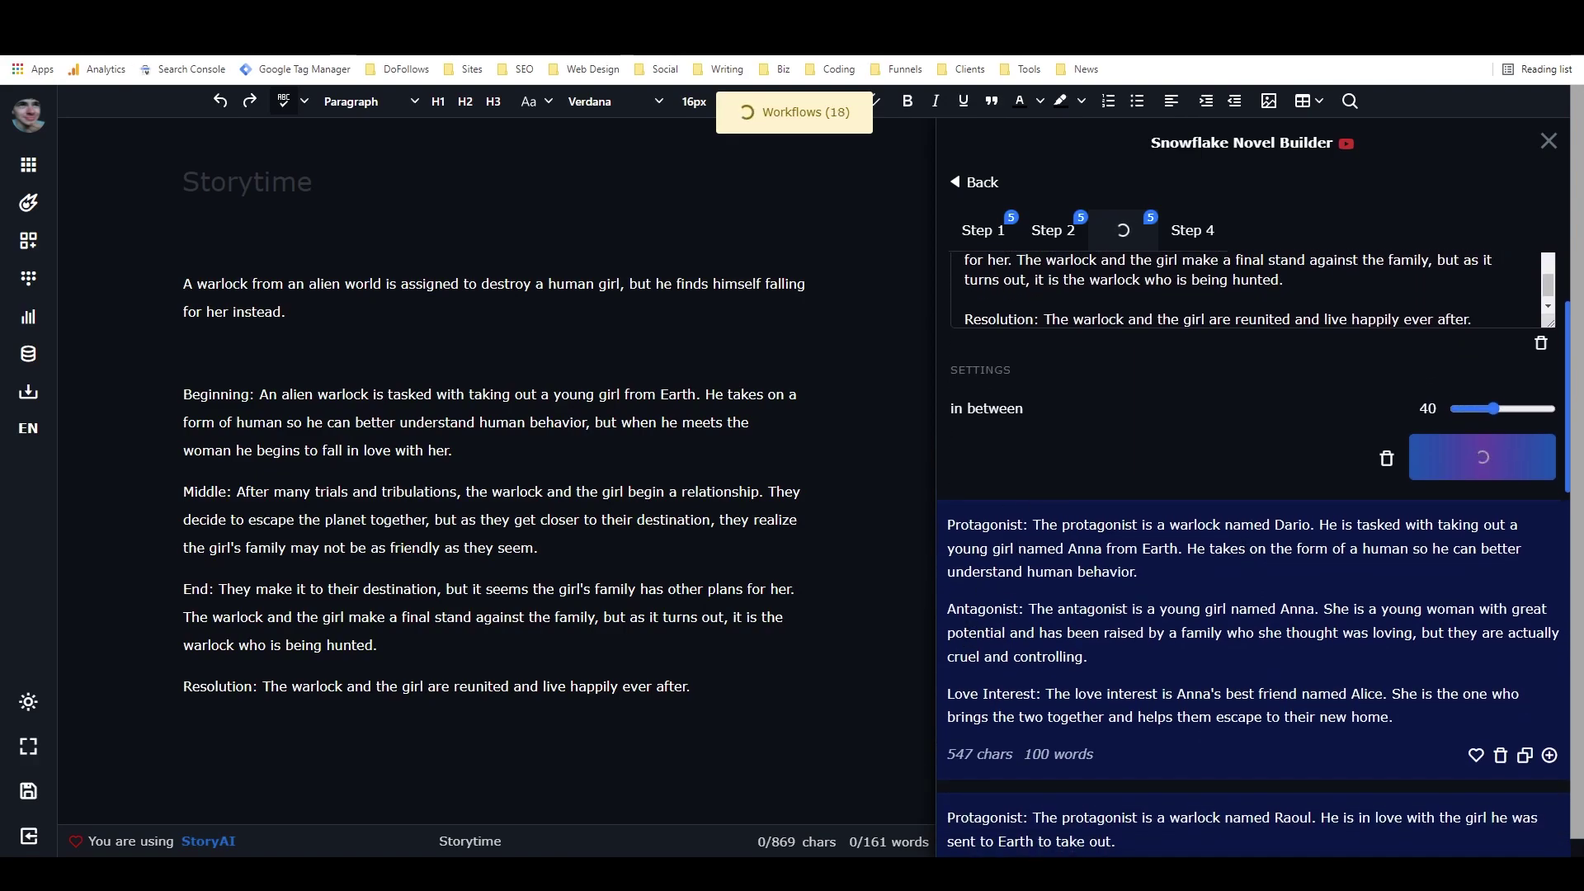
scroll(1047, 597, down, 4)
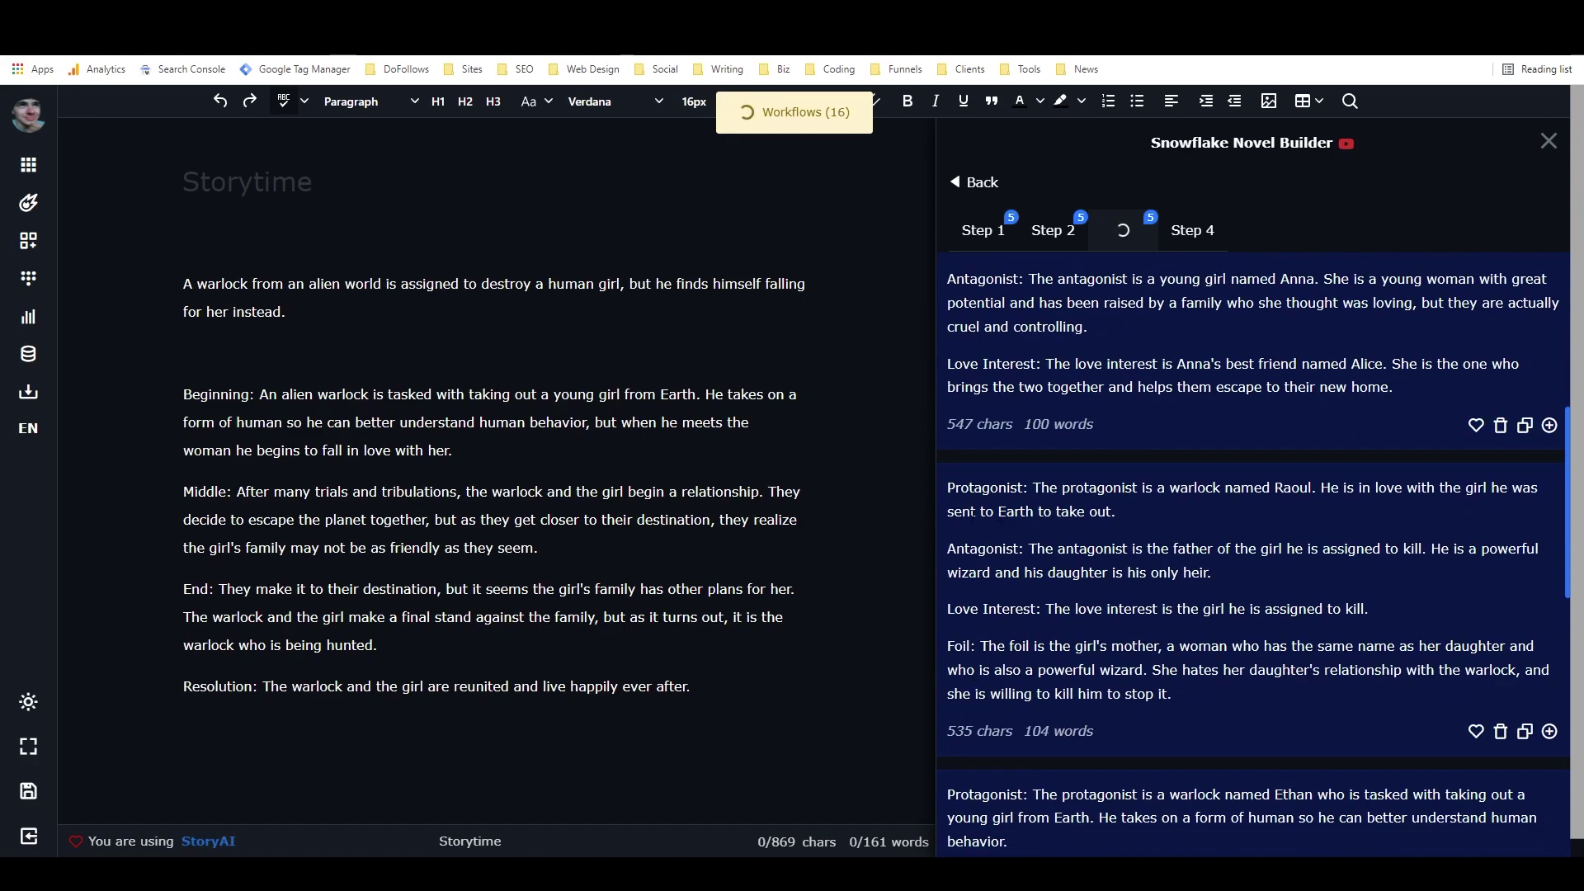
scroll(977, 577, up, 6)
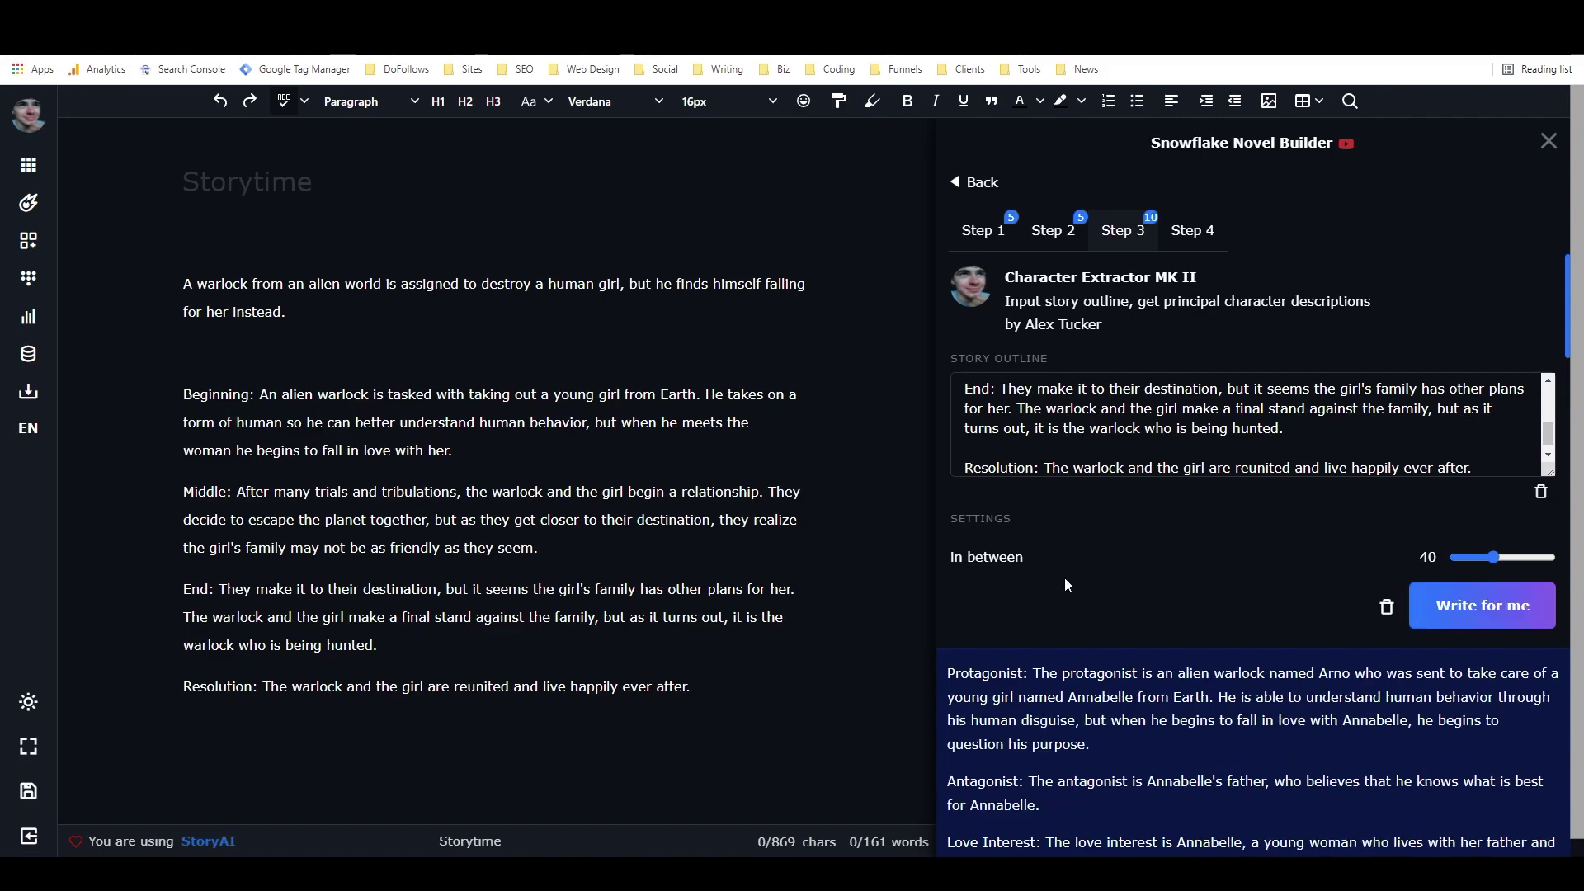
- Insert the first set of the new character descriptions, the one with side characters, below the plot outline in the document
scroll(1169, 582, down, 2)
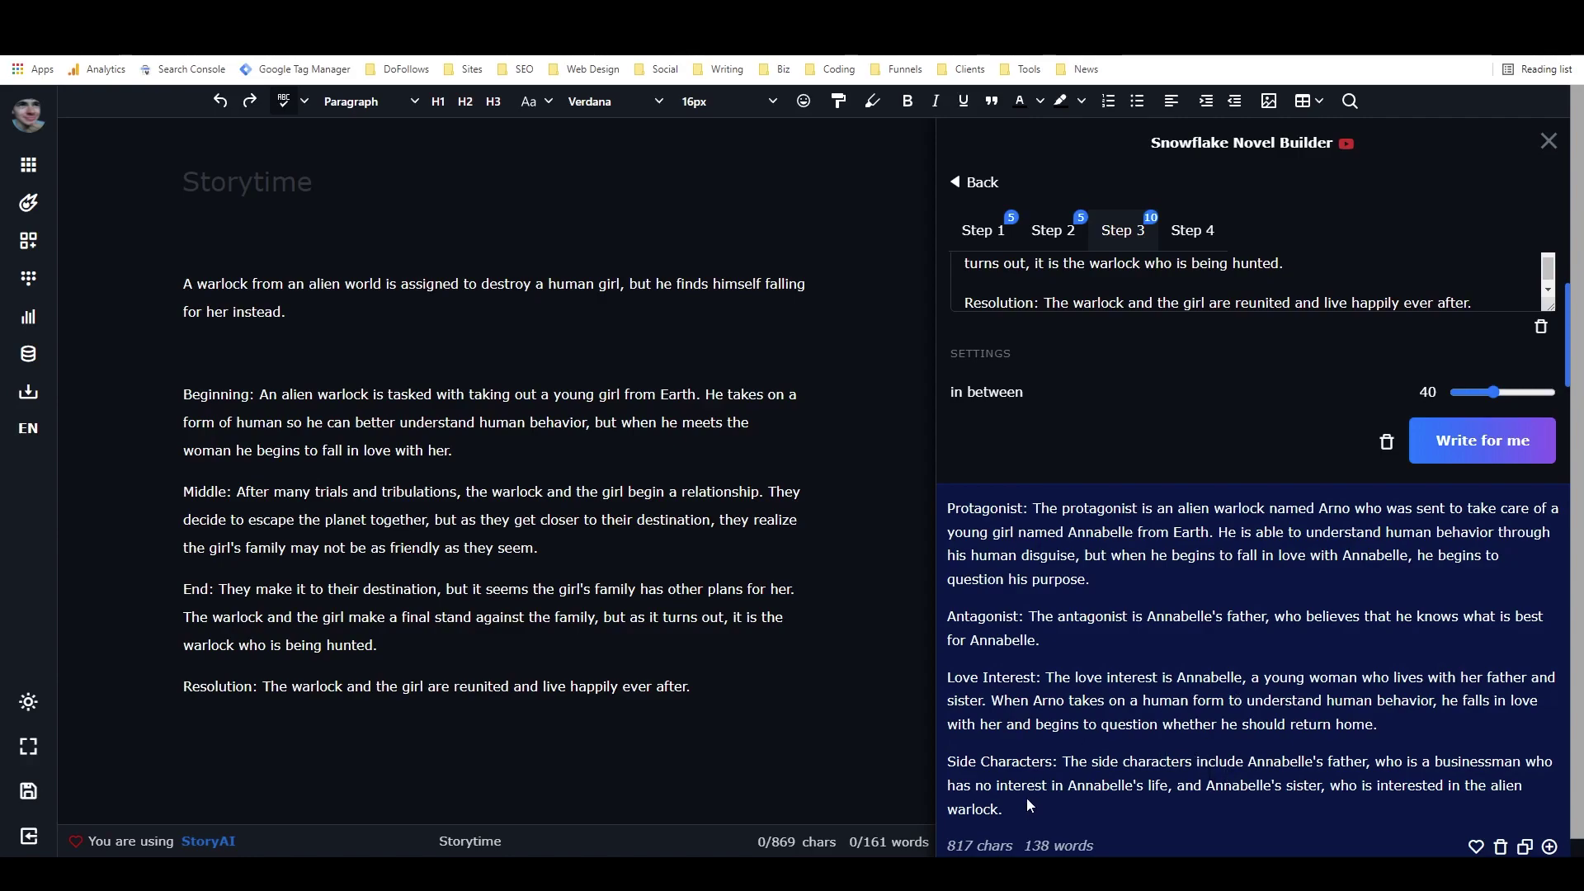
click(1549, 846)
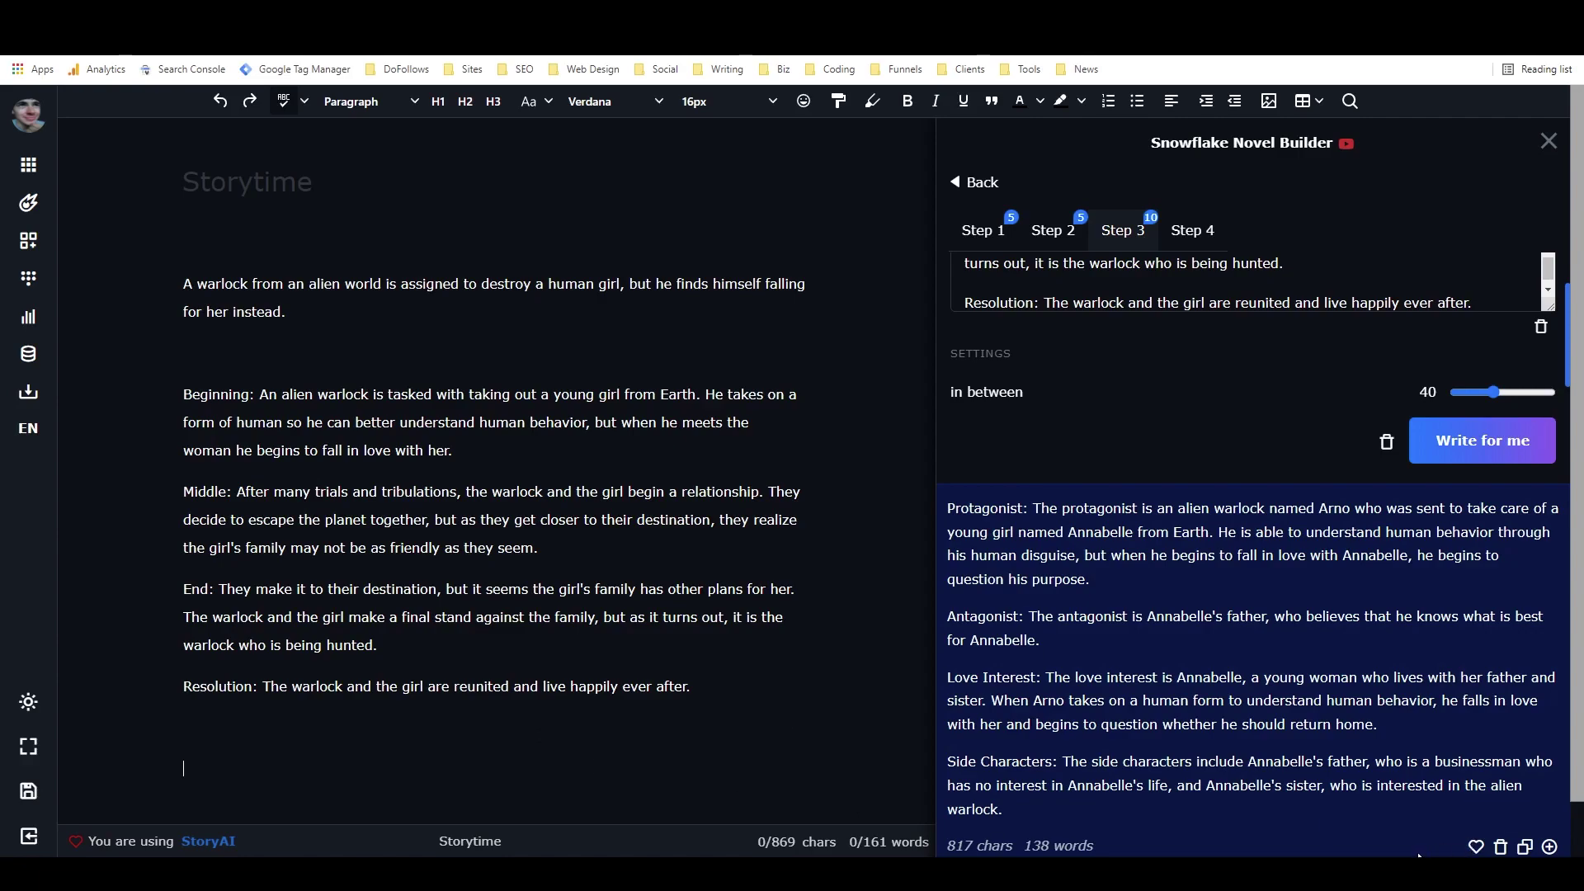
click(1548, 848)
- Copy the plot outline from Beginning to Resolution into the story outline of the Chapter Outline Generator
click(1206, 233)
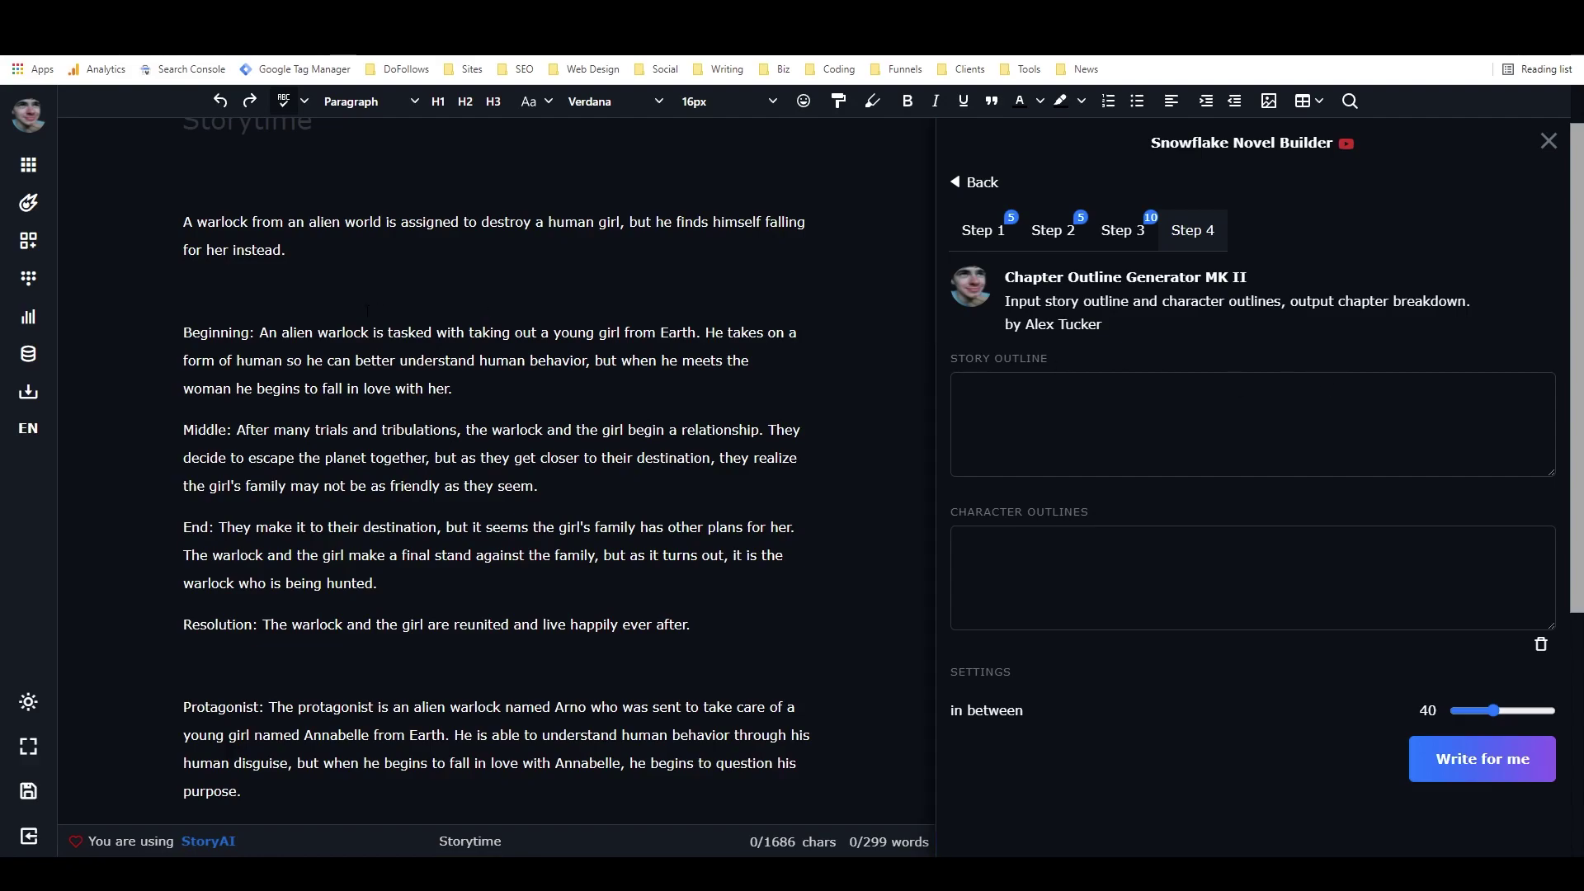
drag(183, 332, 690, 625)
key(ctrl+c)
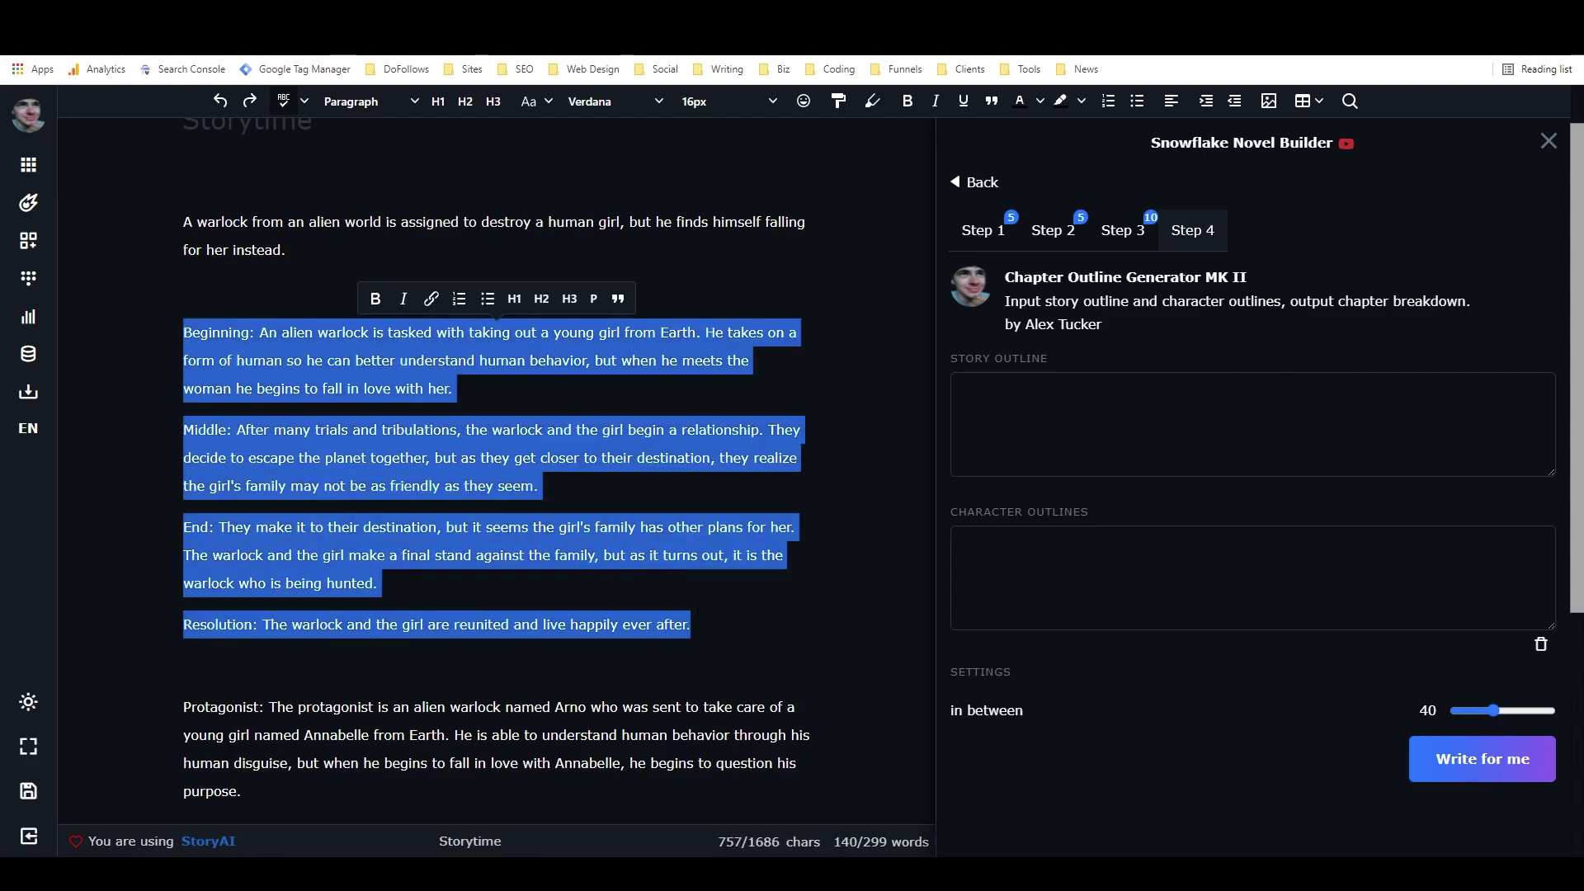
click(1126, 376)
key(ctrl+v)
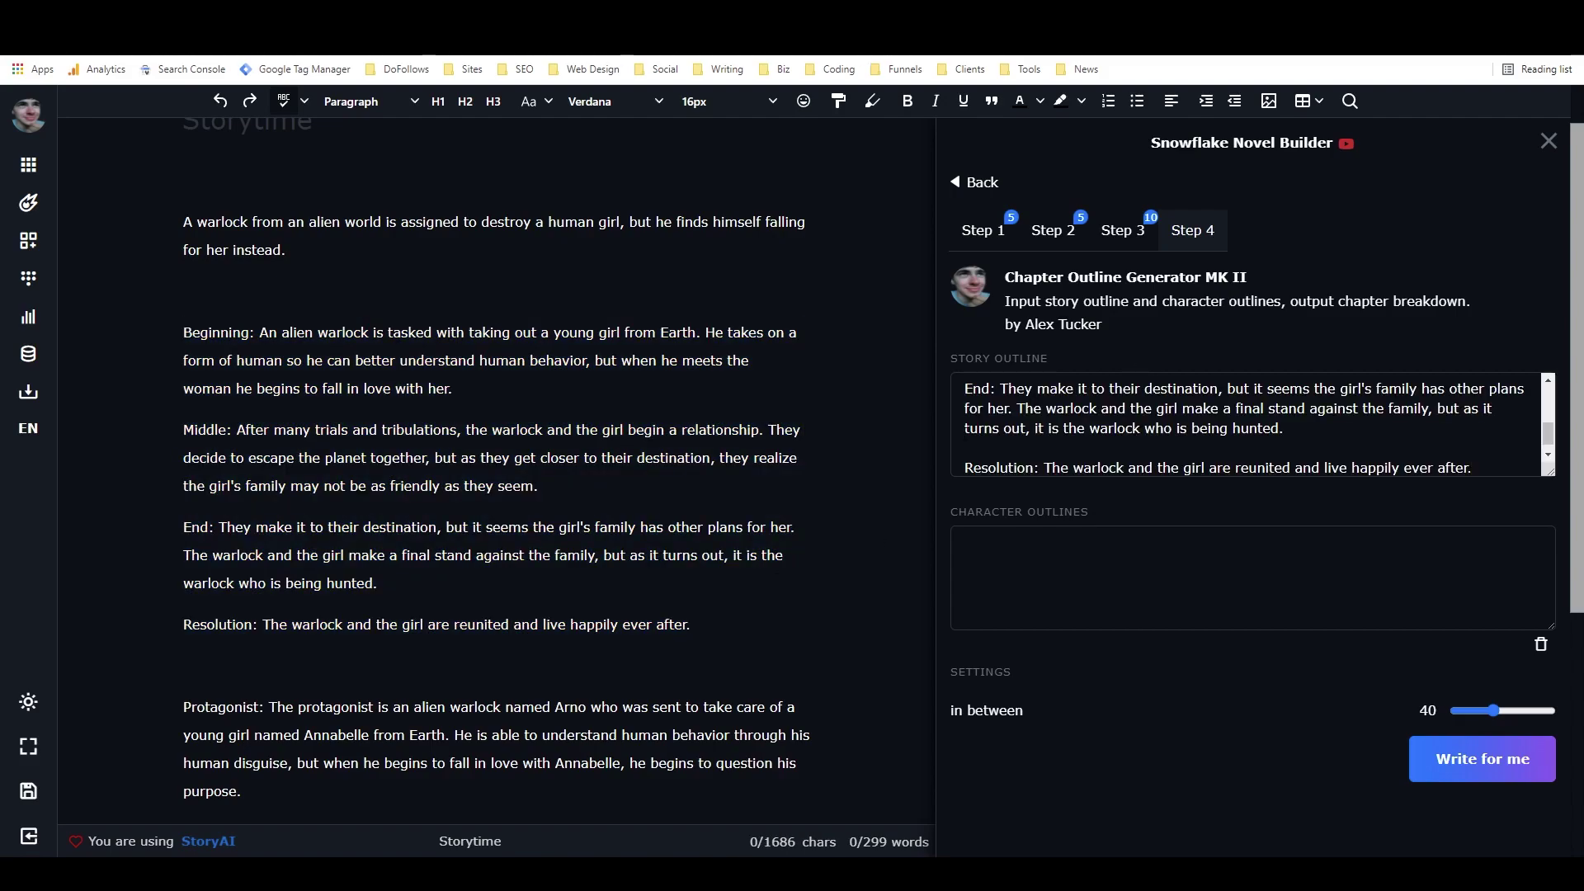
- Copy the protagonist through side character descriptions from the document into the character outlines and generate chapter outlines
scroll(495, 470, down, 4)
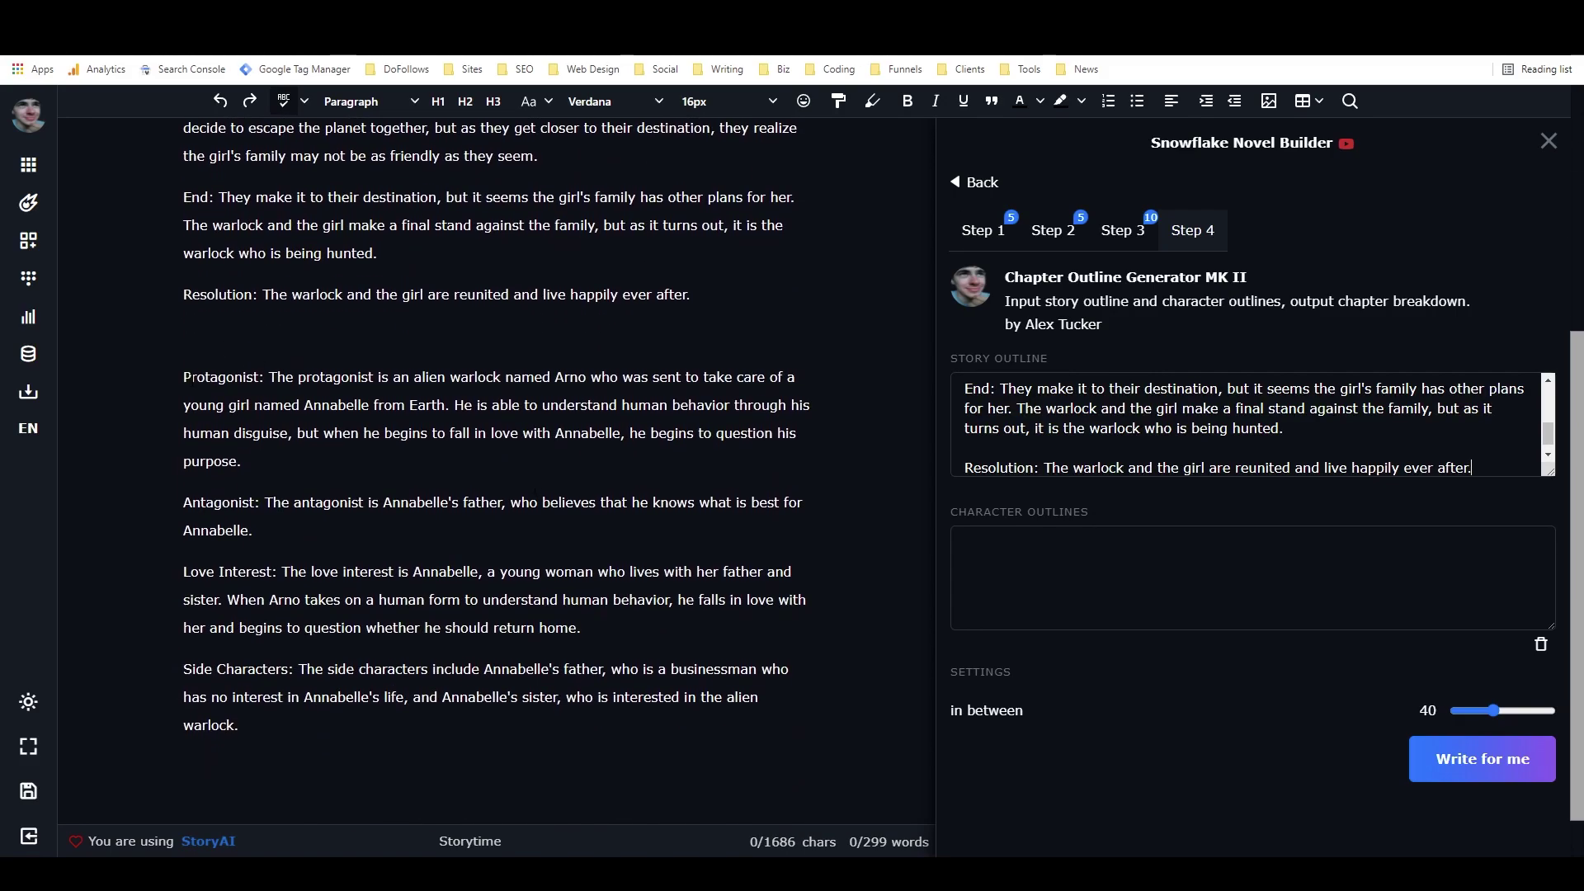
drag(185, 377, 253, 530)
click(184, 377)
drag(183, 377, 279, 724)
key(ctrl+c)
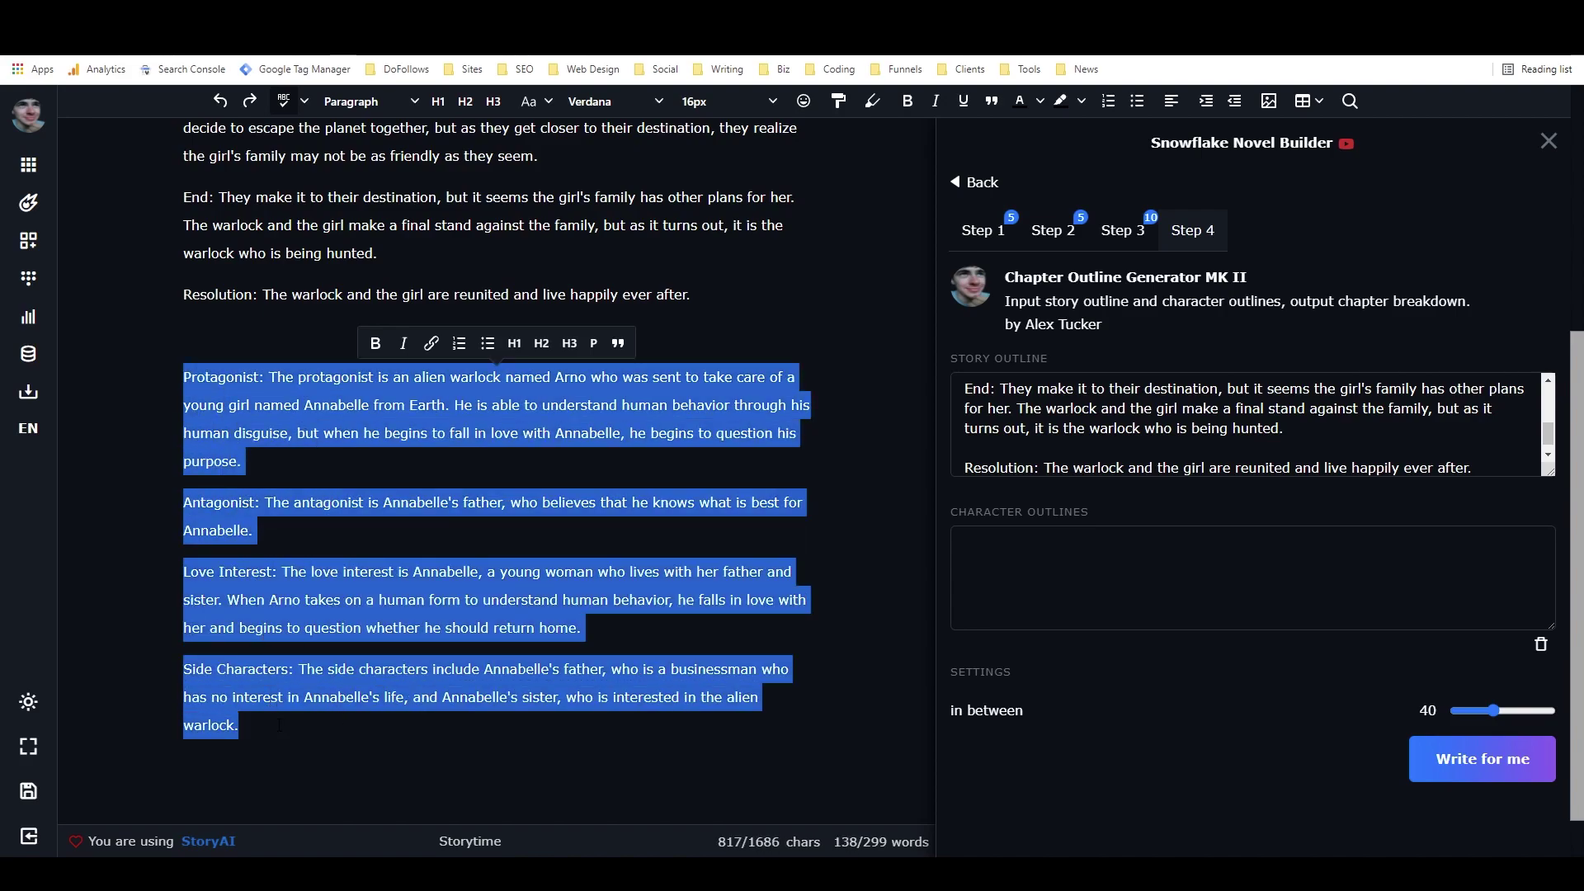
click(1013, 588)
key(ctrl+v)
click(531, 501)
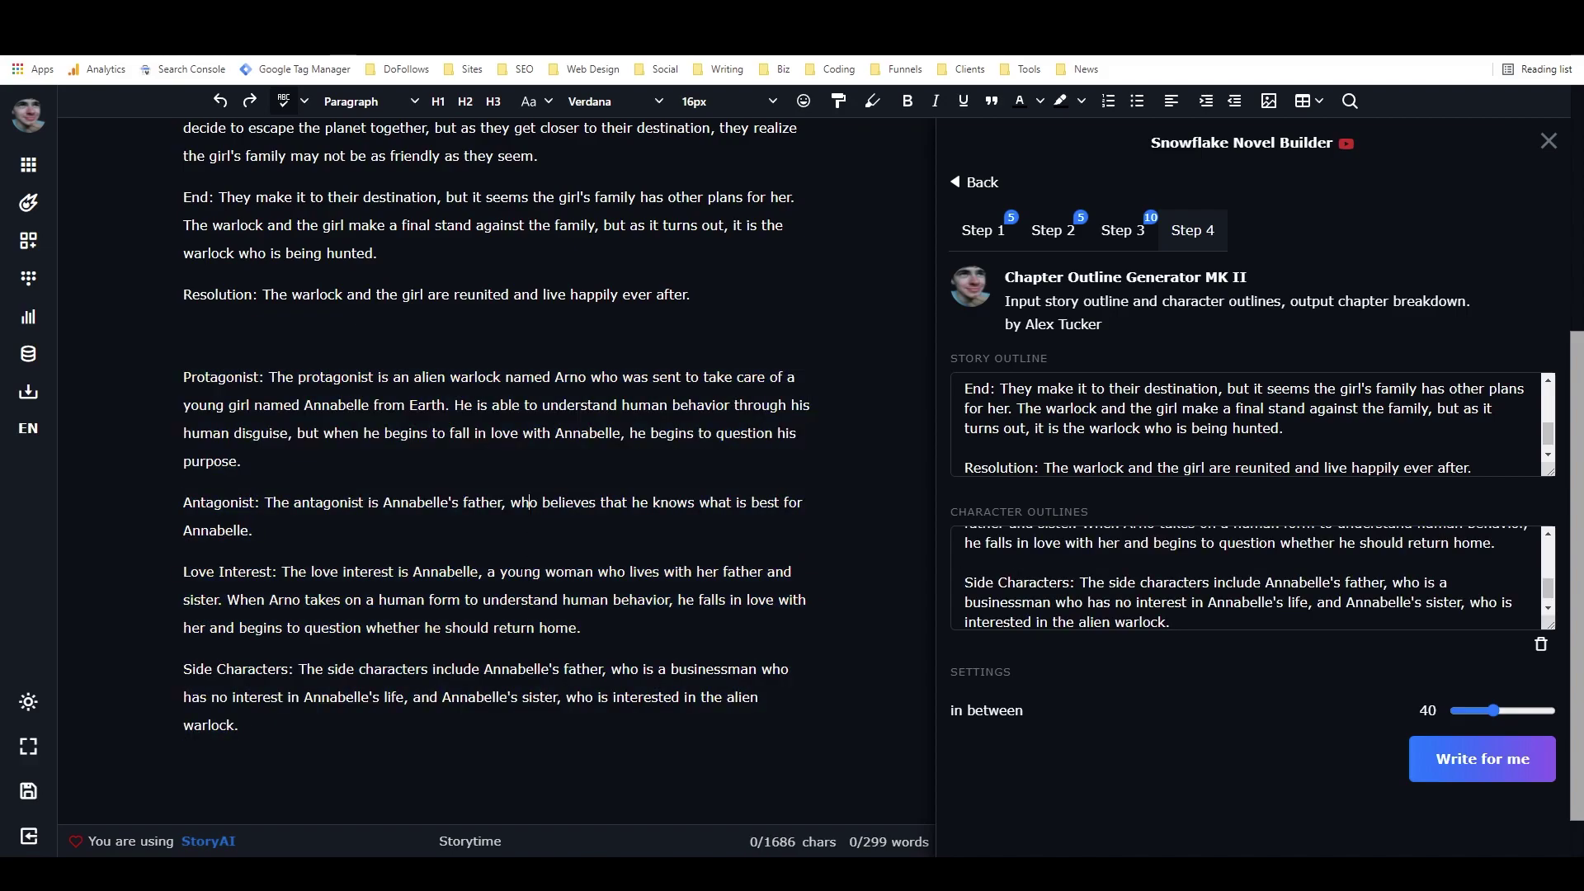
click(1500, 757)
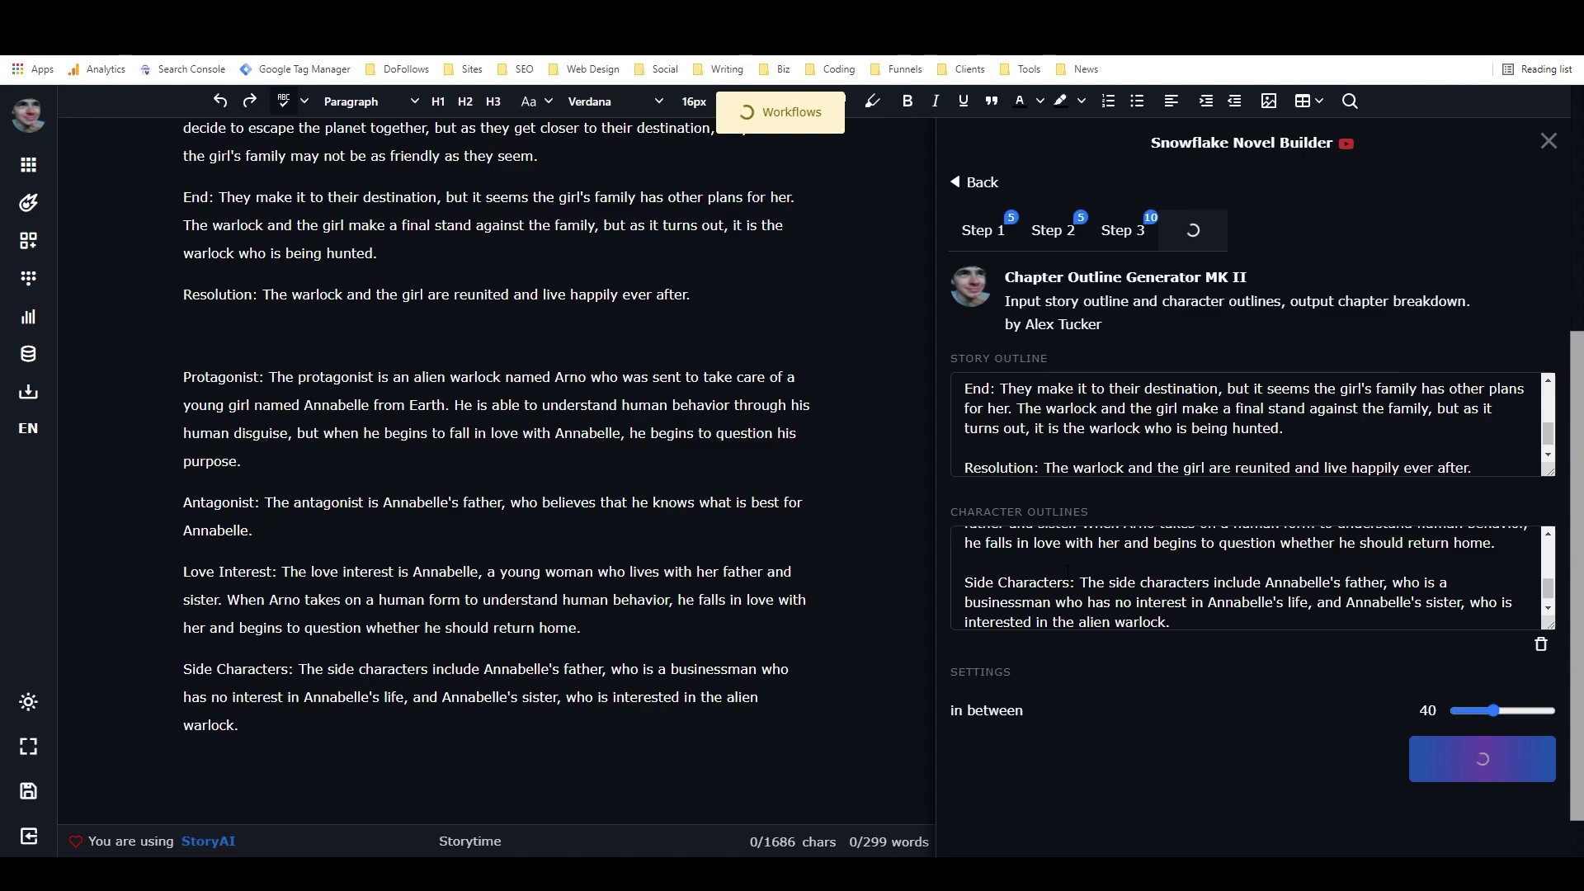
- Look over the plot and character outlines in the document and read through the generated chapter outlines
scroll(495, 470, up, 5)
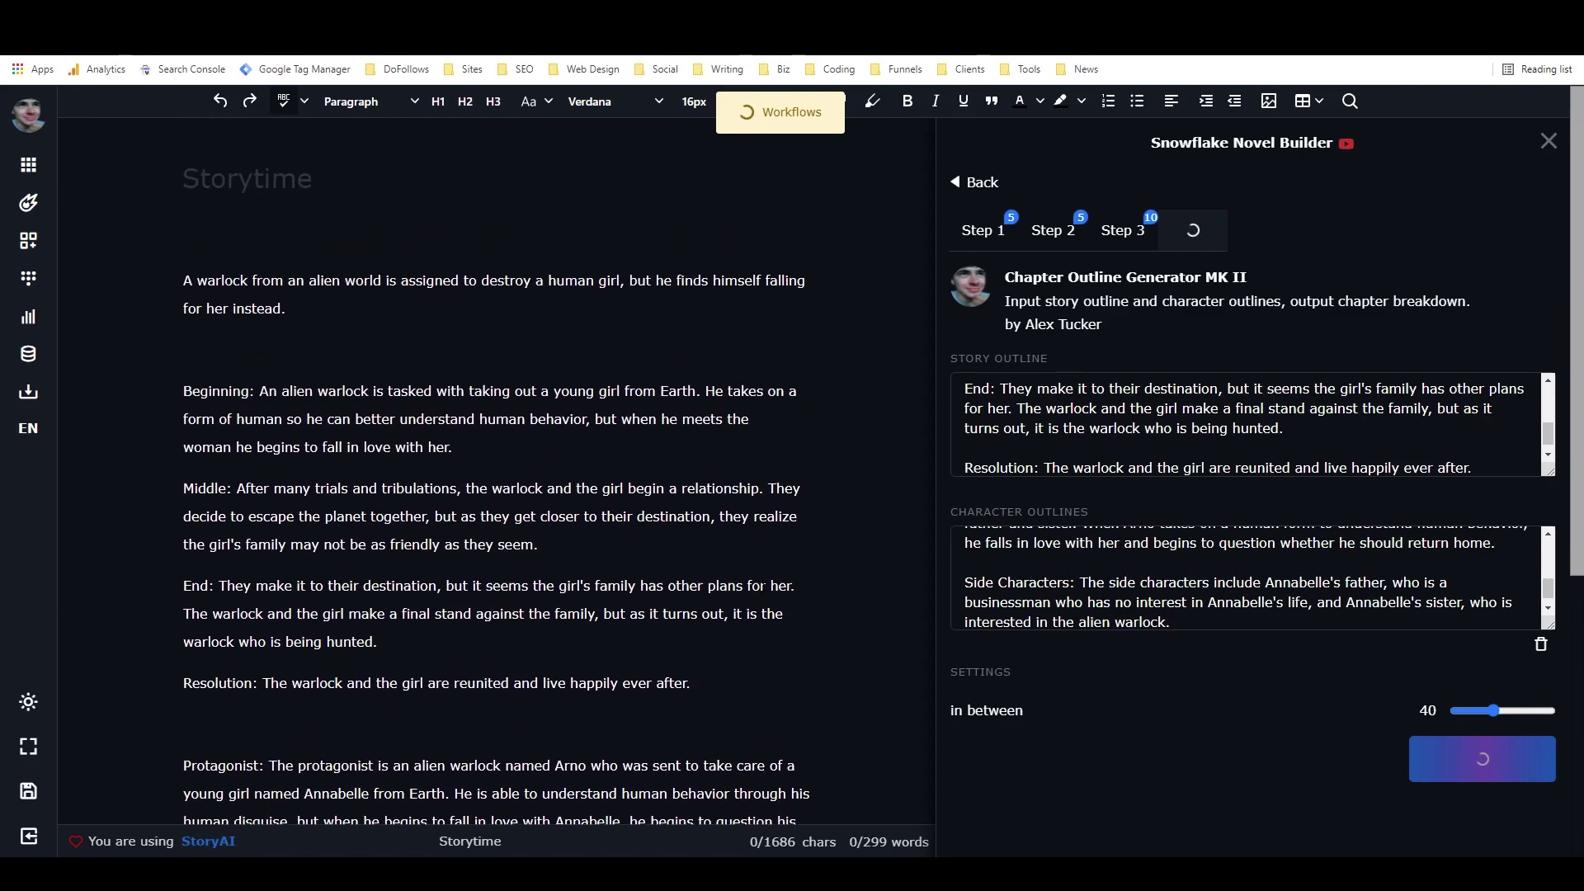
scroll(779, 584, down, 5)
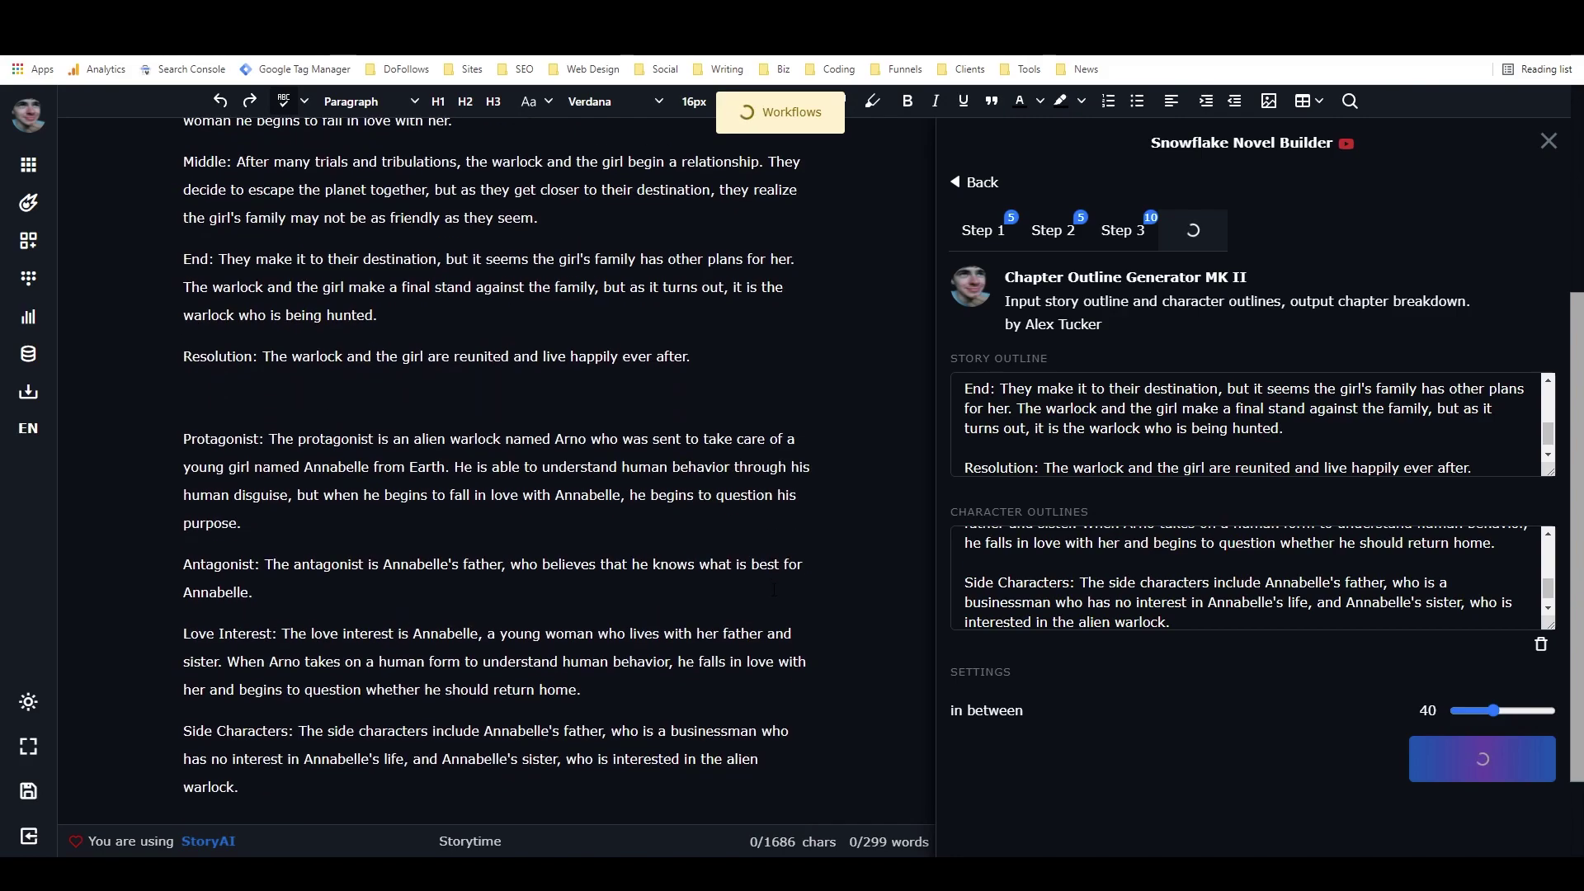
click(636, 734)
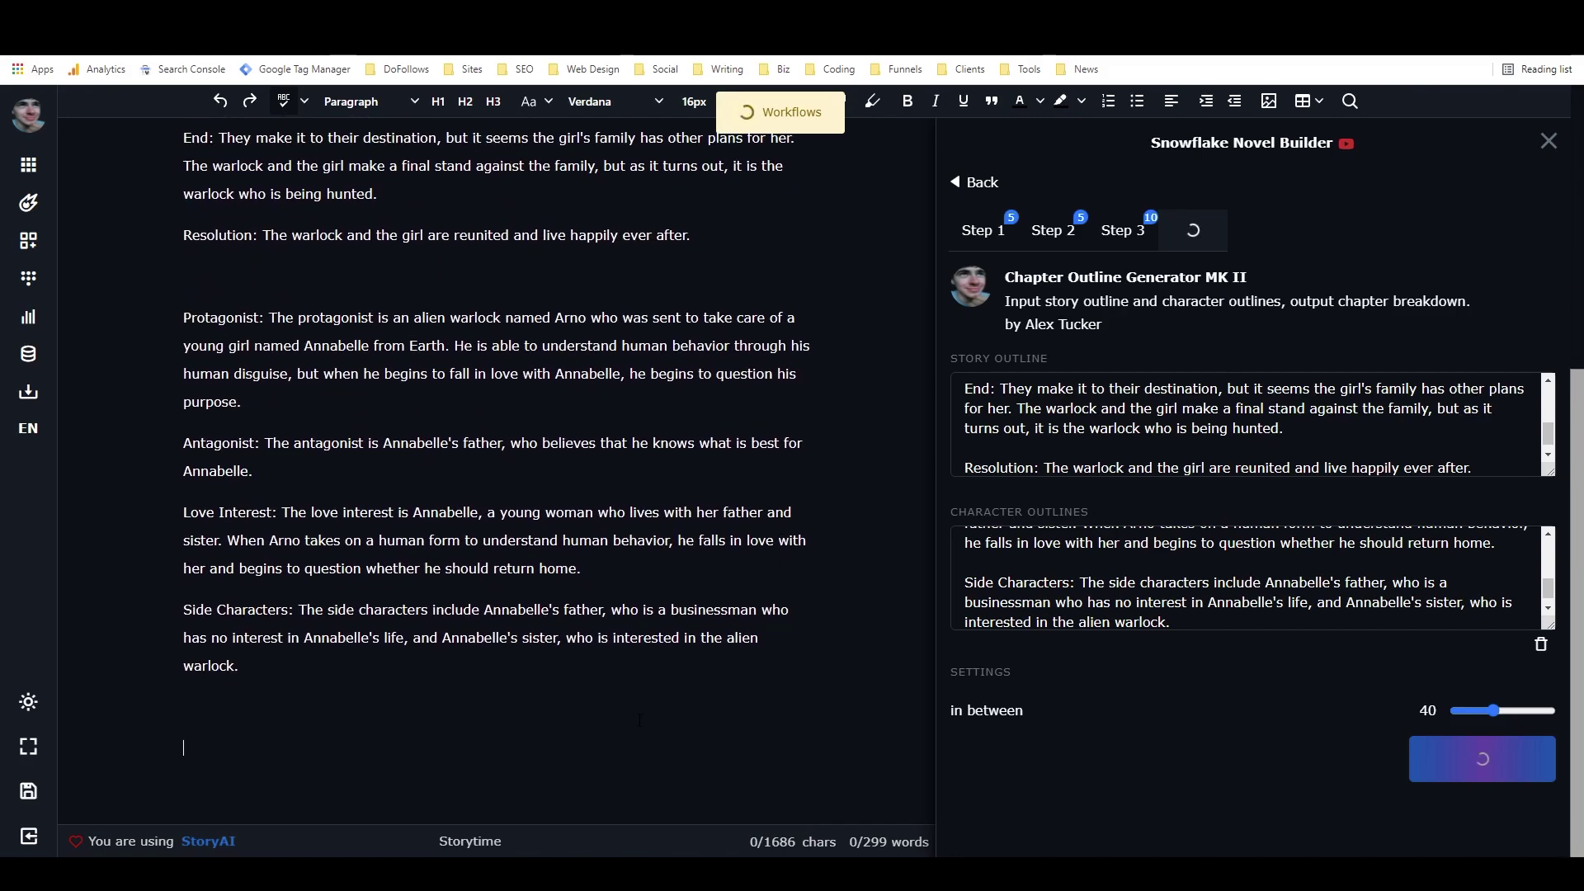
click(642, 715)
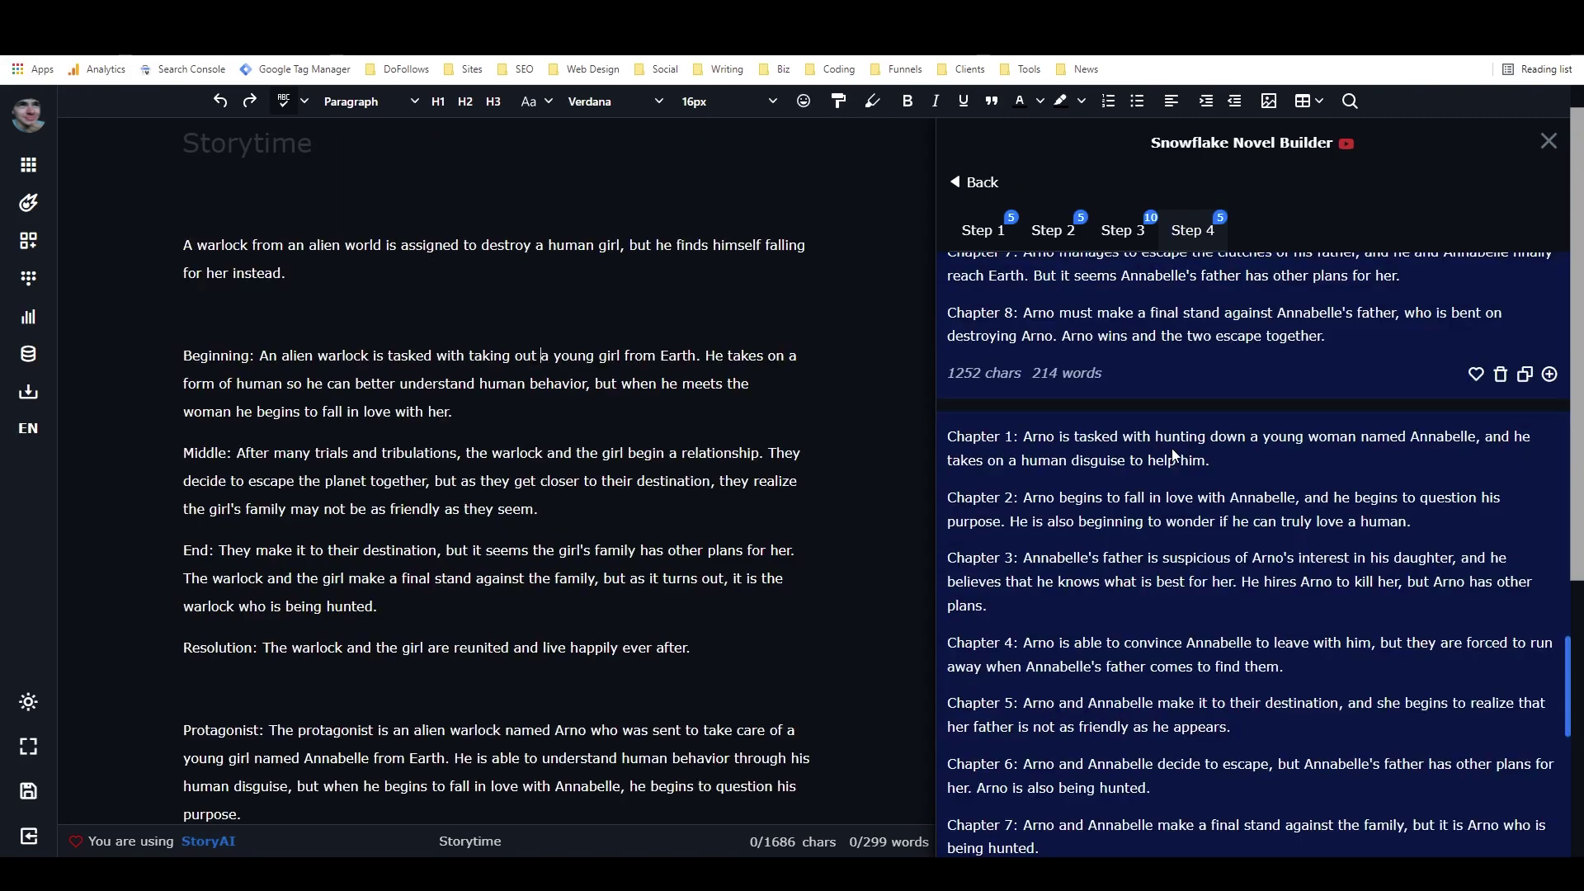
scroll(1171, 448, down, 2)
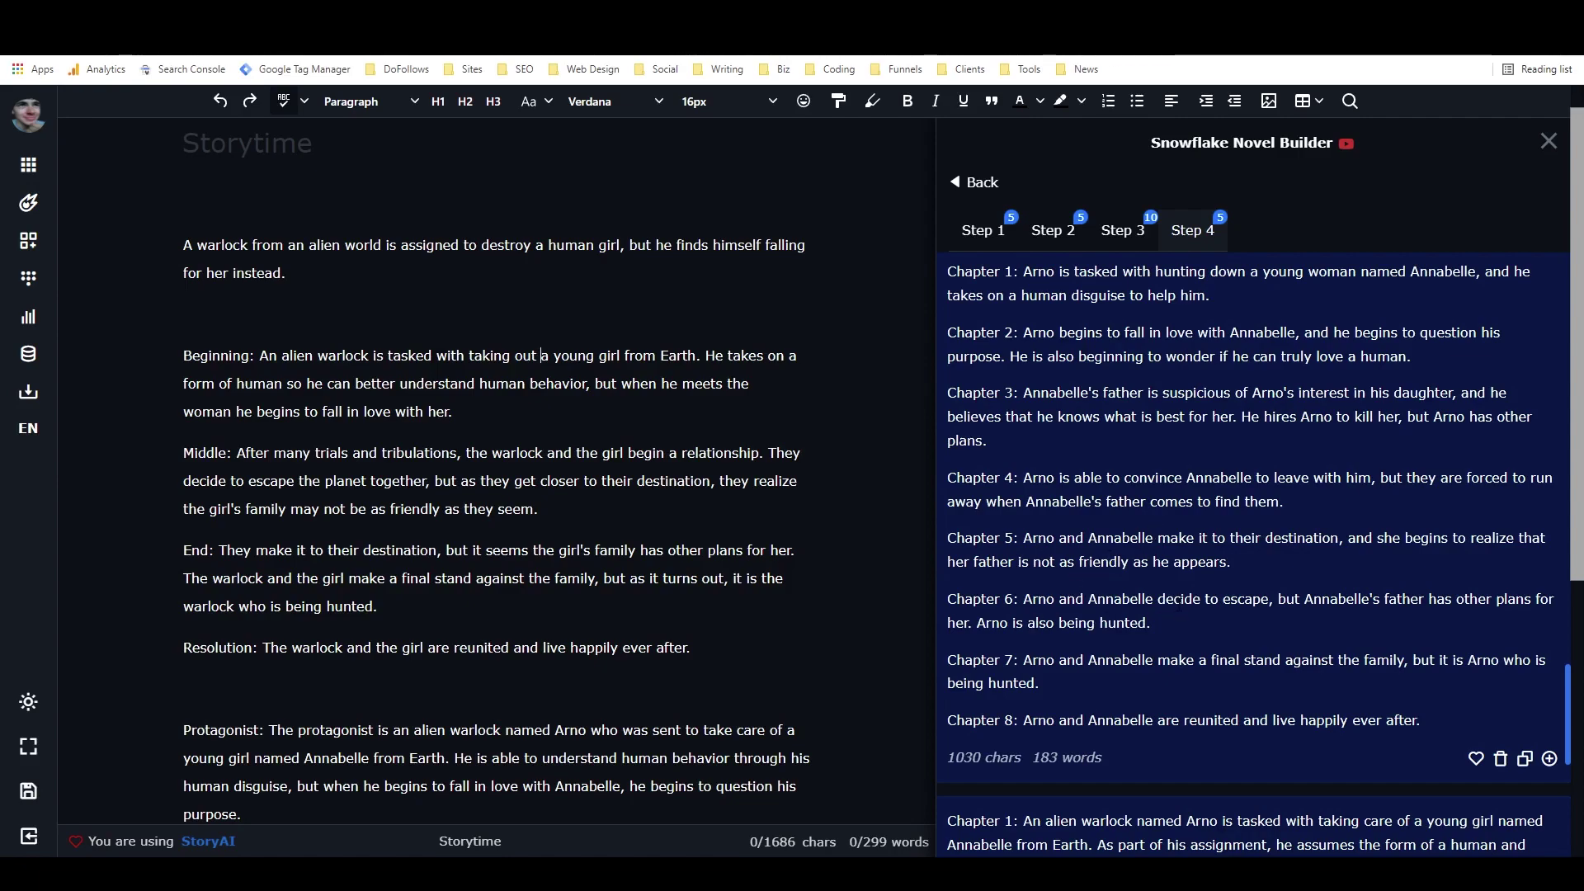
- Compare the remaining generated chapter outline versions in the Chapter Outline Generator, and return to the list of Fiction workflows
scroll(1125, 619, down, 6)
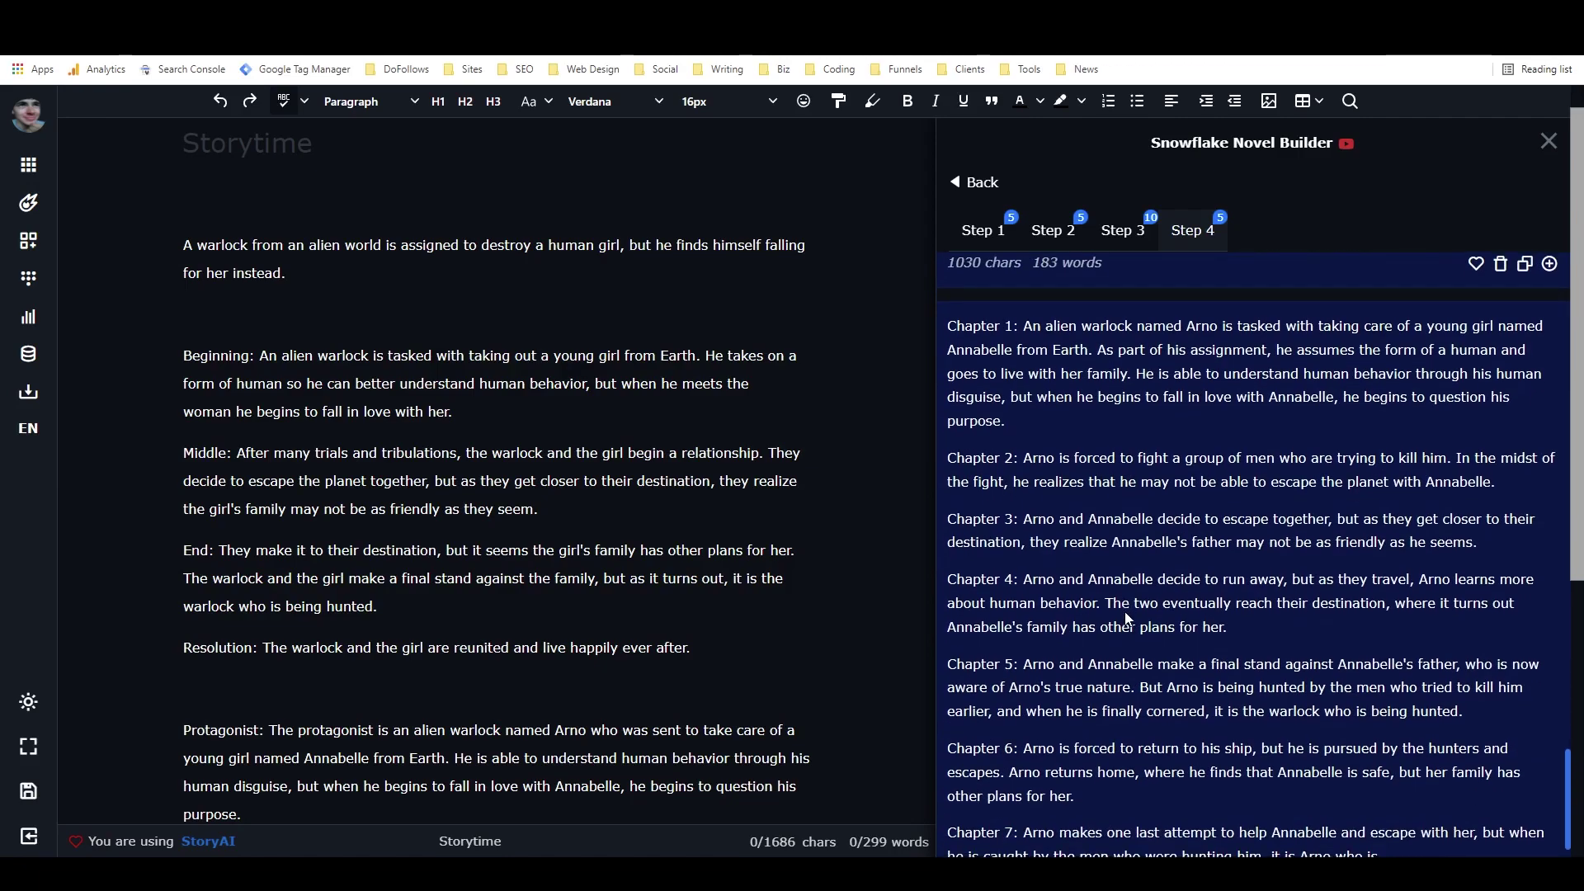
scroll(1125, 618, down, 5)
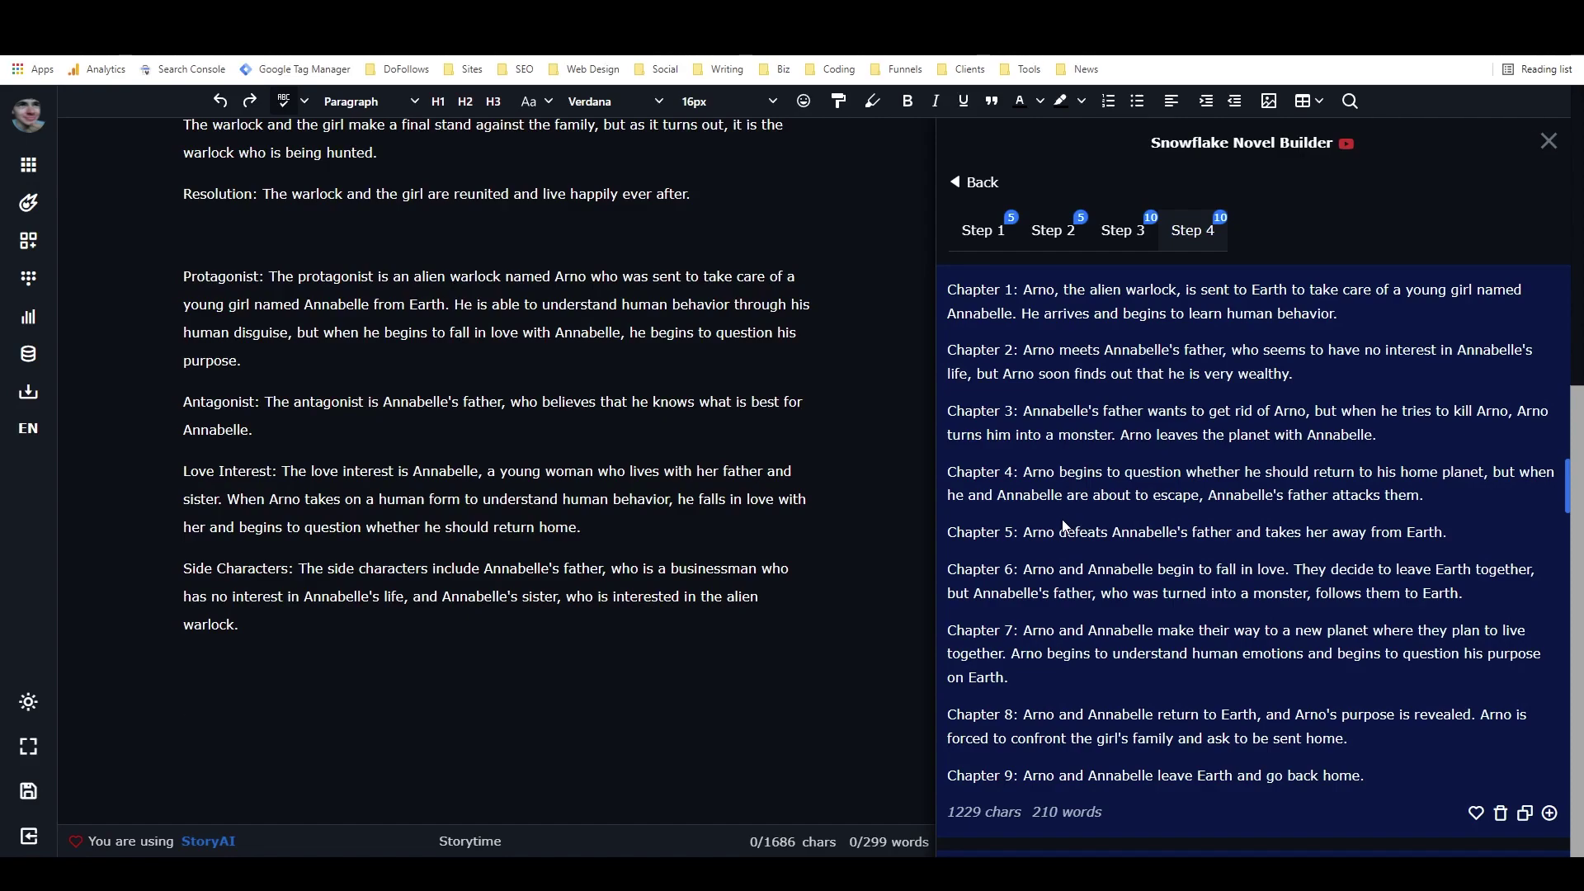
scroll(1096, 584, down, 4)
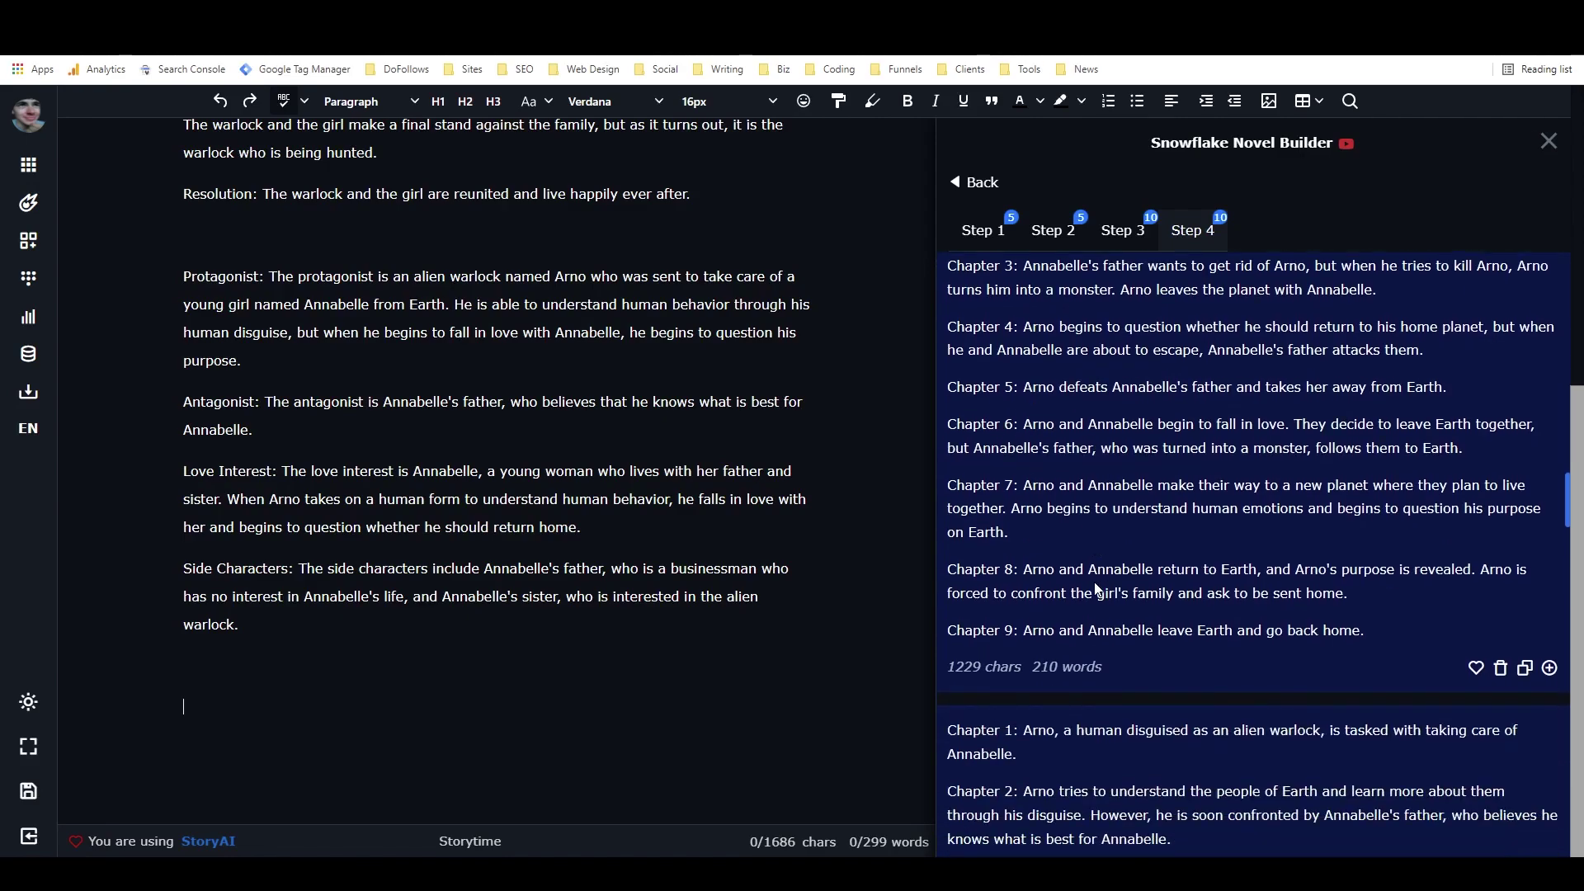
scroll(1096, 587, down, 2)
scroll(1096, 587, up, 2)
scroll(1096, 588, down, 2)
scroll(1095, 587, down, 2)
scroll(1095, 587, up, 8)
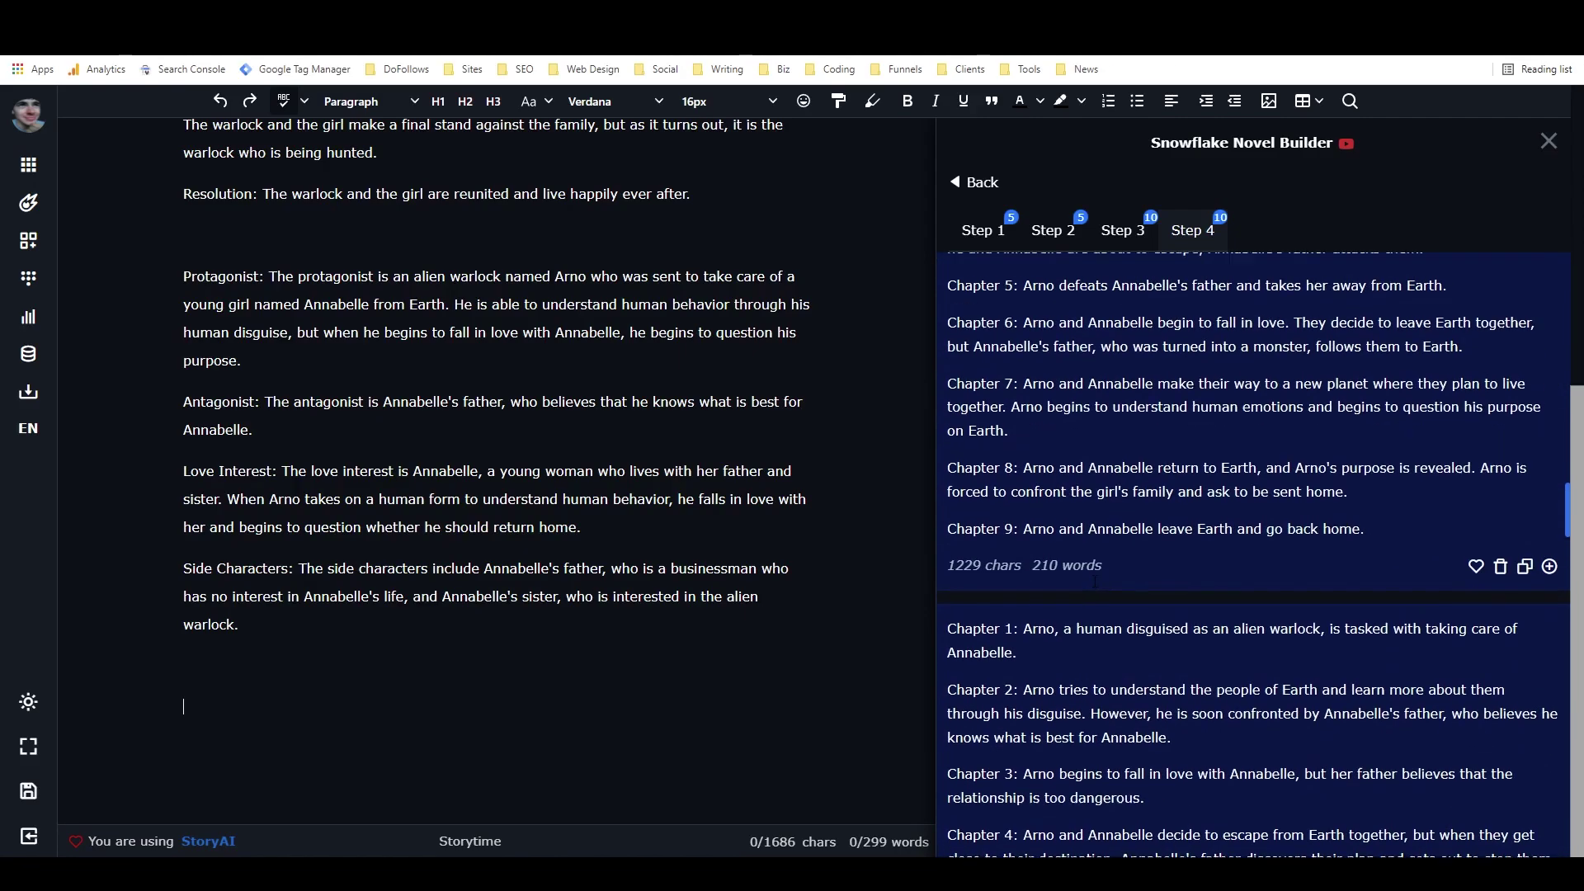
scroll(1096, 587, up, 10)
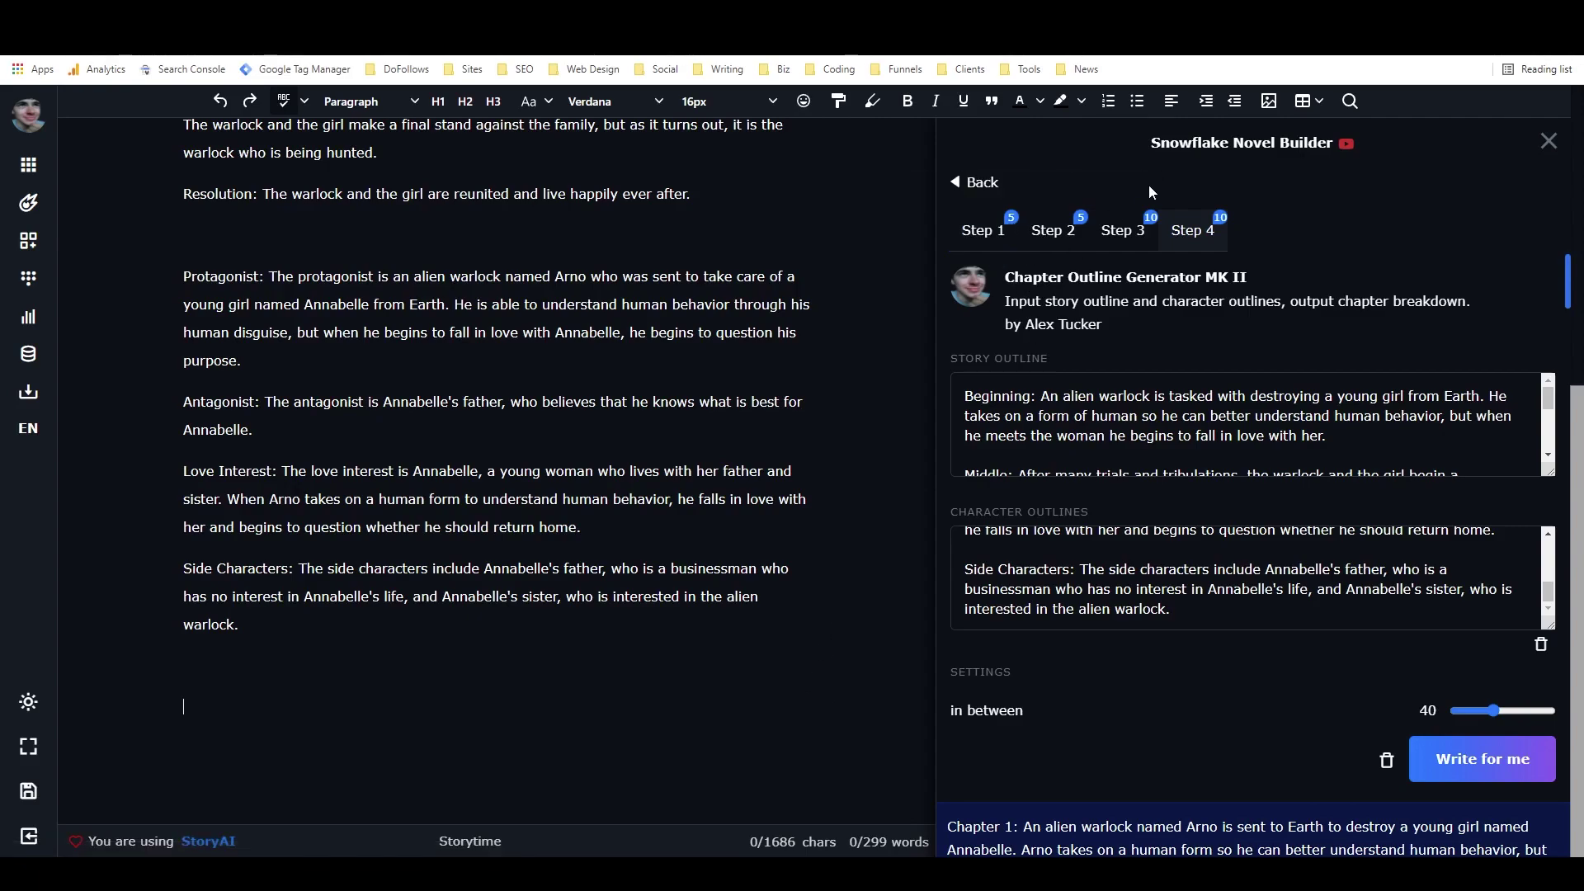
click(971, 184)
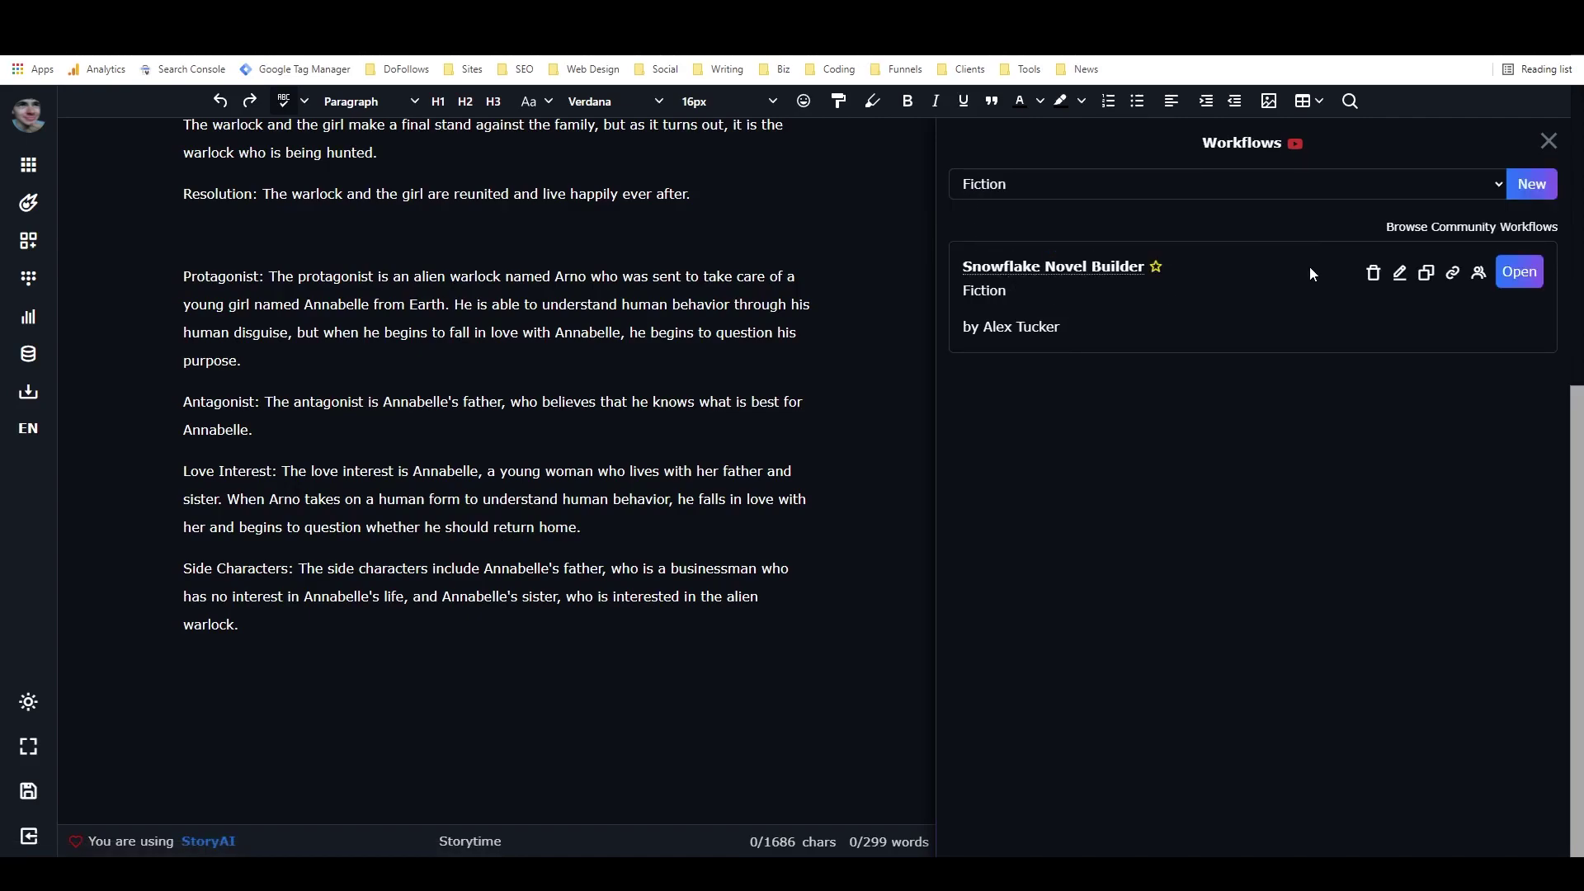